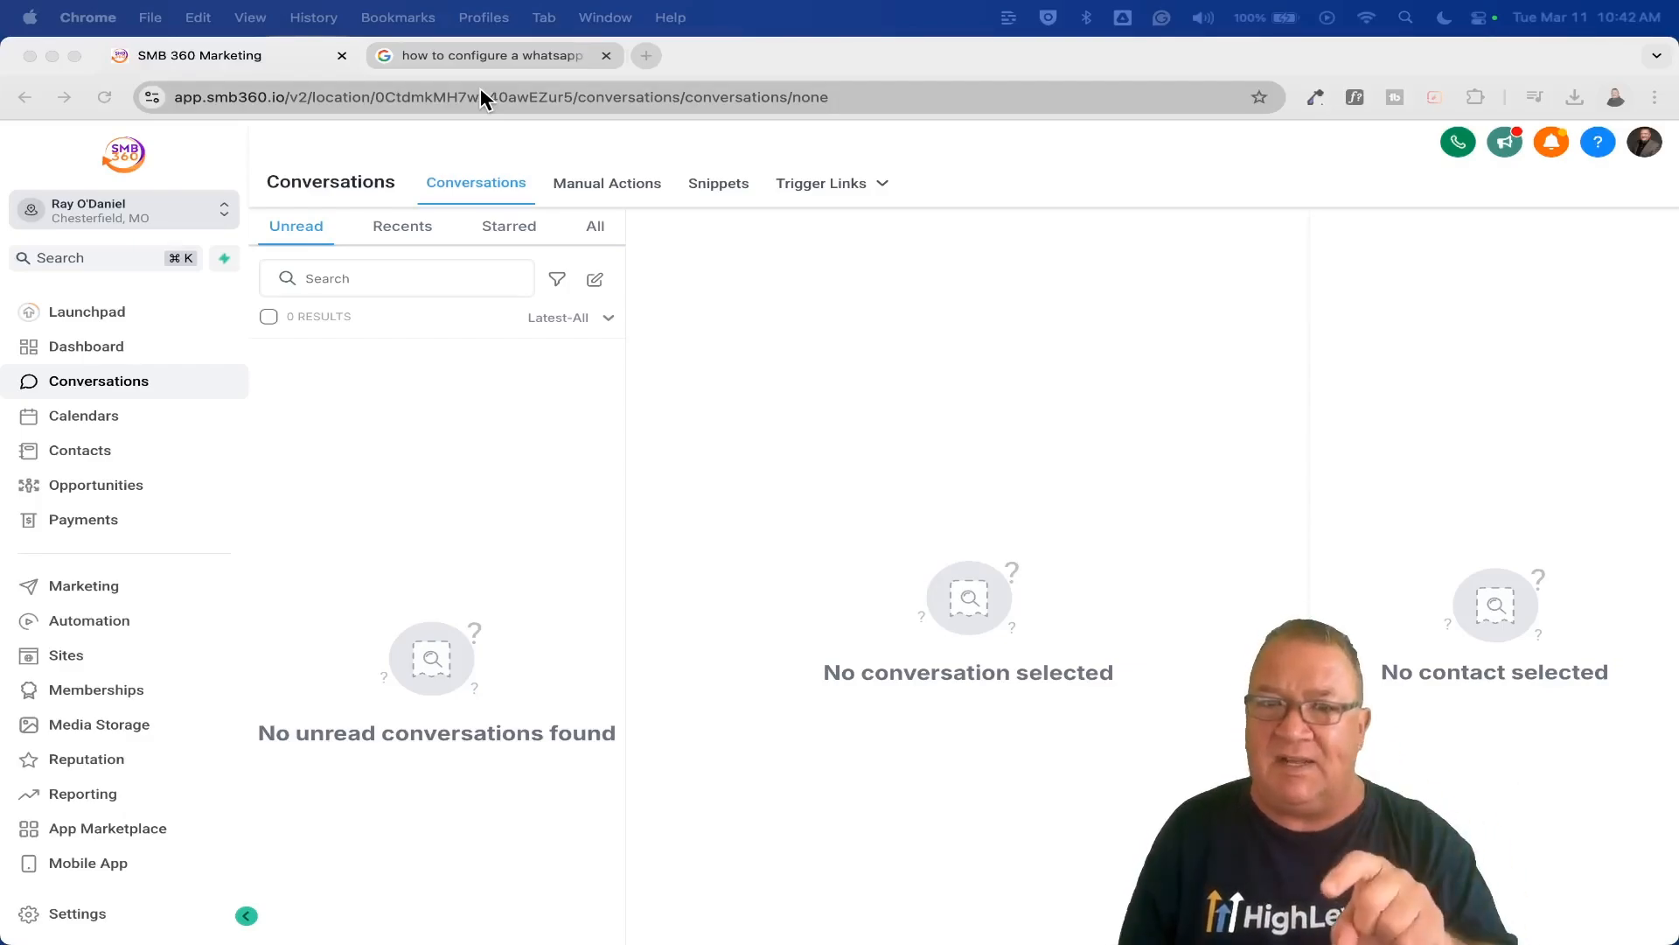
click(490, 57)
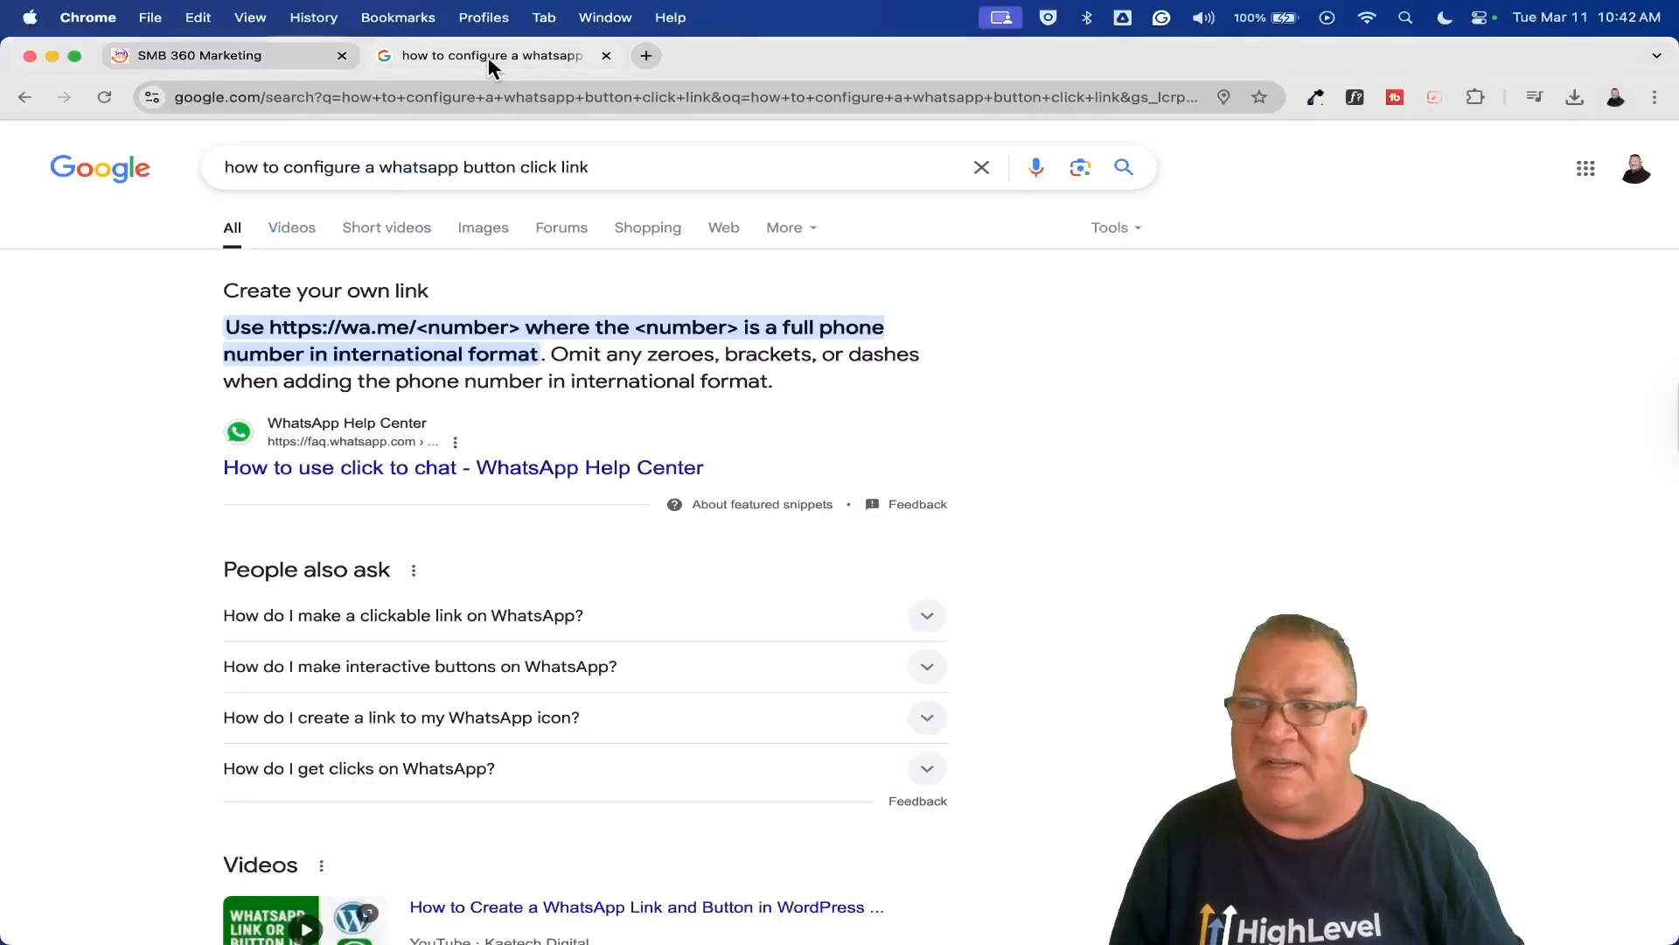
scroll(566, 375, up, 5)
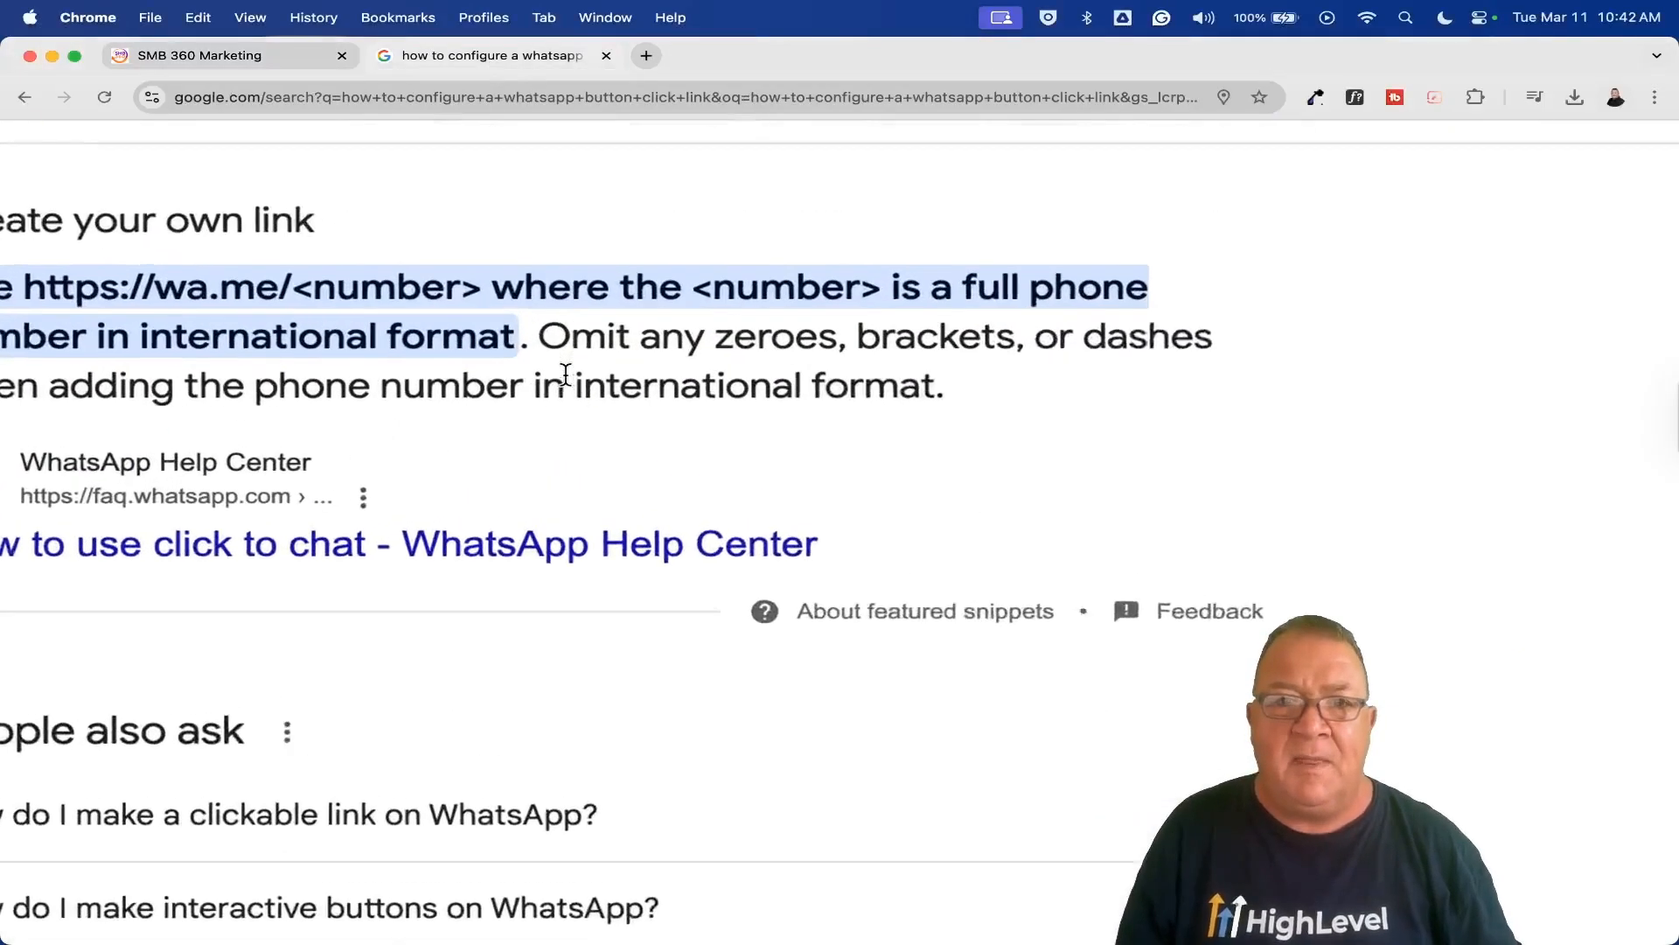
scroll(566, 376, left, 3)
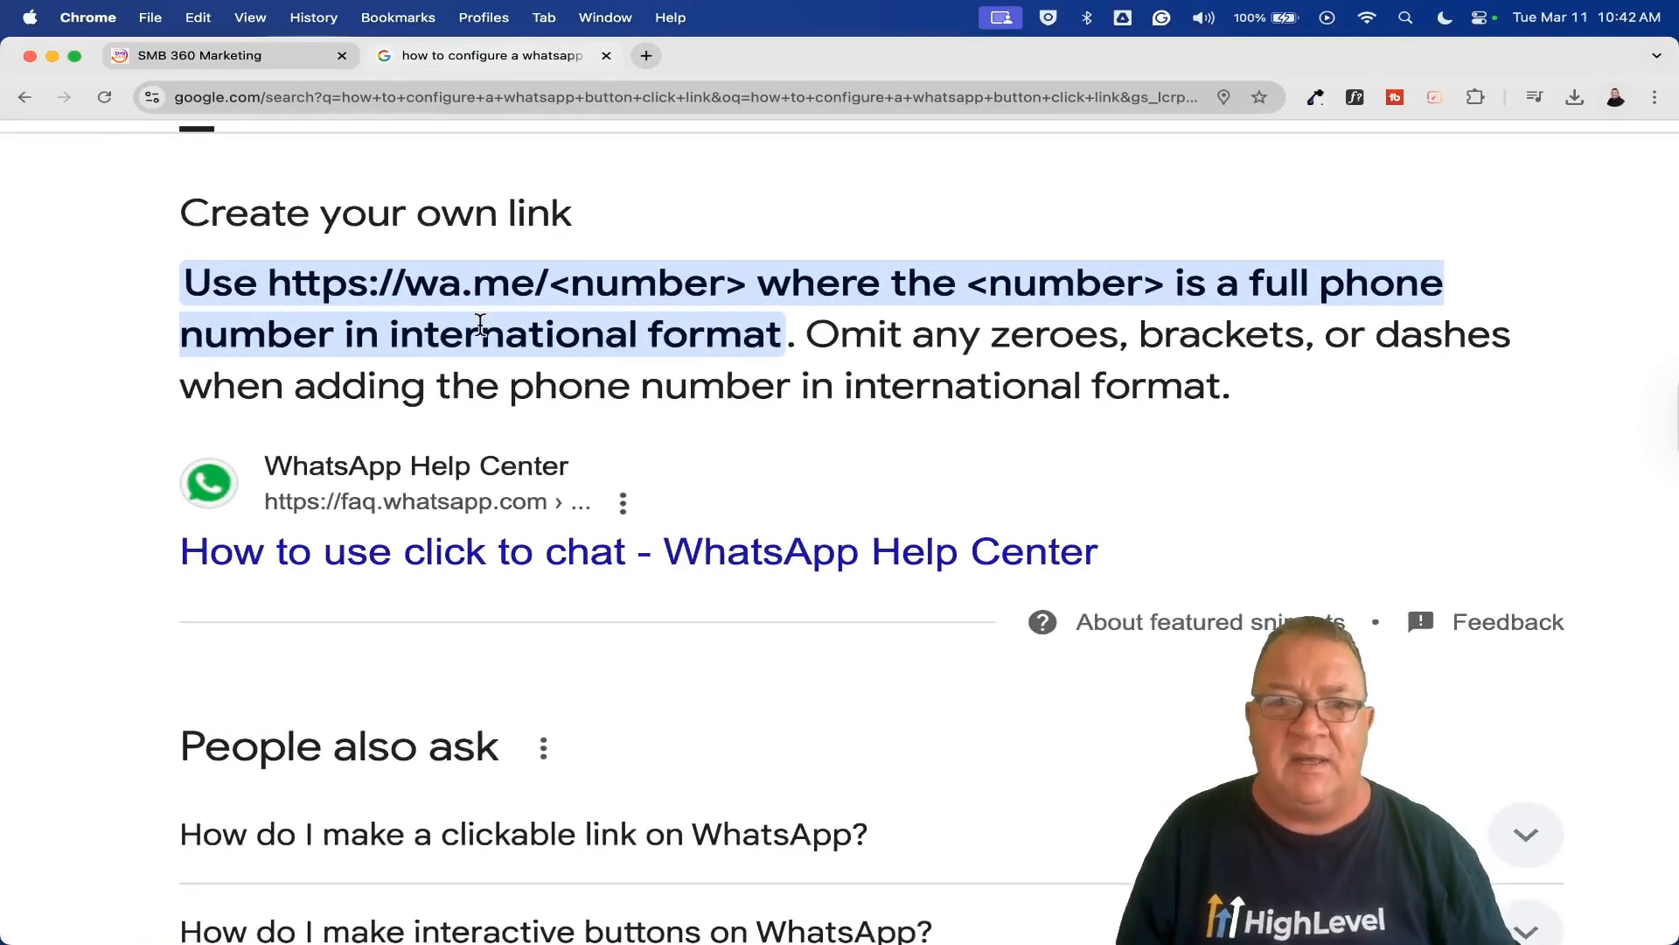
drag(268, 282, 751, 296)
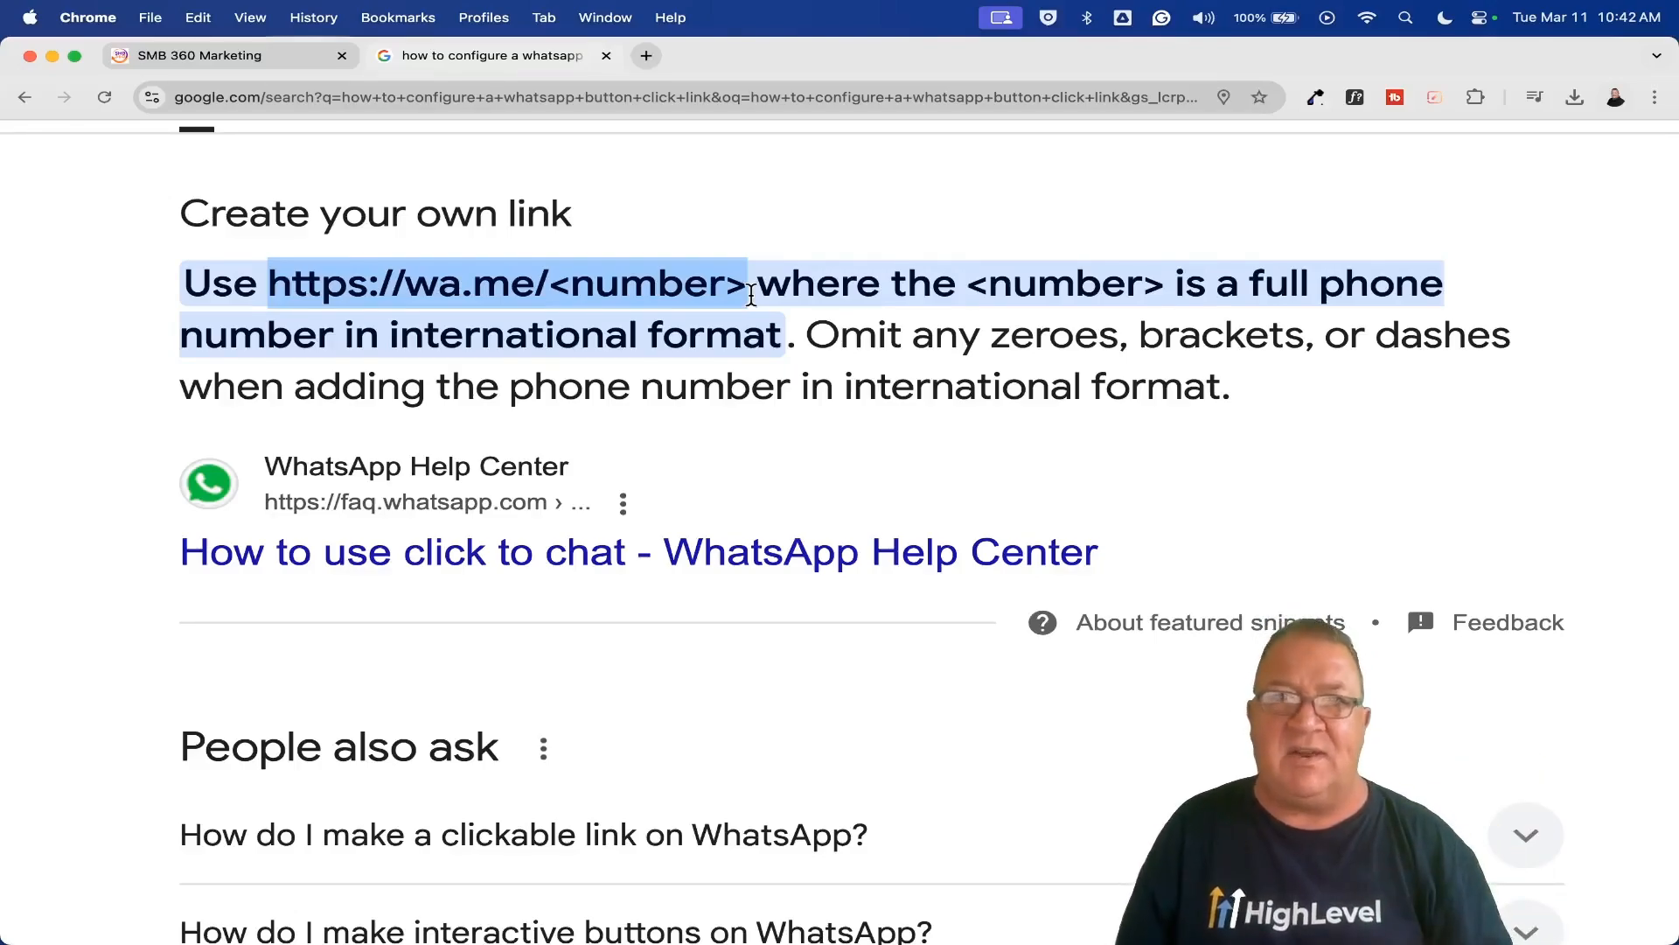
scroll(751, 294, down, 5)
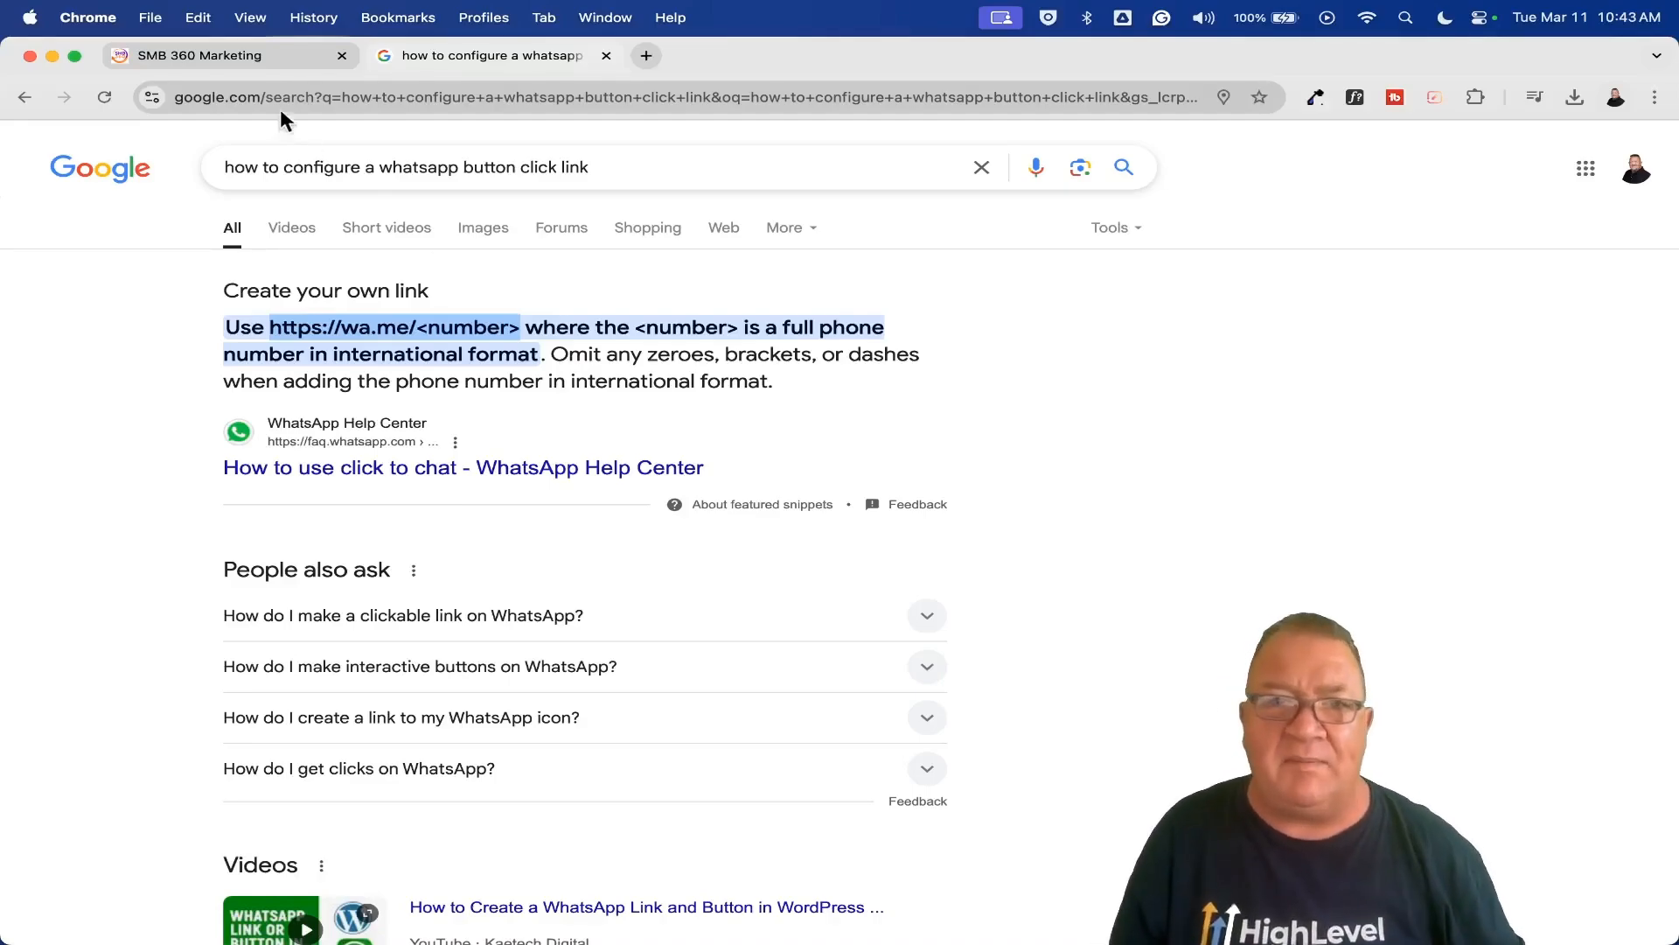
Step: Return to SMB 360 Marketing and view the sub-account's Conversations inbox
click(232, 60)
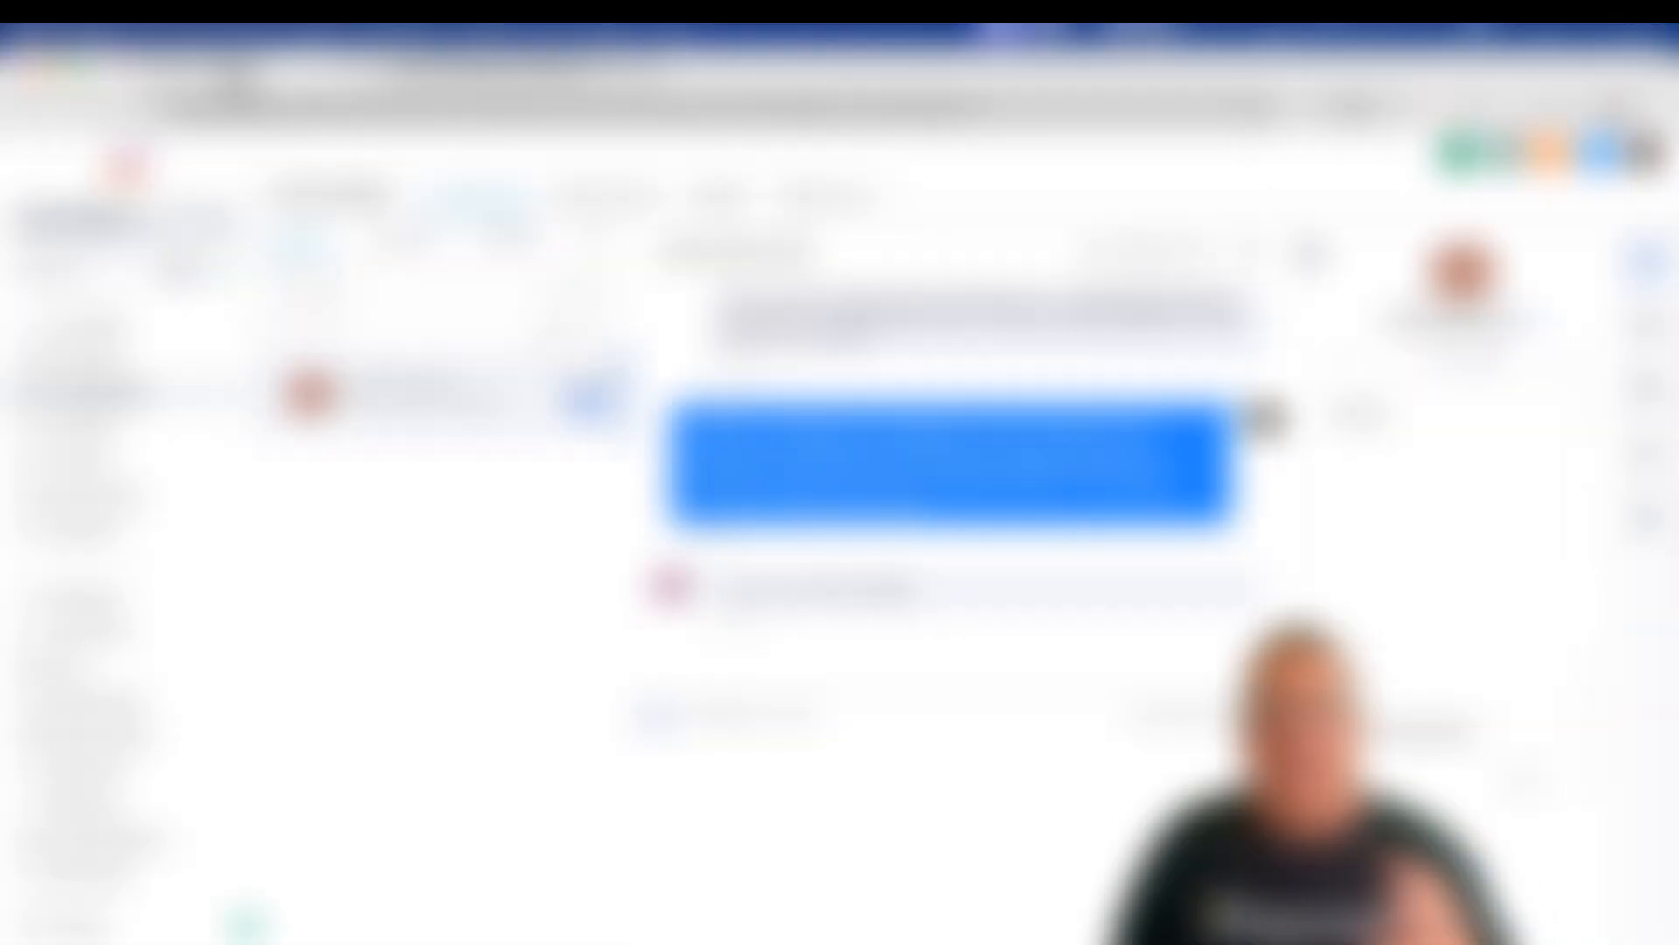
click(182, 328)
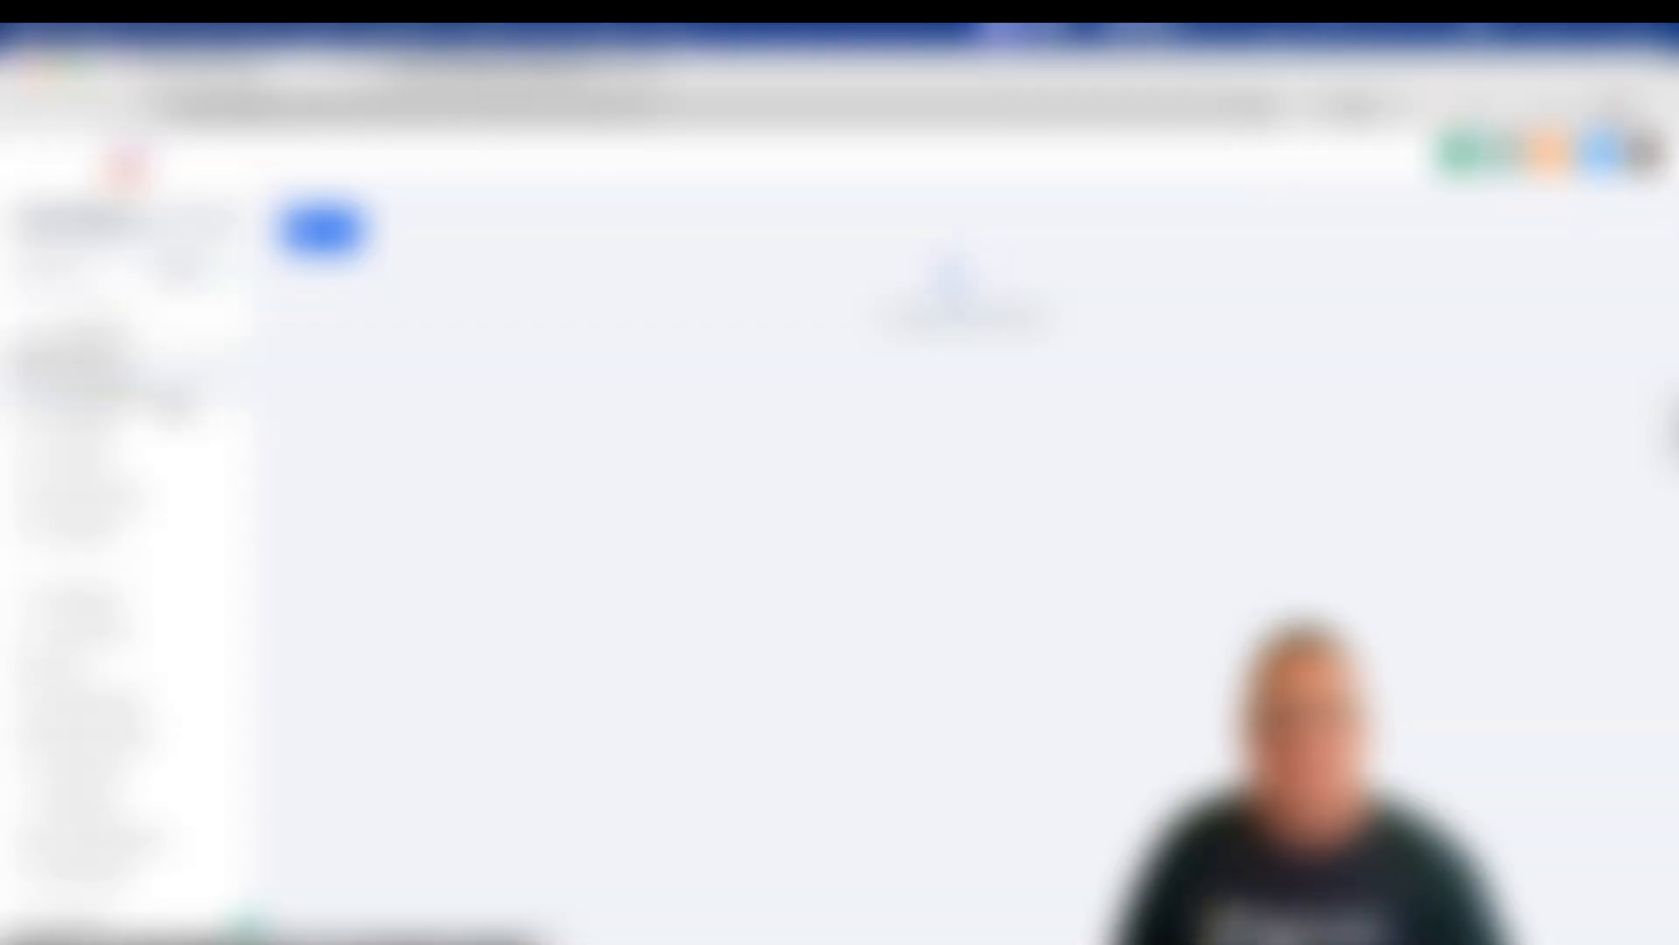
click(172, 396)
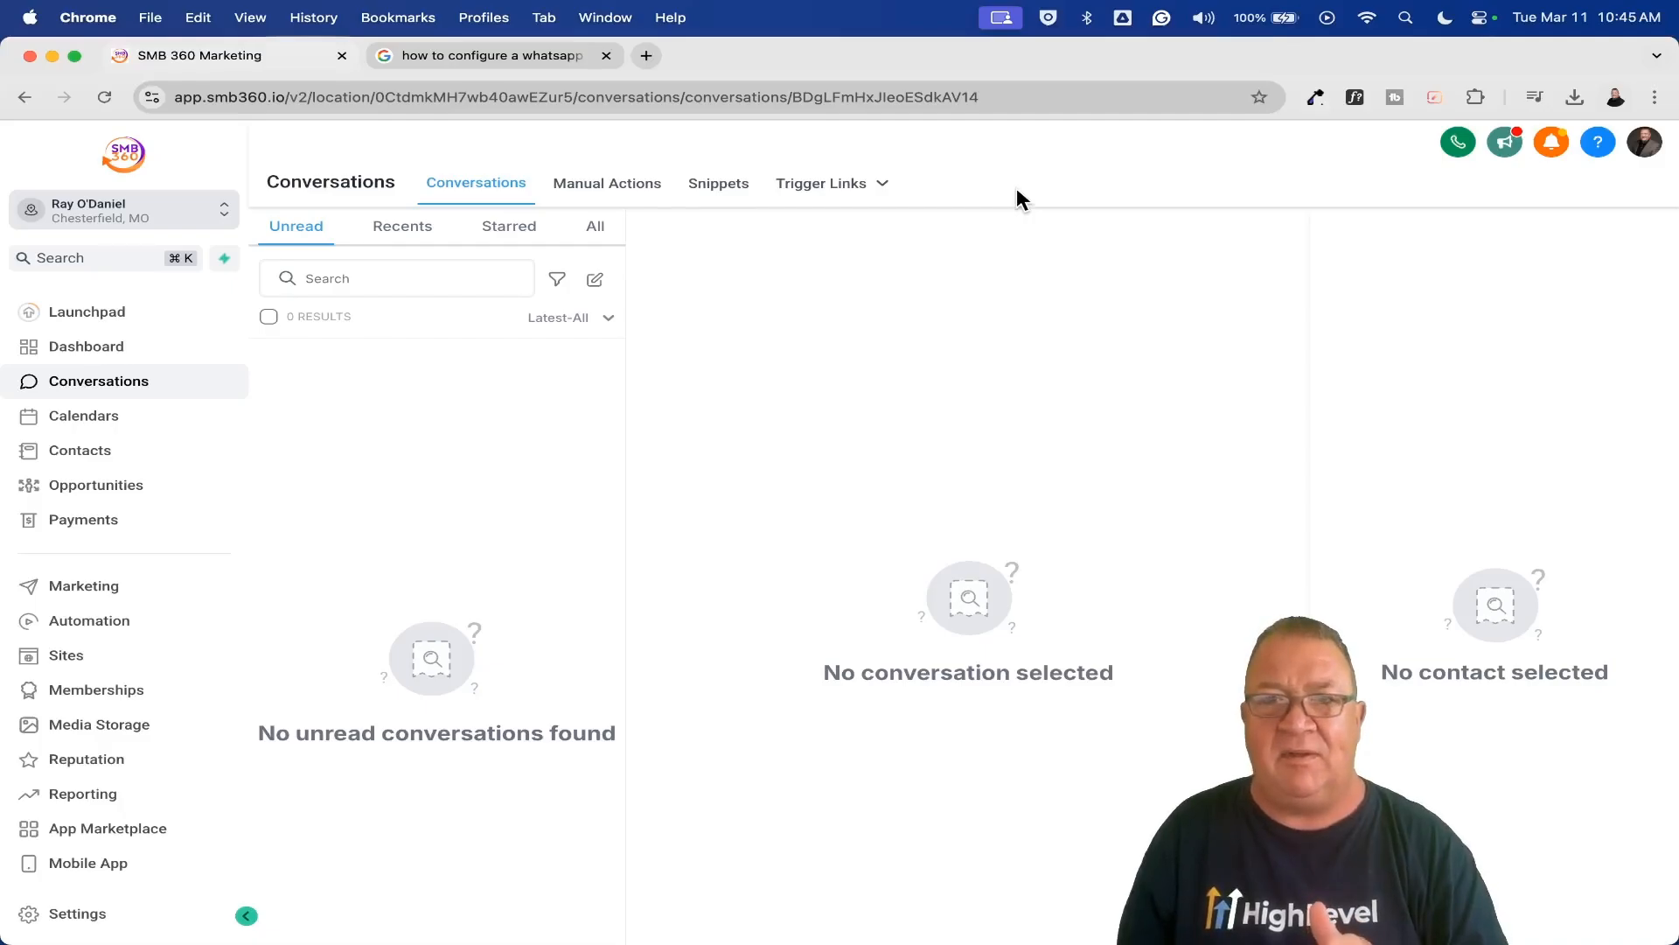
Step: Switch to the agency view and open the details of the Chesterfield sub-account from the Sub-Accounts list
click(195, 213)
key(Escape)
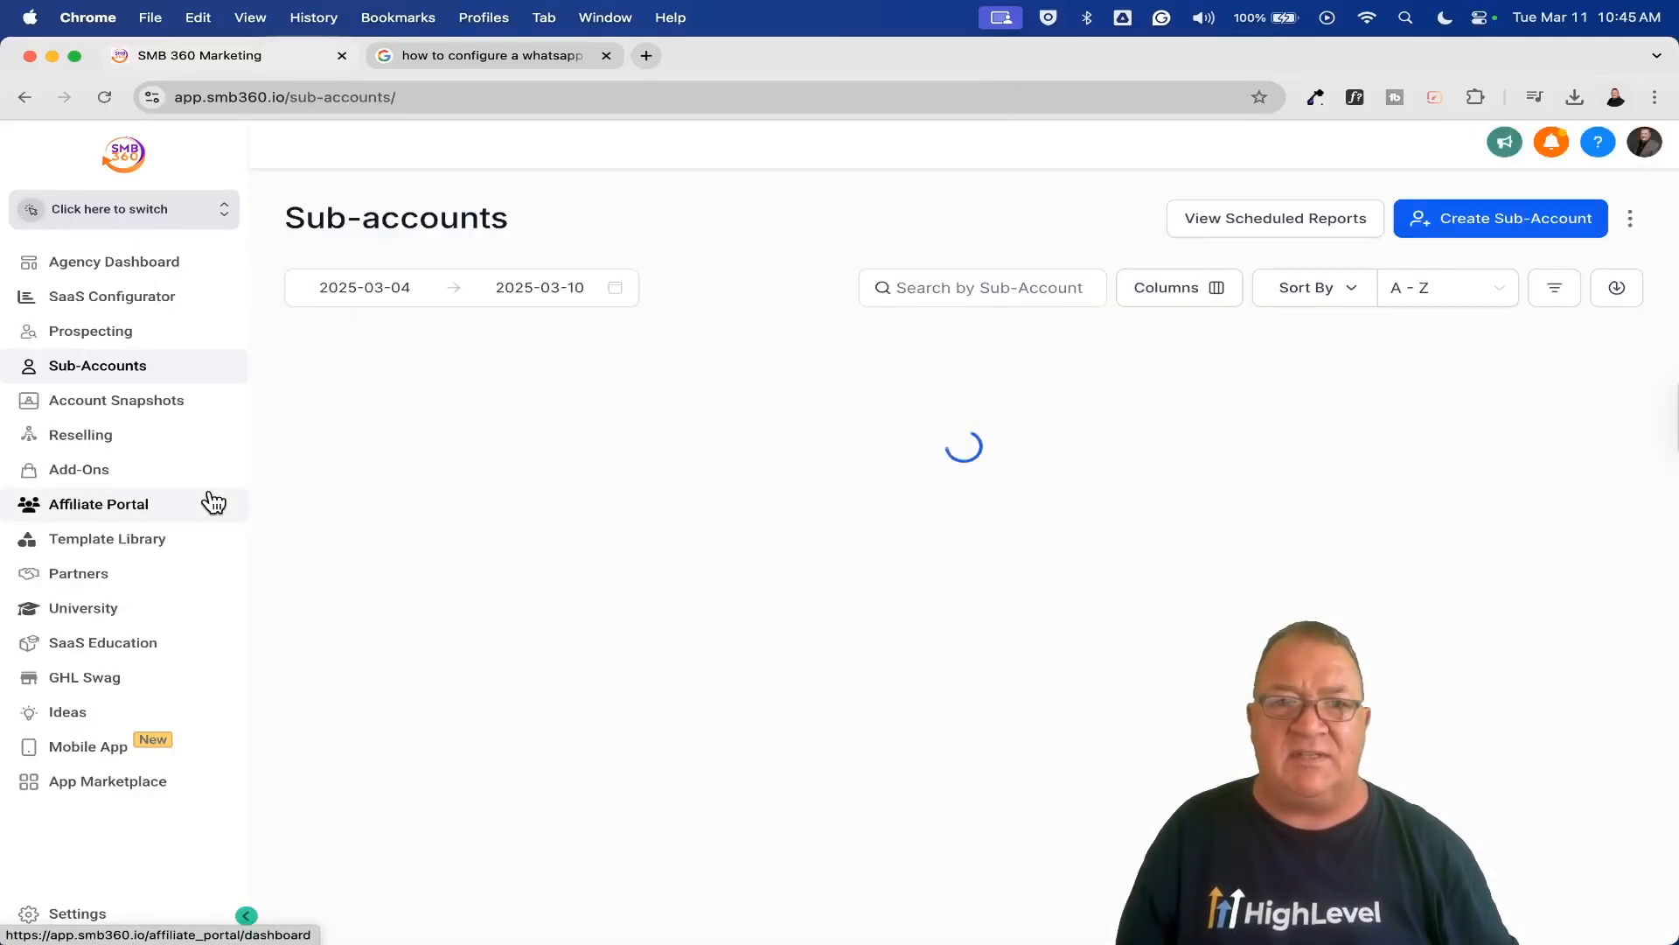
scroll(587, 525, down, 15)
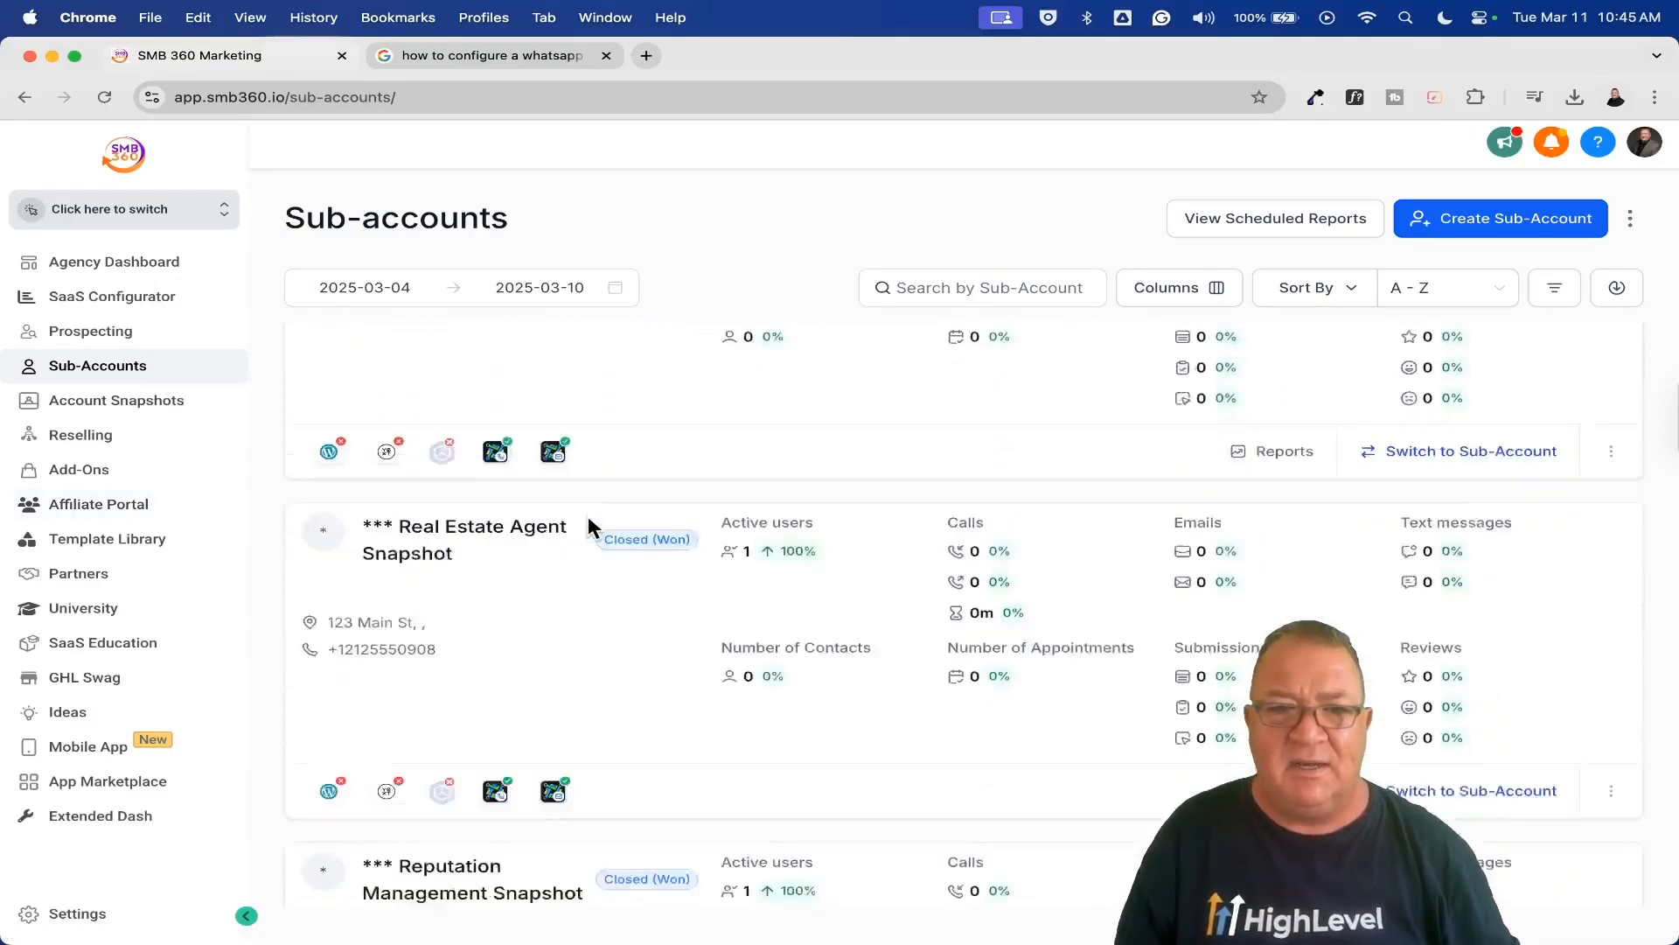
scroll(589, 520, down, 15)
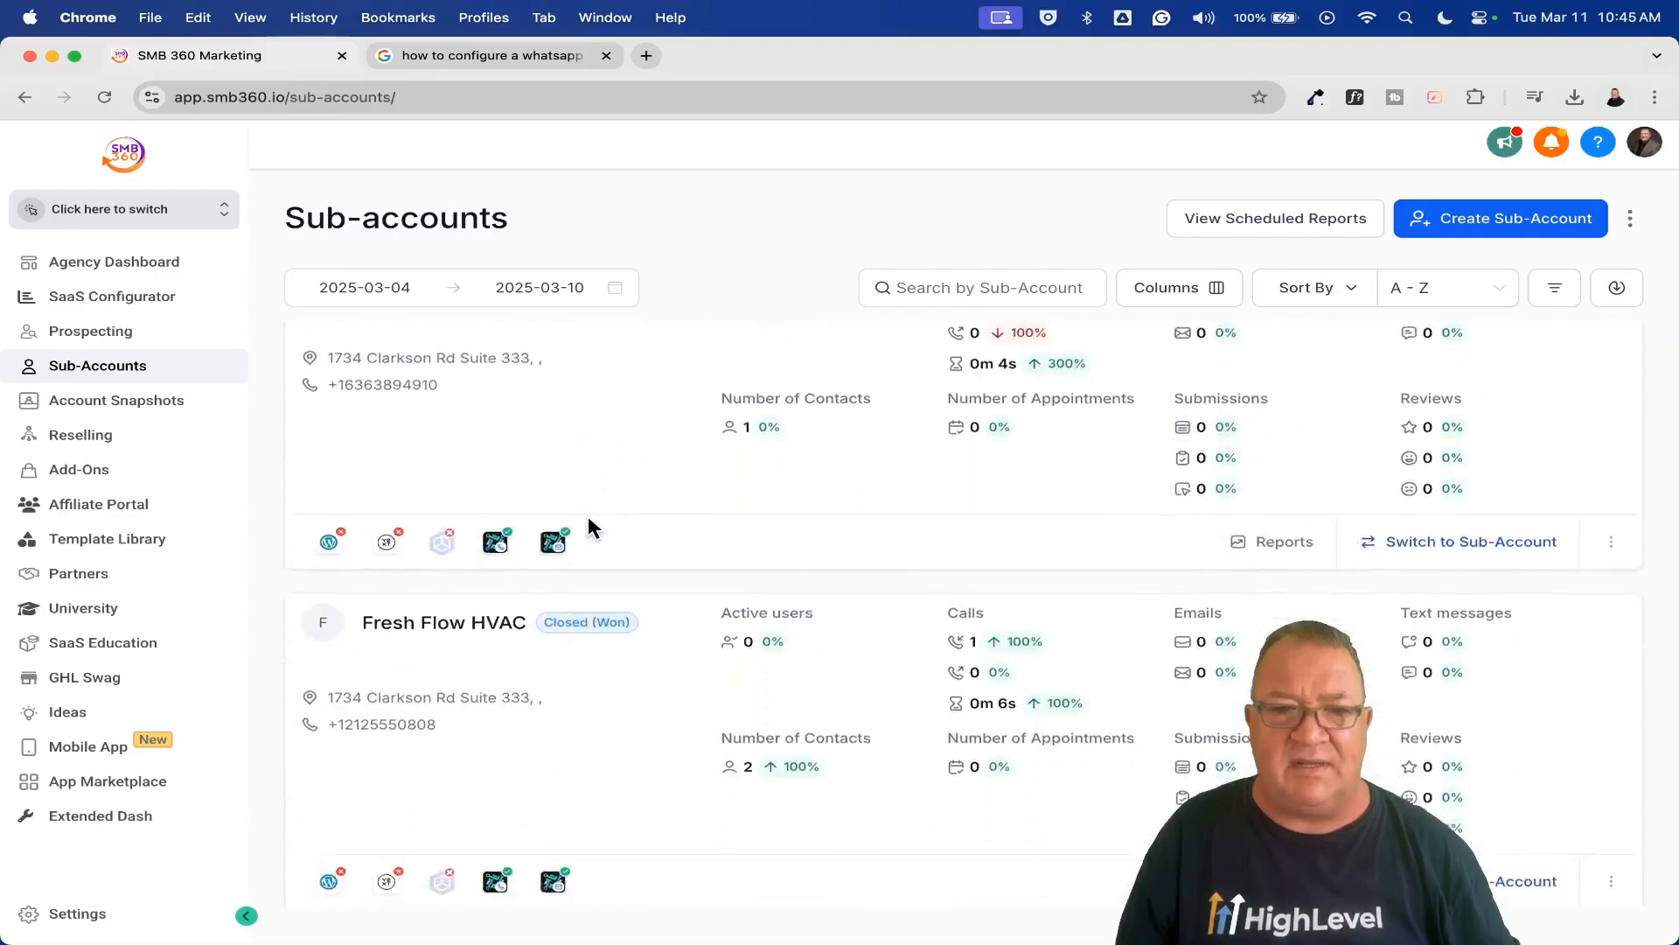
scroll(525, 482, up, 1)
click(427, 424)
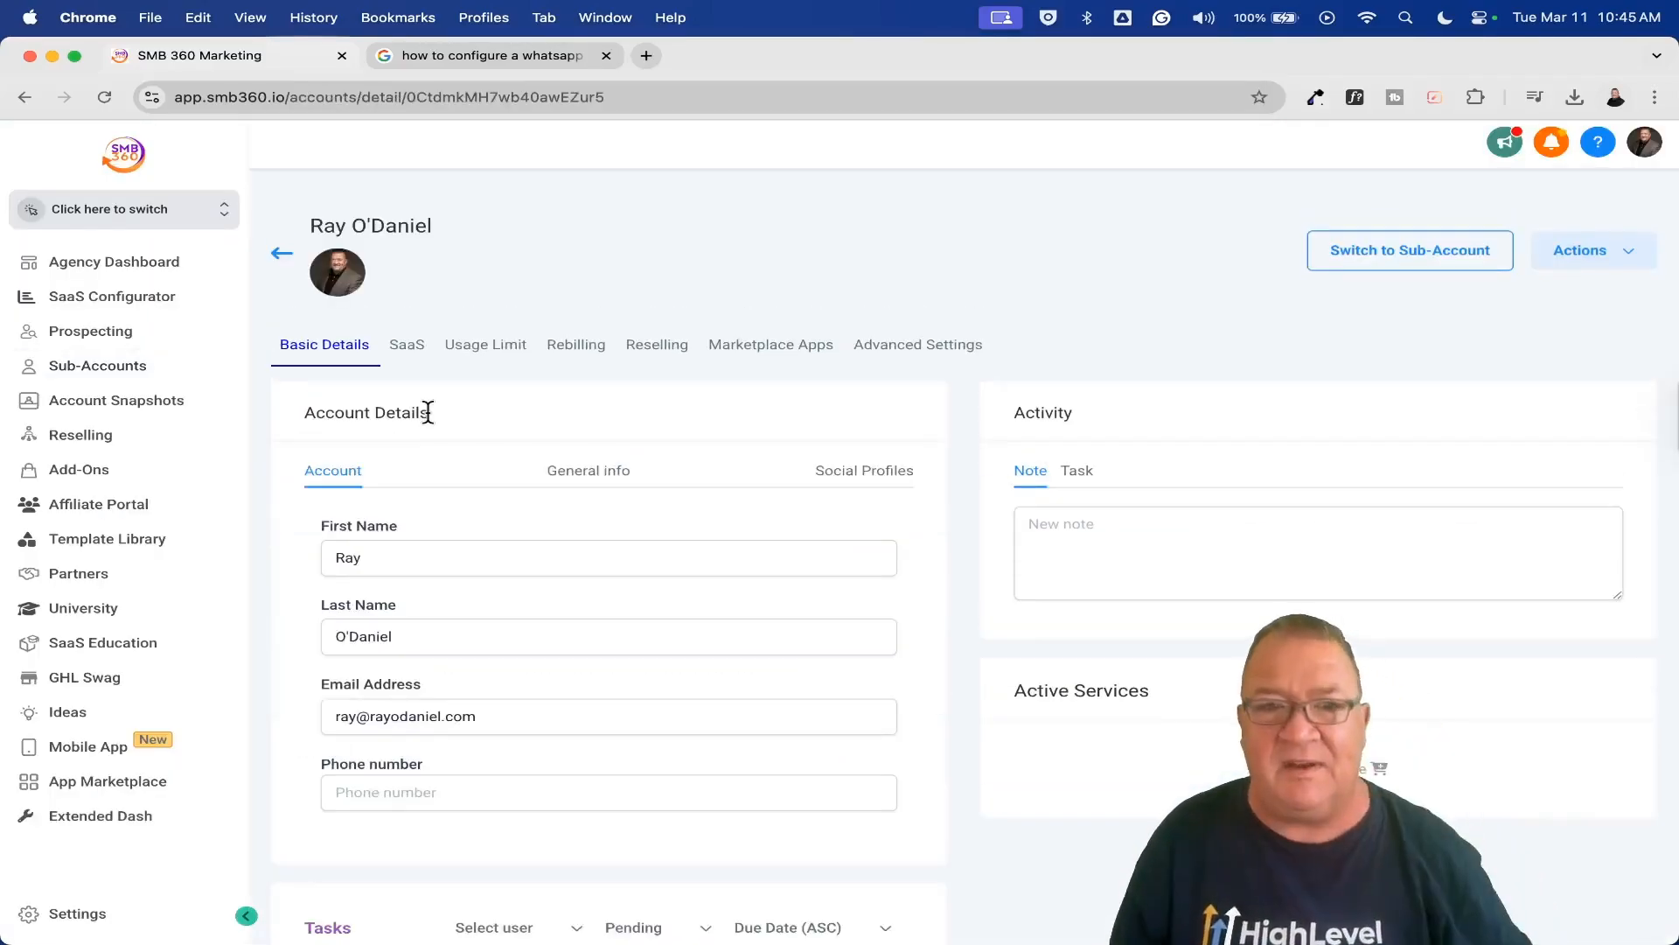
Step: Examine the Re-sell WhatsApp Location offer in the sub-account's Reselling settings
click(638, 352)
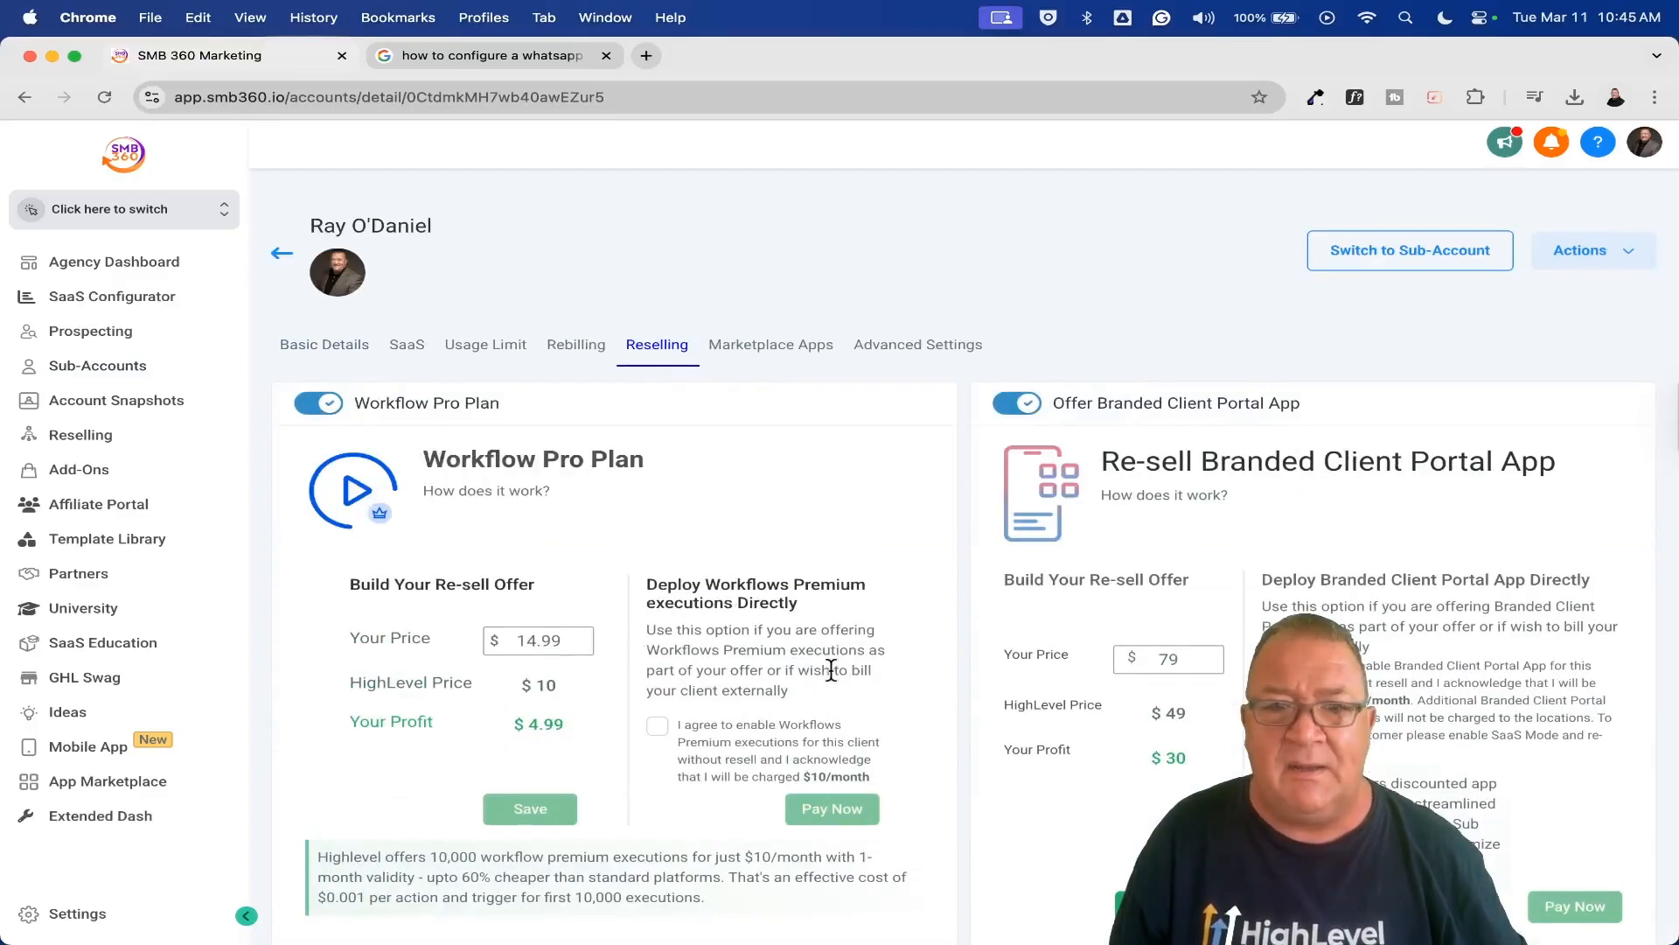
scroll(1126, 652, down, 6)
scroll(1123, 643, down, 6)
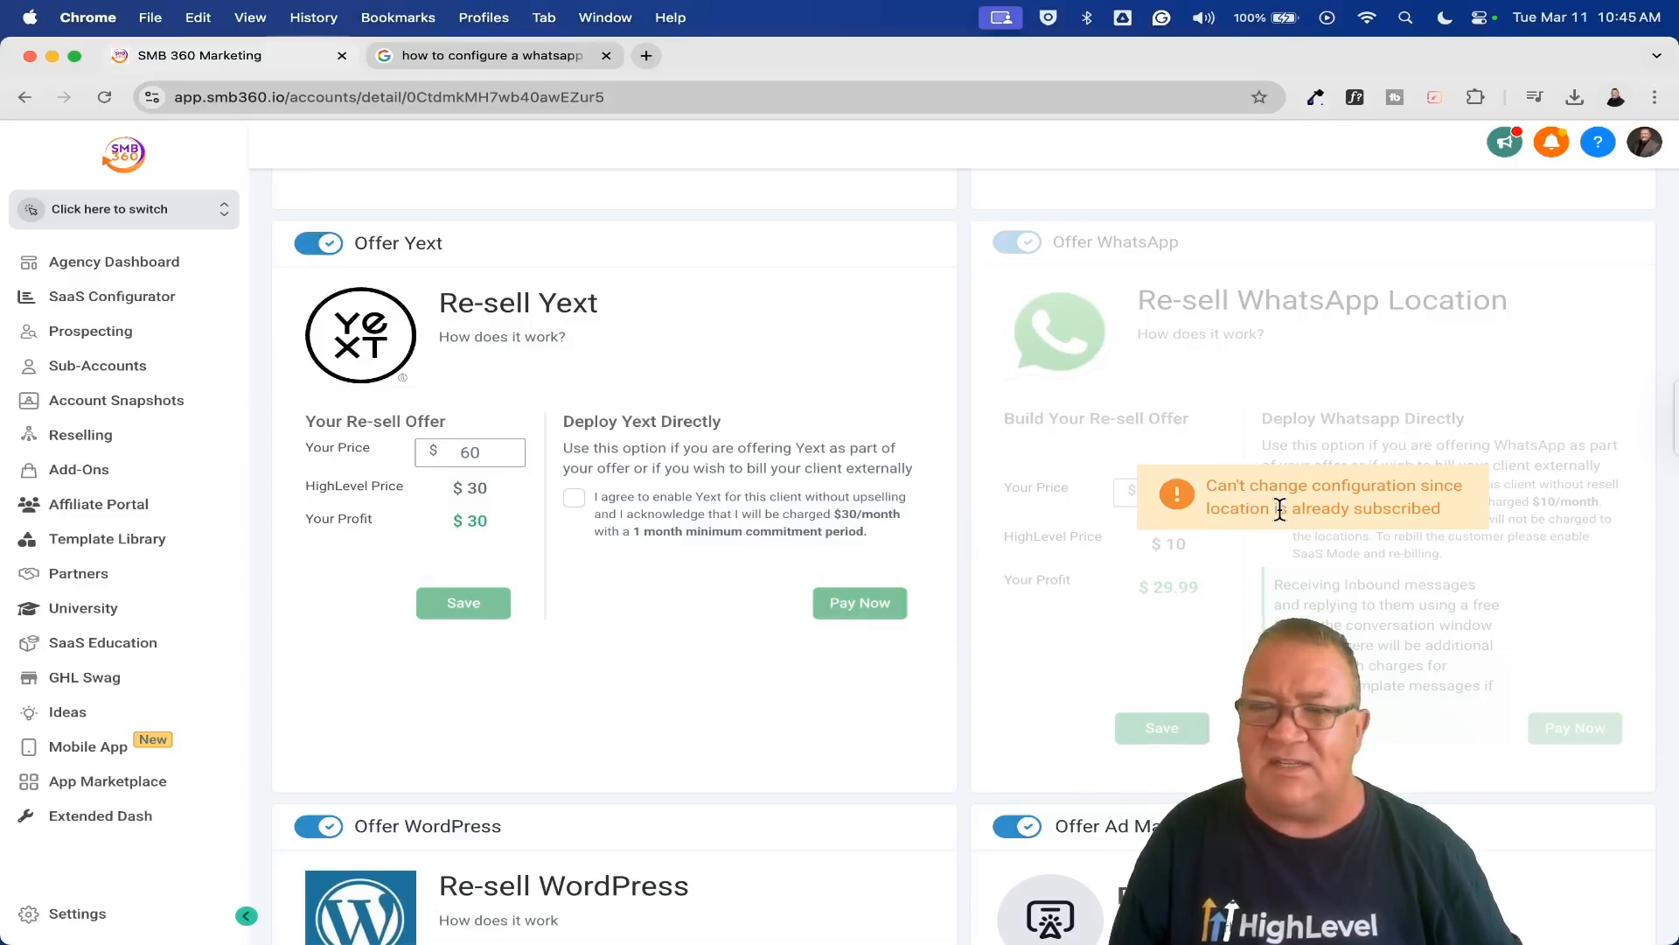
scroll(1280, 508, up, 5)
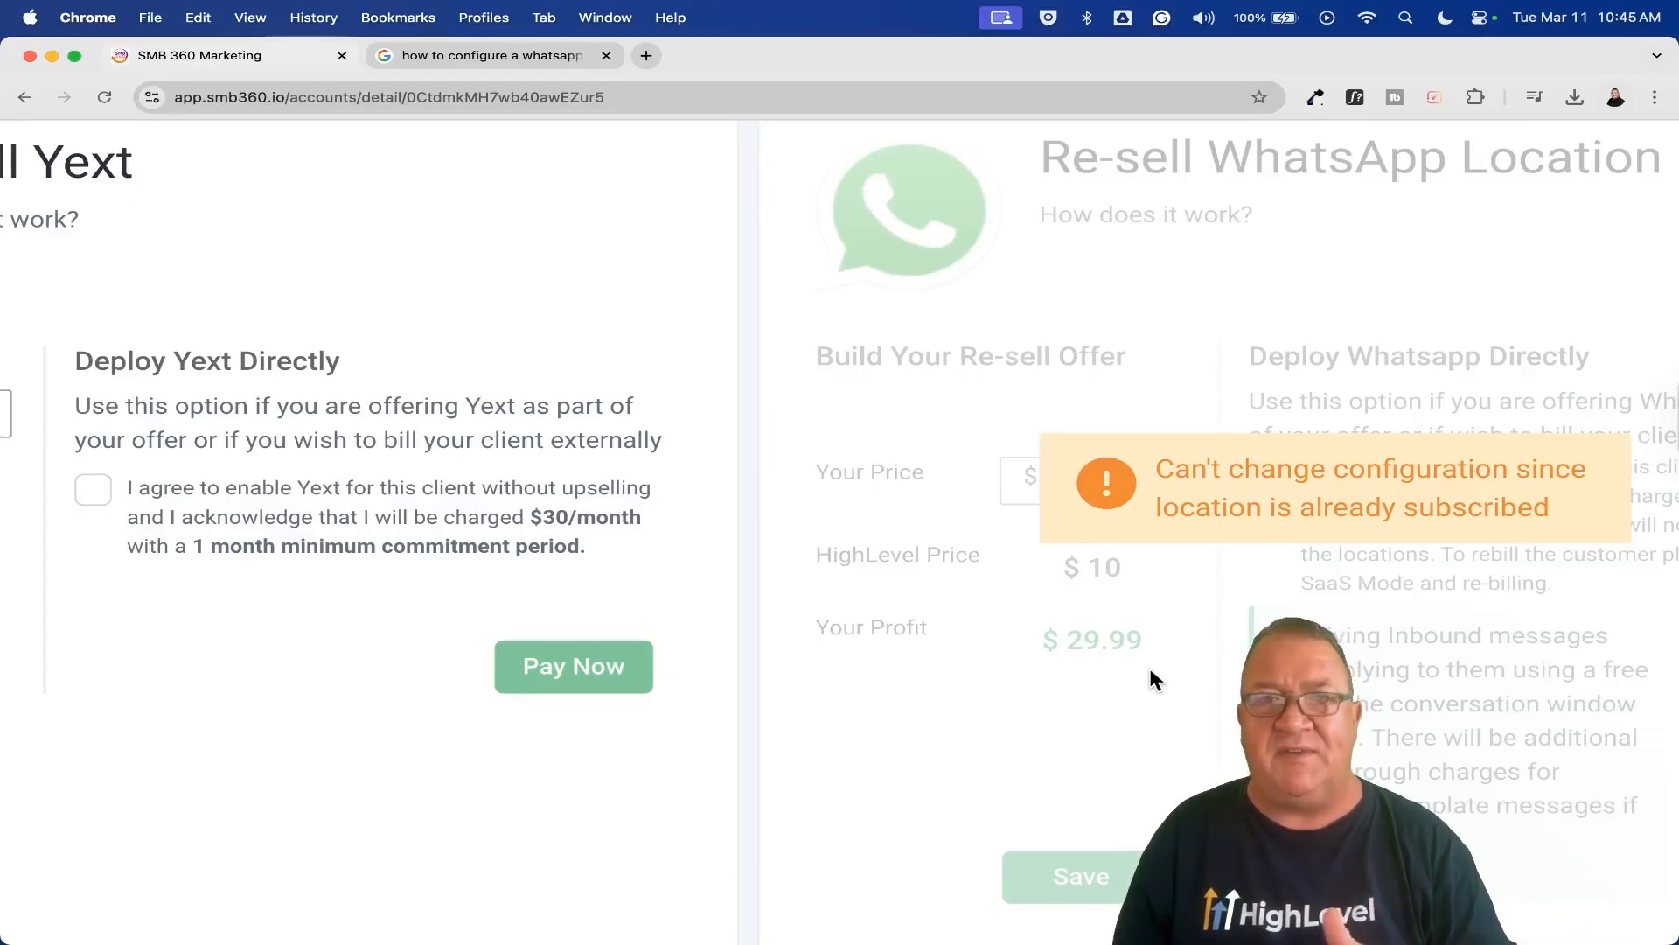
scroll(1150, 674, right, 5)
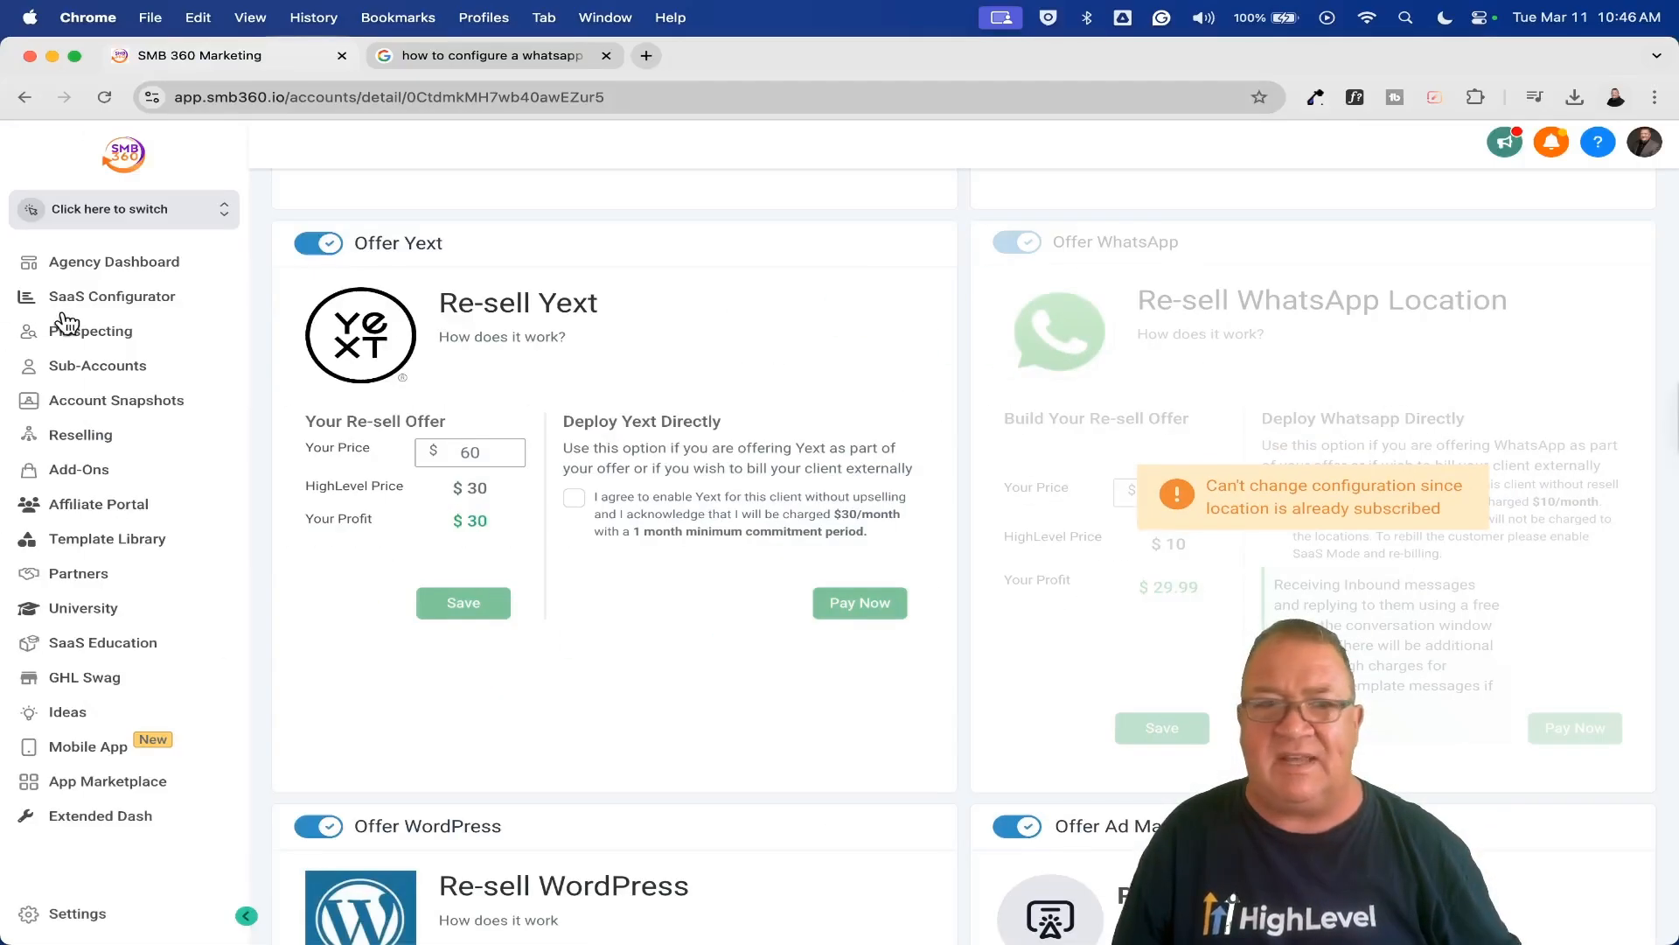
Step: Switch to the *** Service Business Snapshot sub-account and view the subscription offer in its WhatsApp settings
click(211, 221)
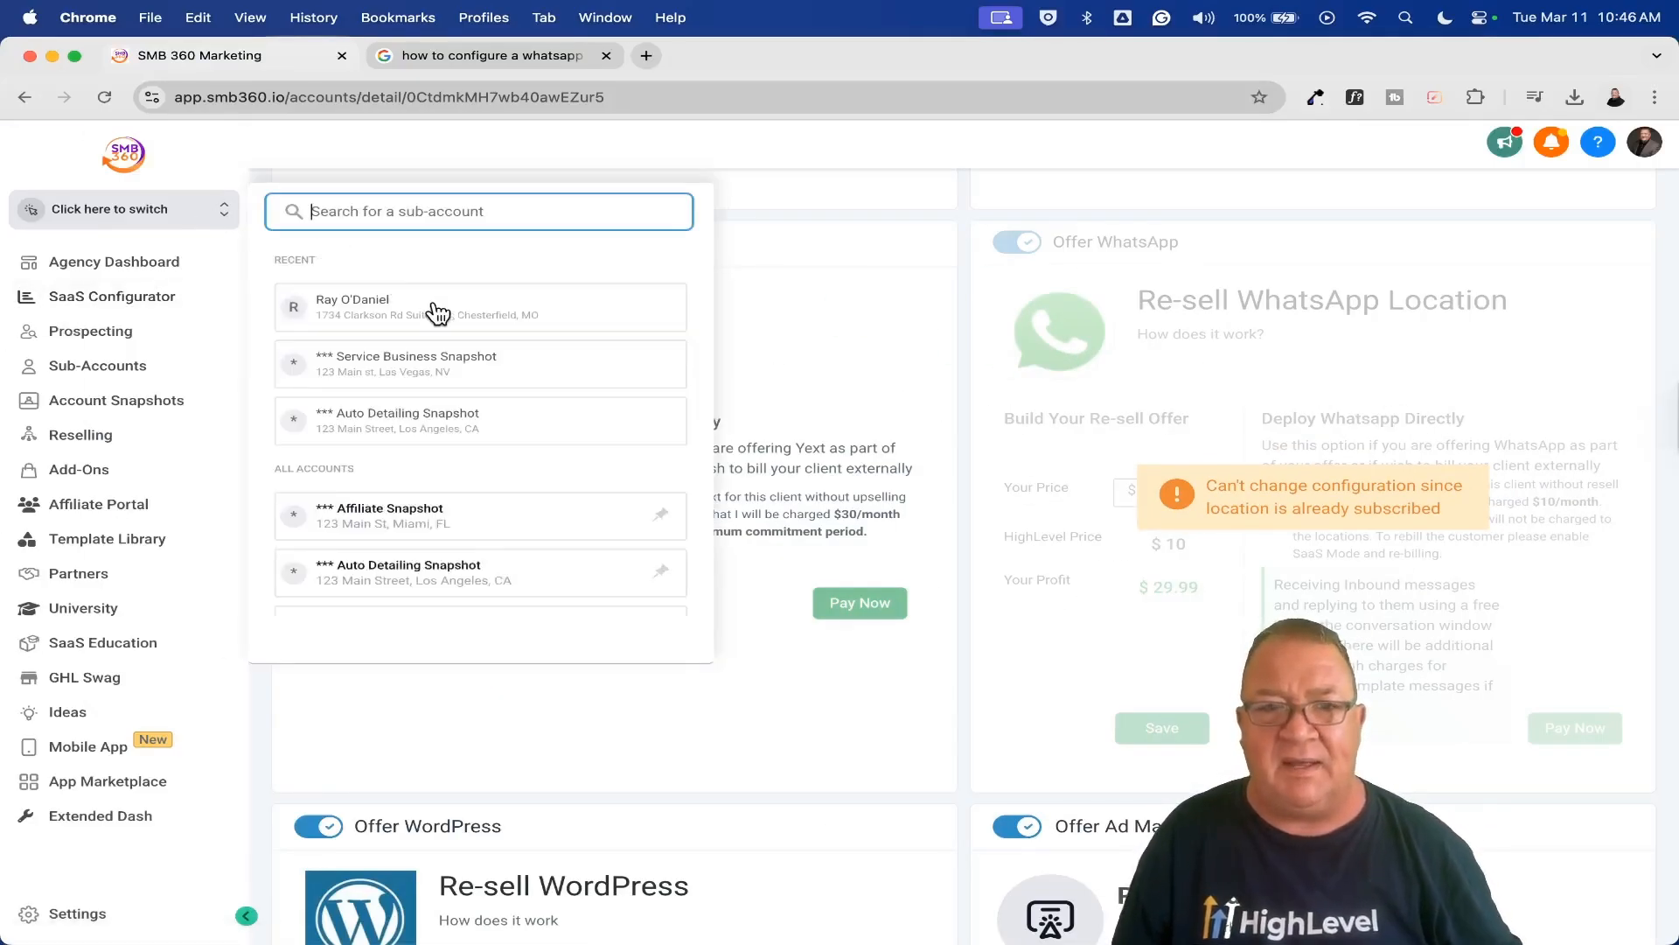
click(424, 368)
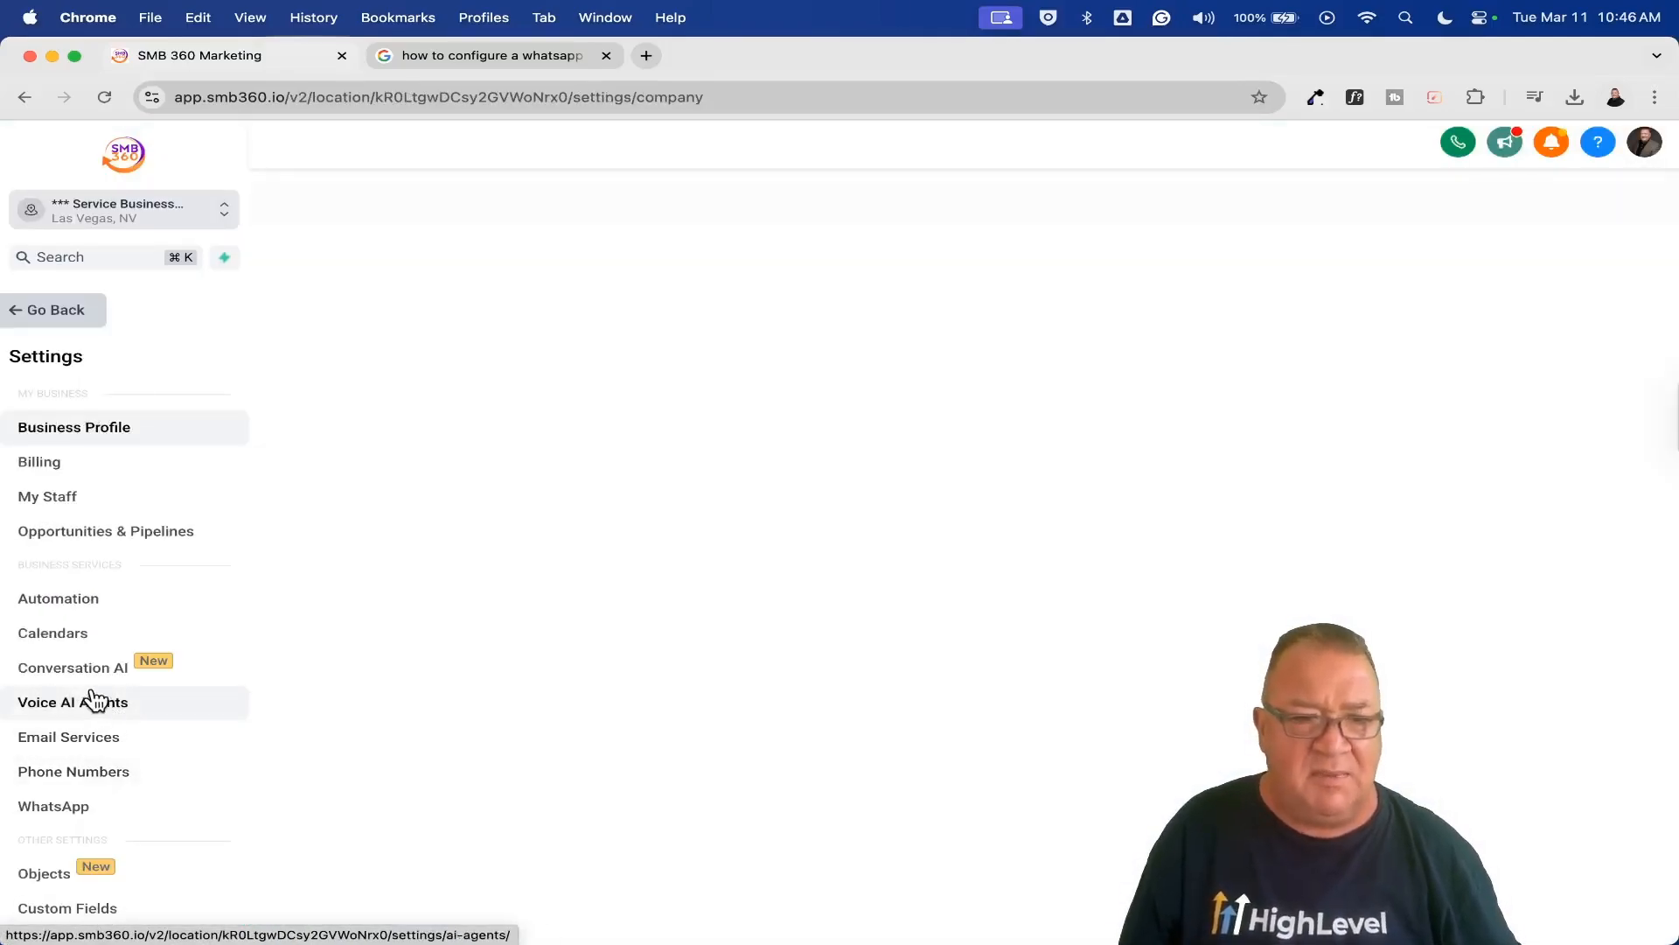
click(82, 814)
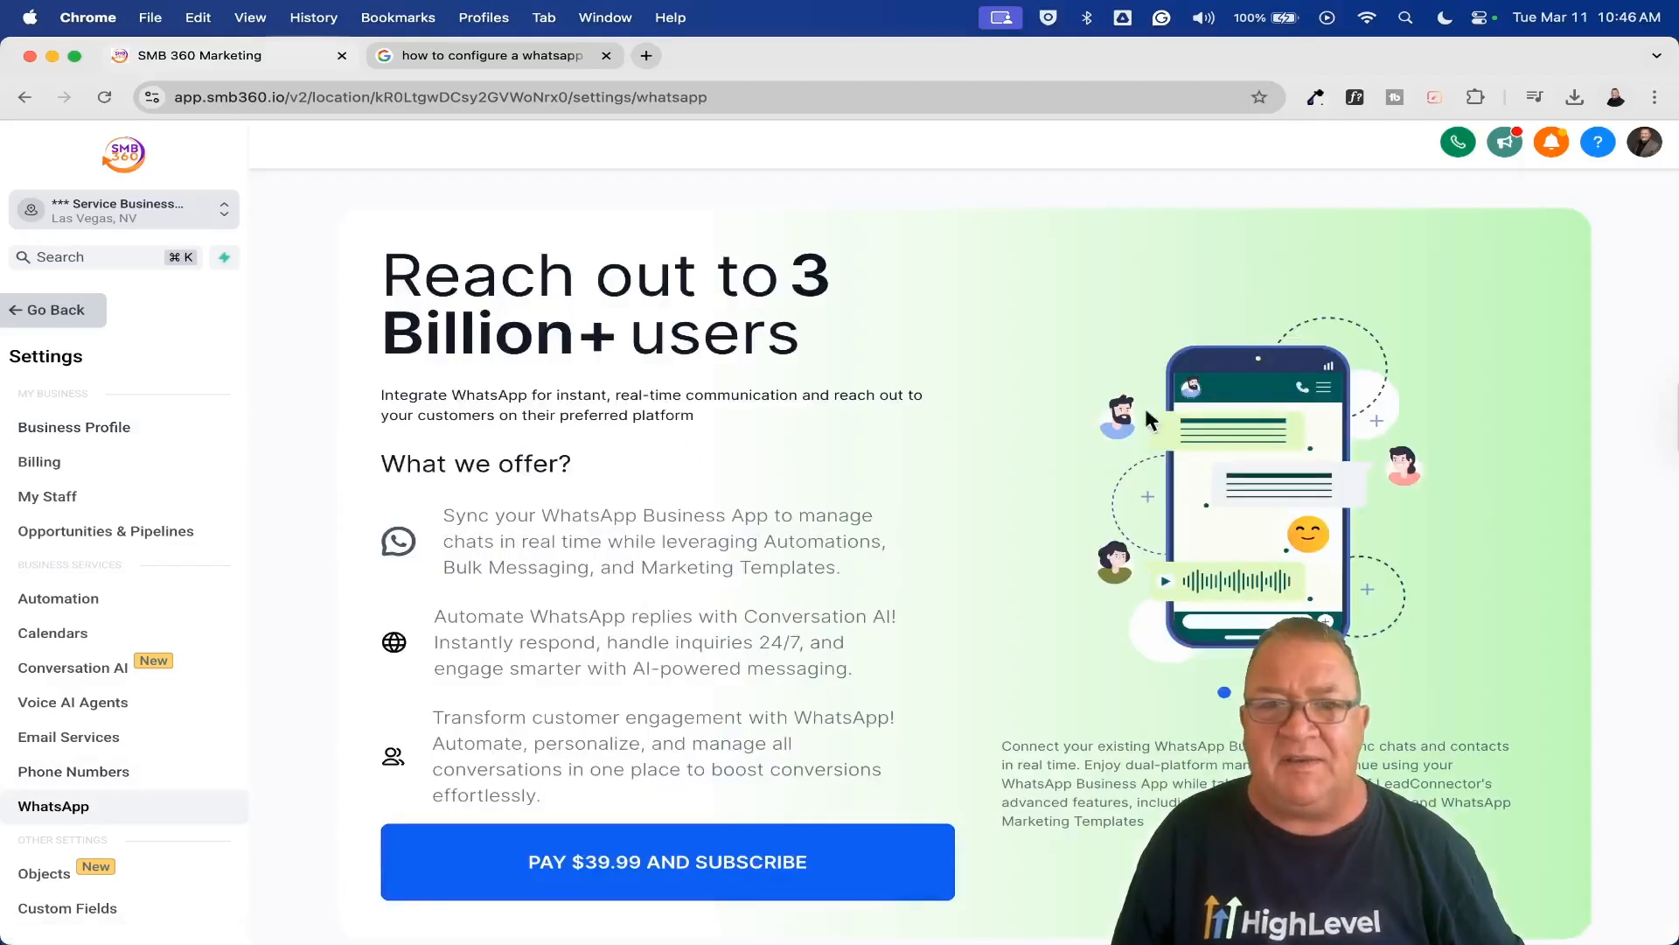
scroll(1137, 612, down, 1)
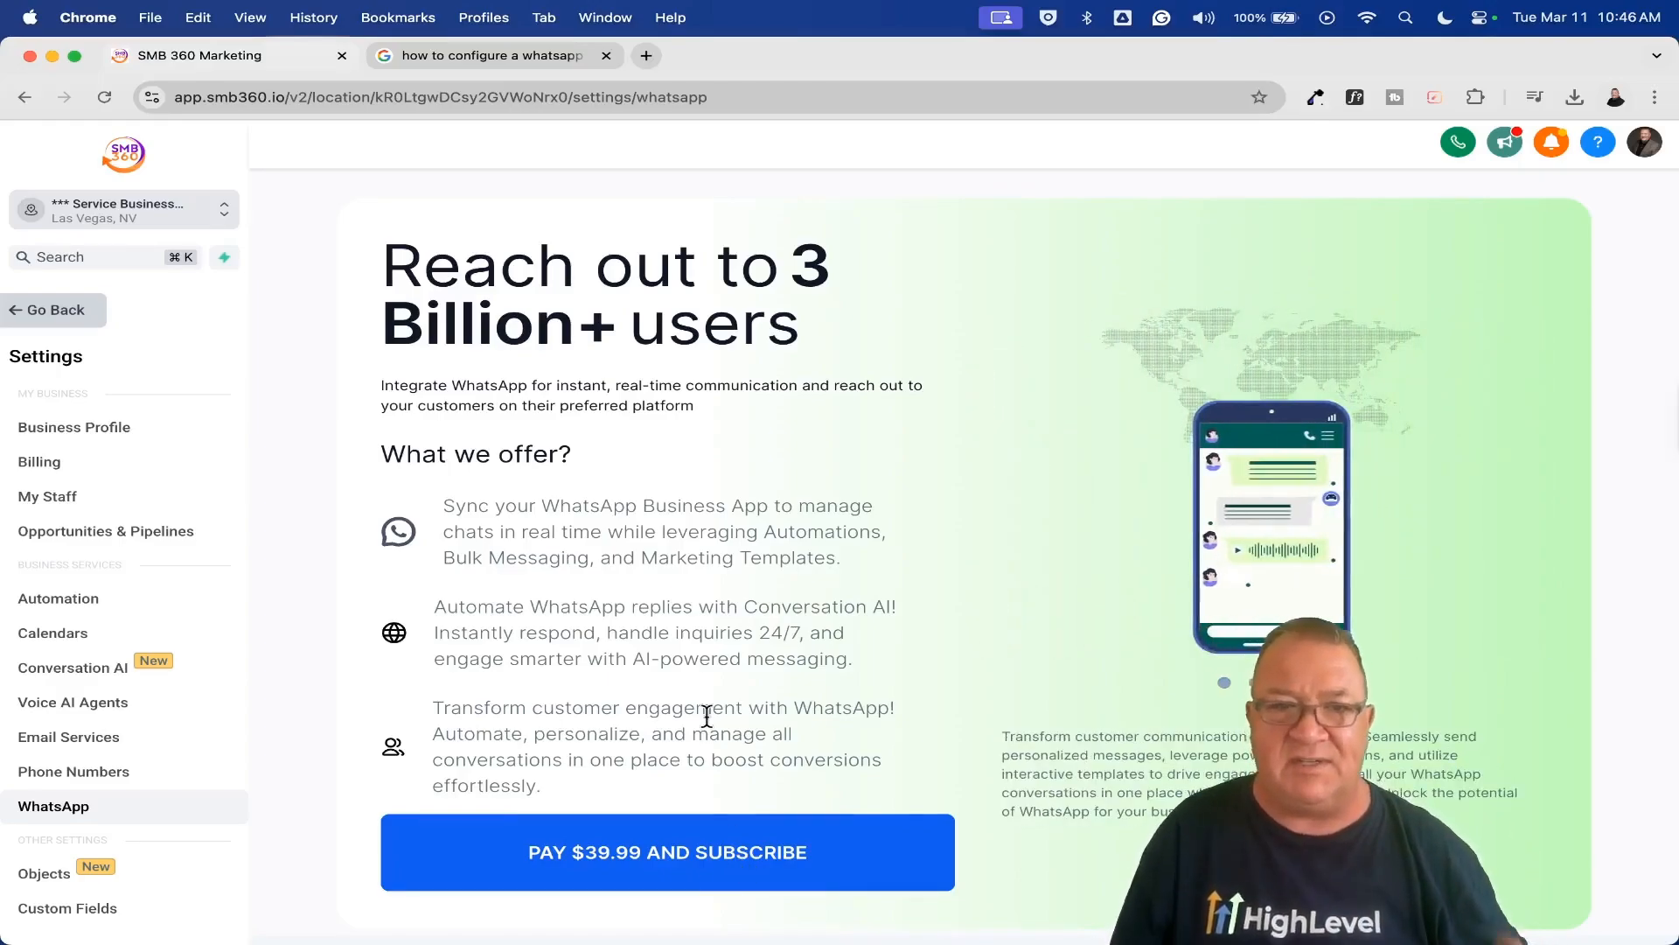
Step: Switch back to the Chesterfield sub-account and review its Phone Numbers and WhatsApp settings
click(206, 216)
click(389, 358)
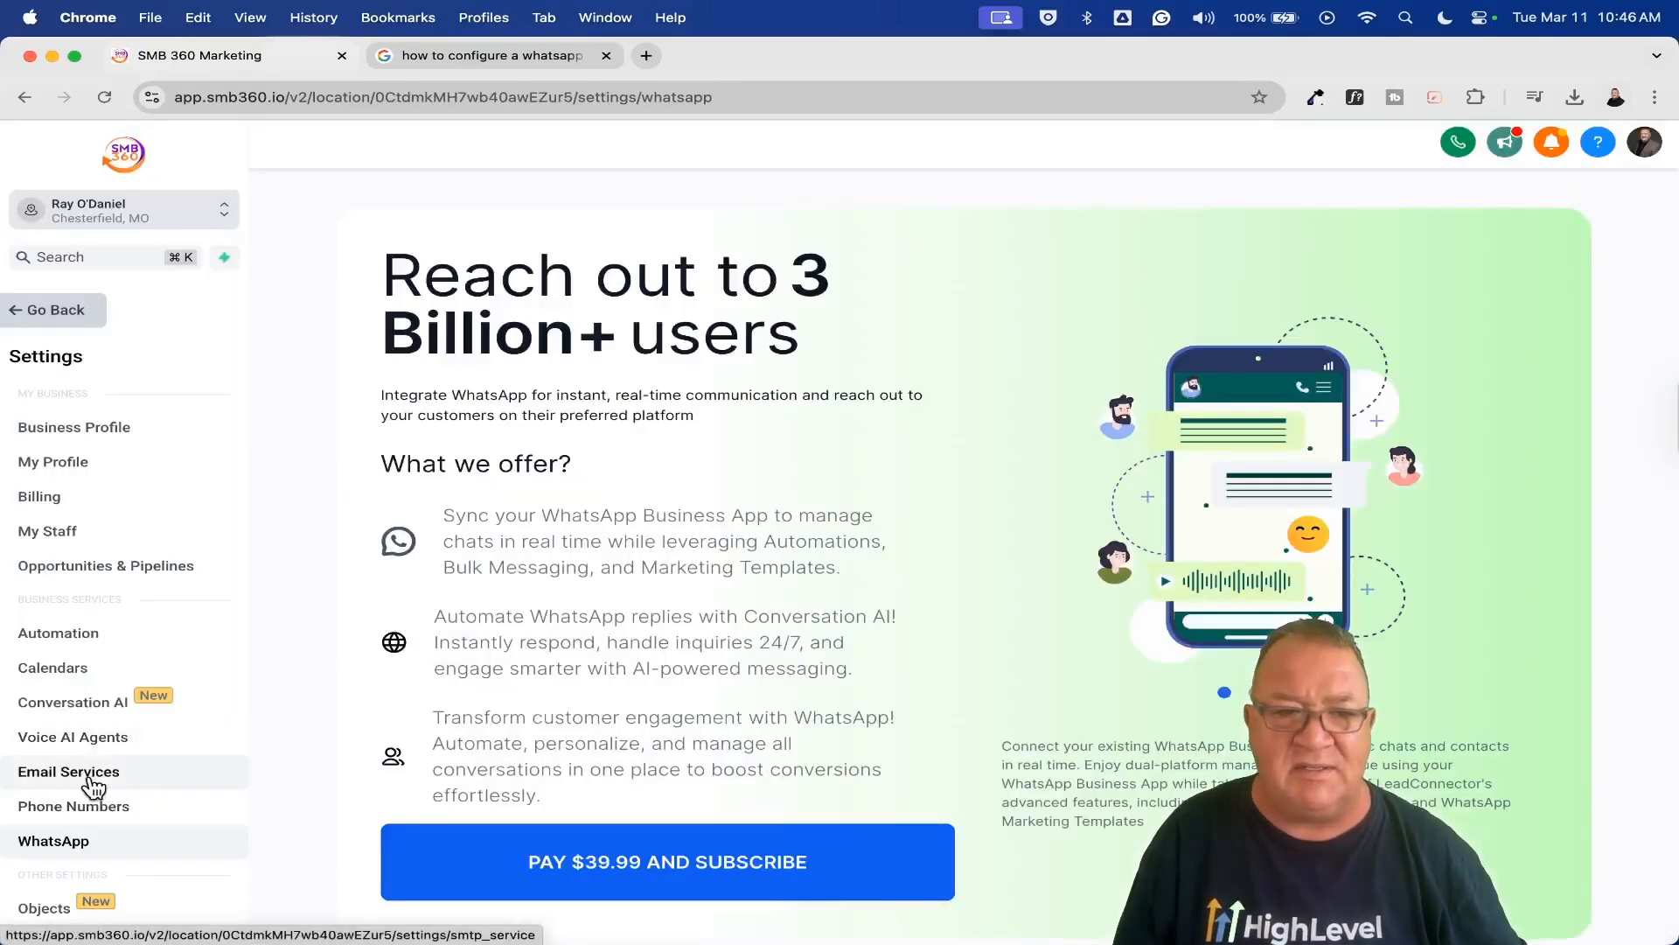
click(103, 813)
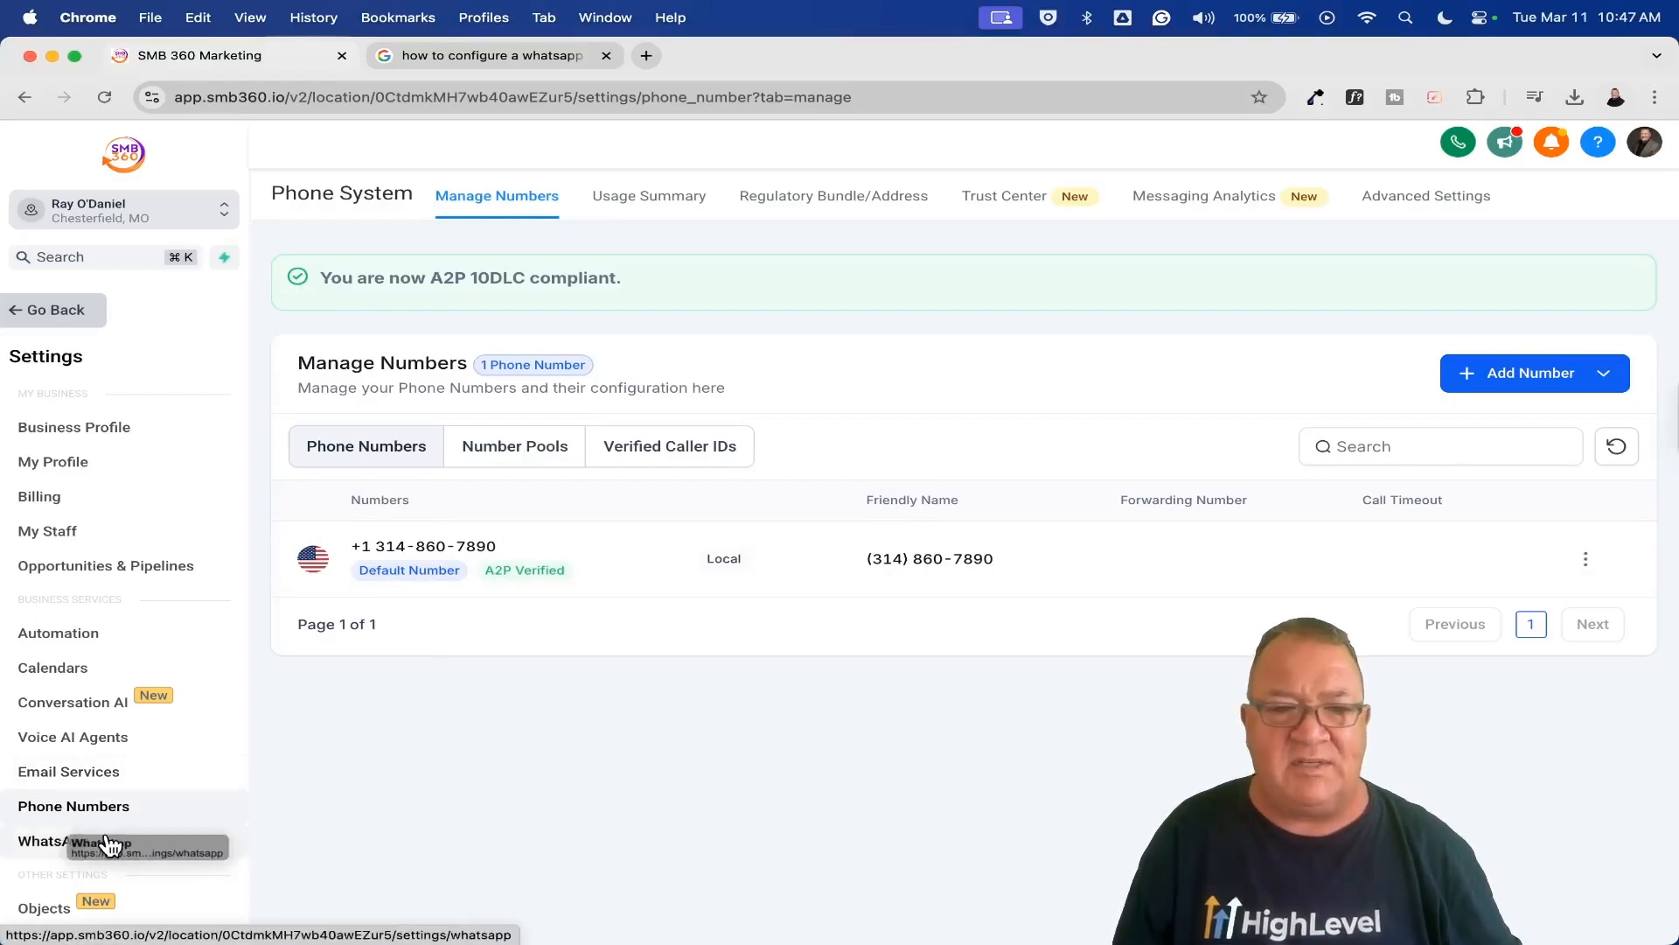
click(75, 853)
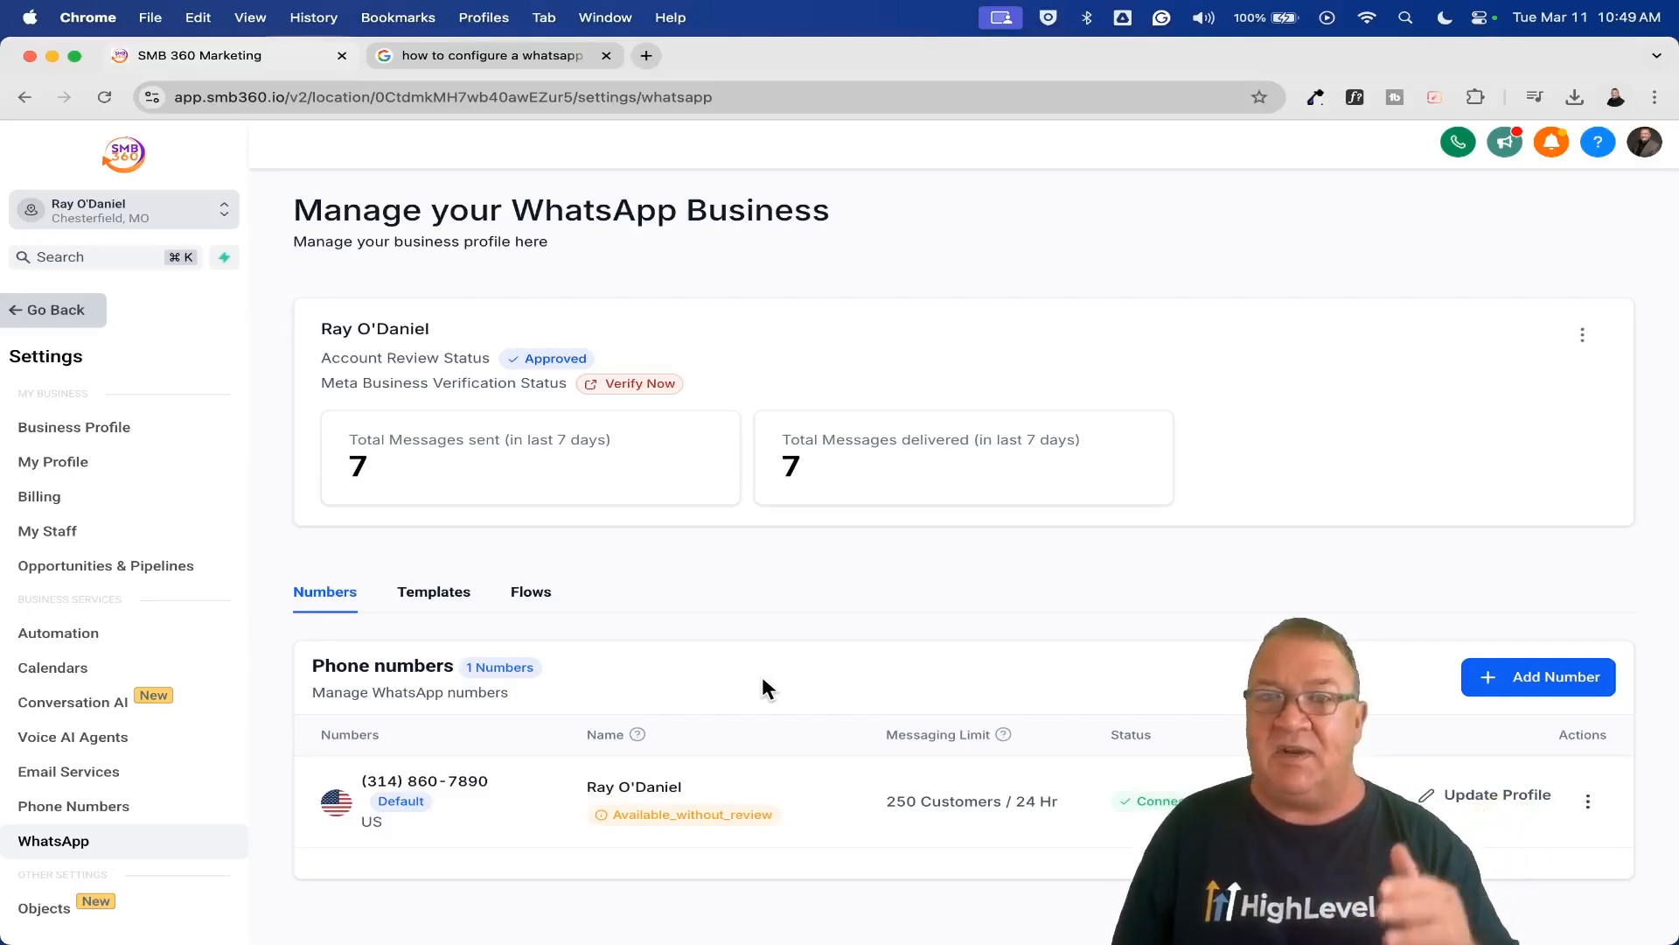
Step: Open the Appointment Booking Bot in Conversation AI and check which communication channels it can be active on
click(63, 703)
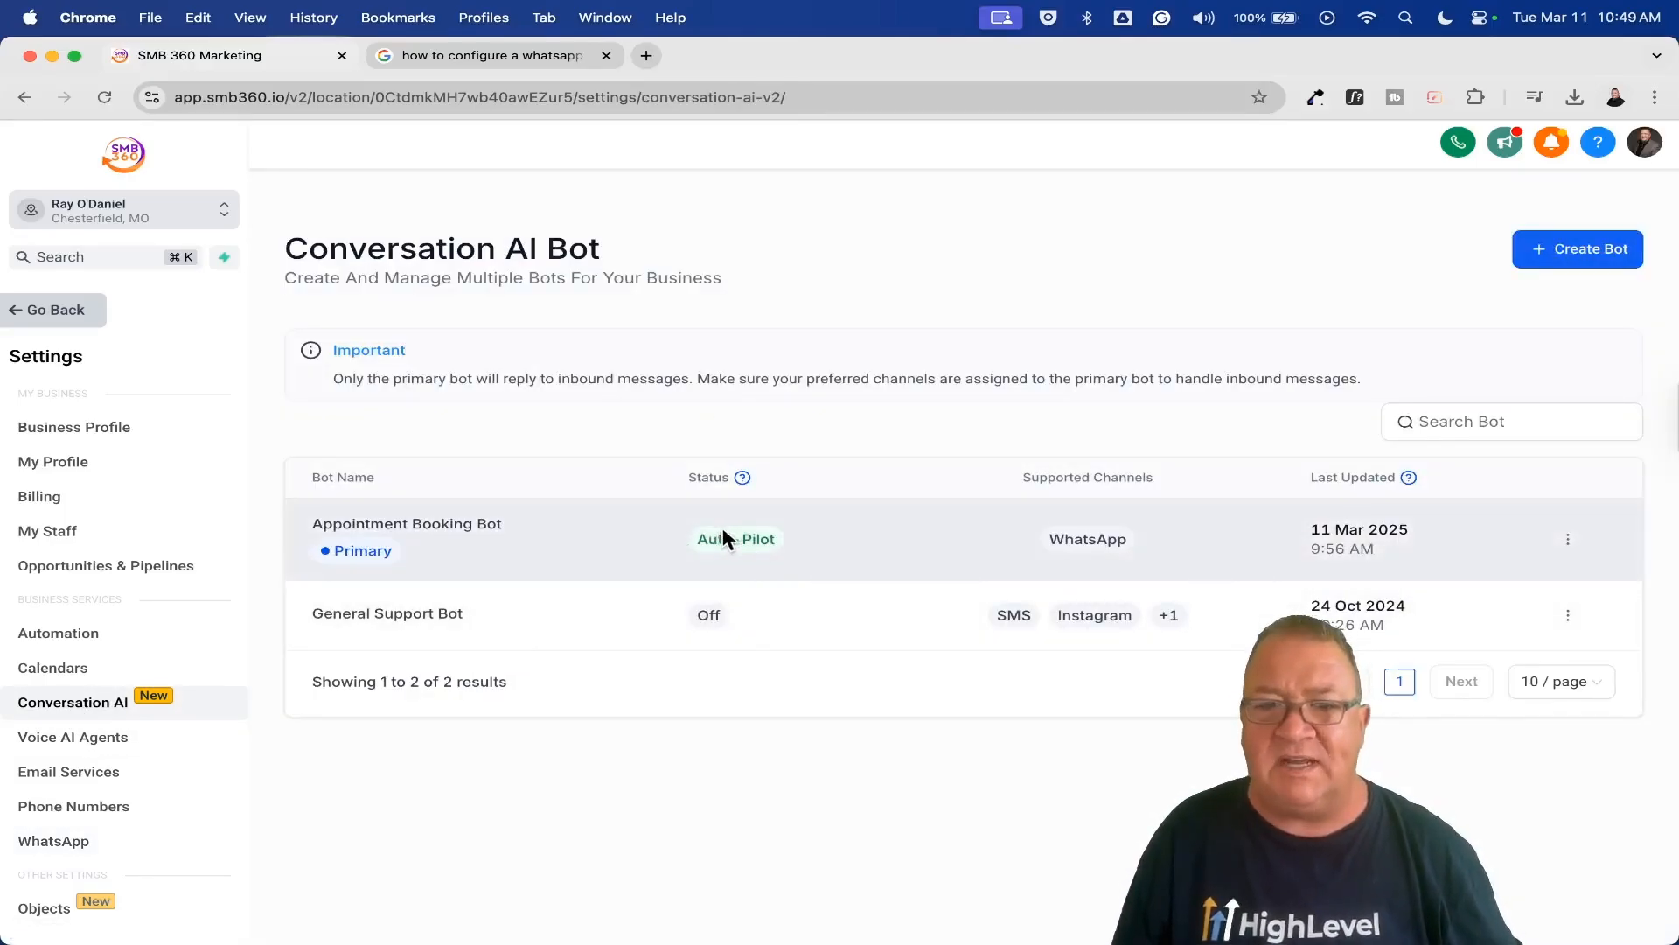
click(438, 535)
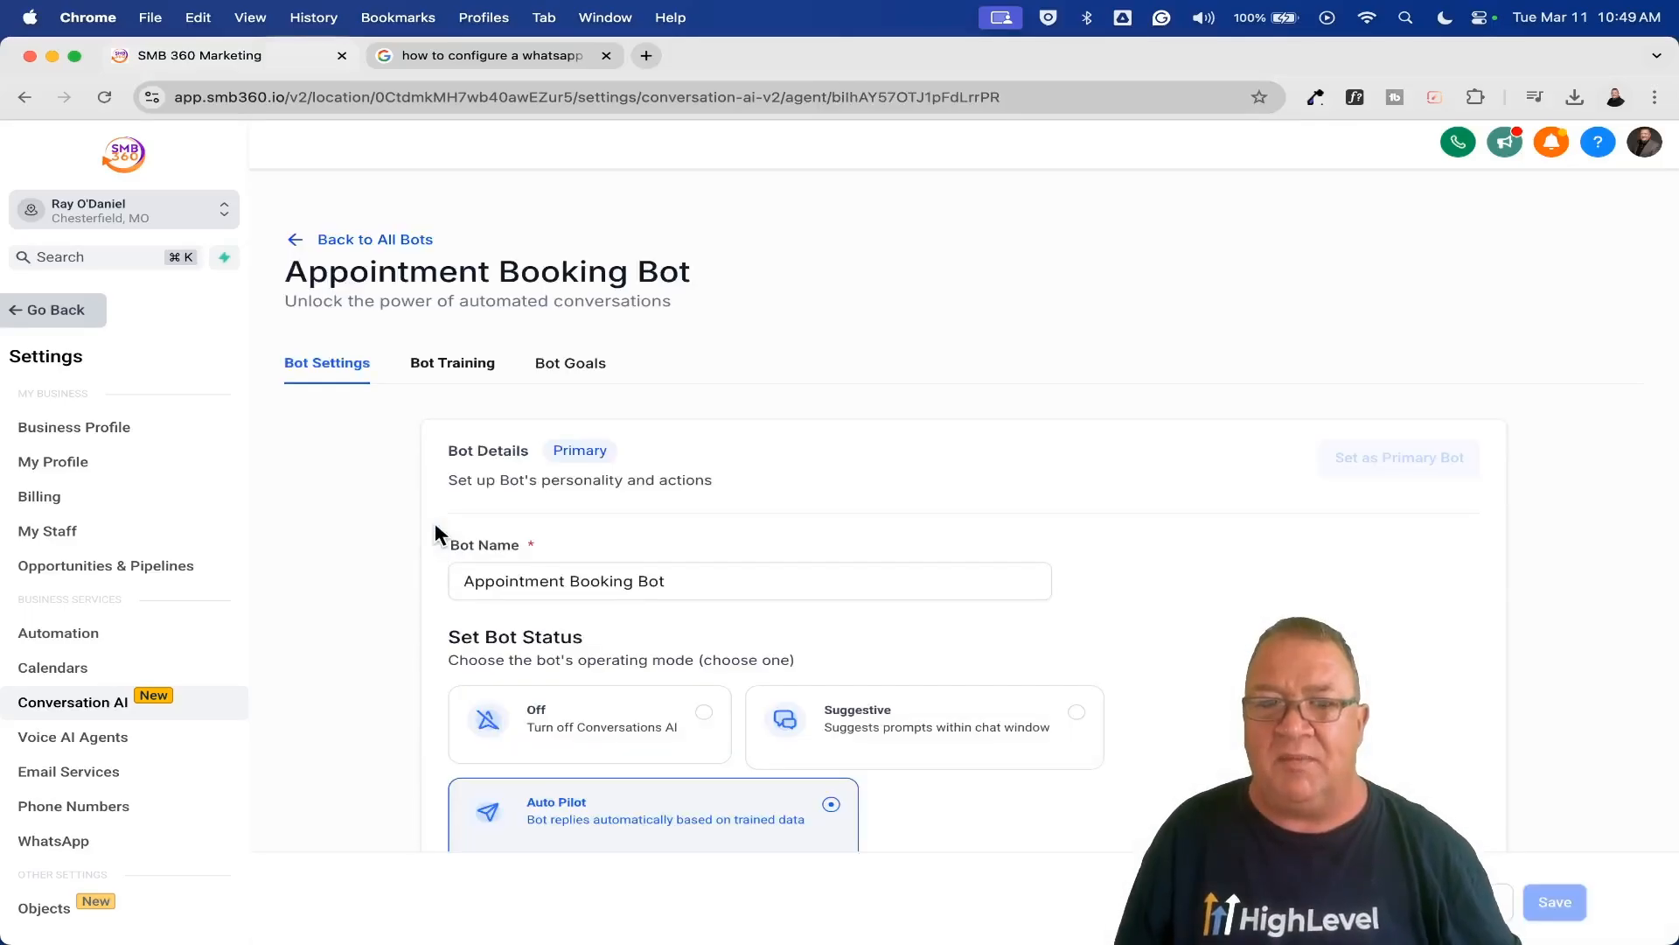
scroll(1032, 648, down, 5)
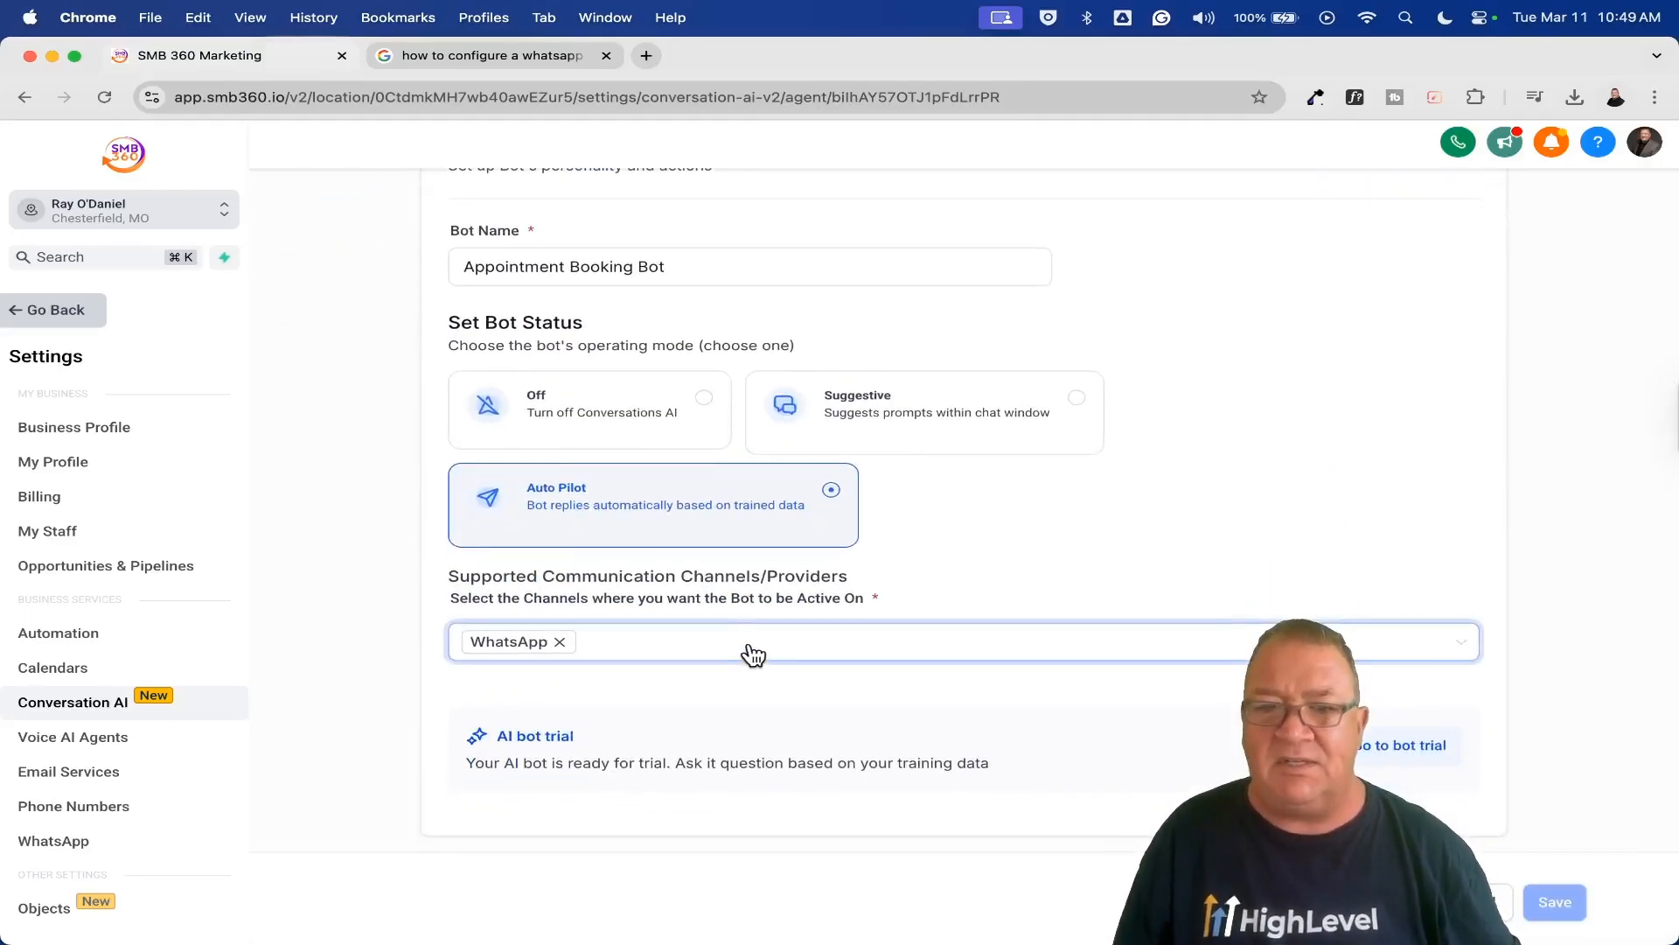
scroll(742, 648, down, 5)
click(672, 421)
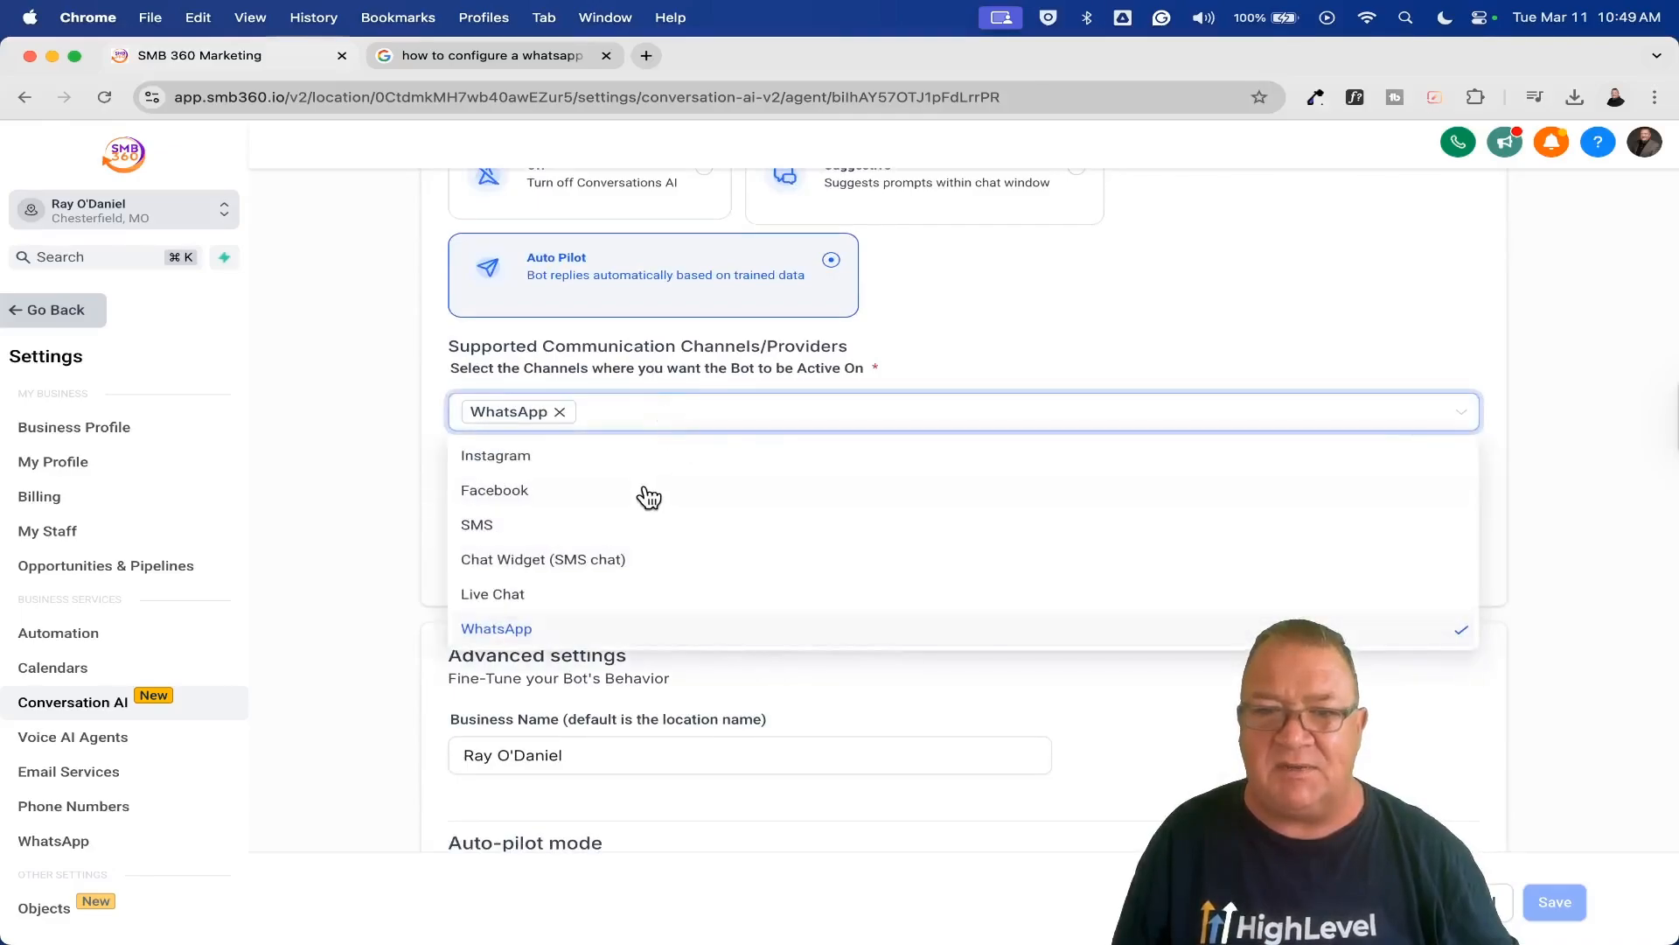
scroll(645, 495, up, 5)
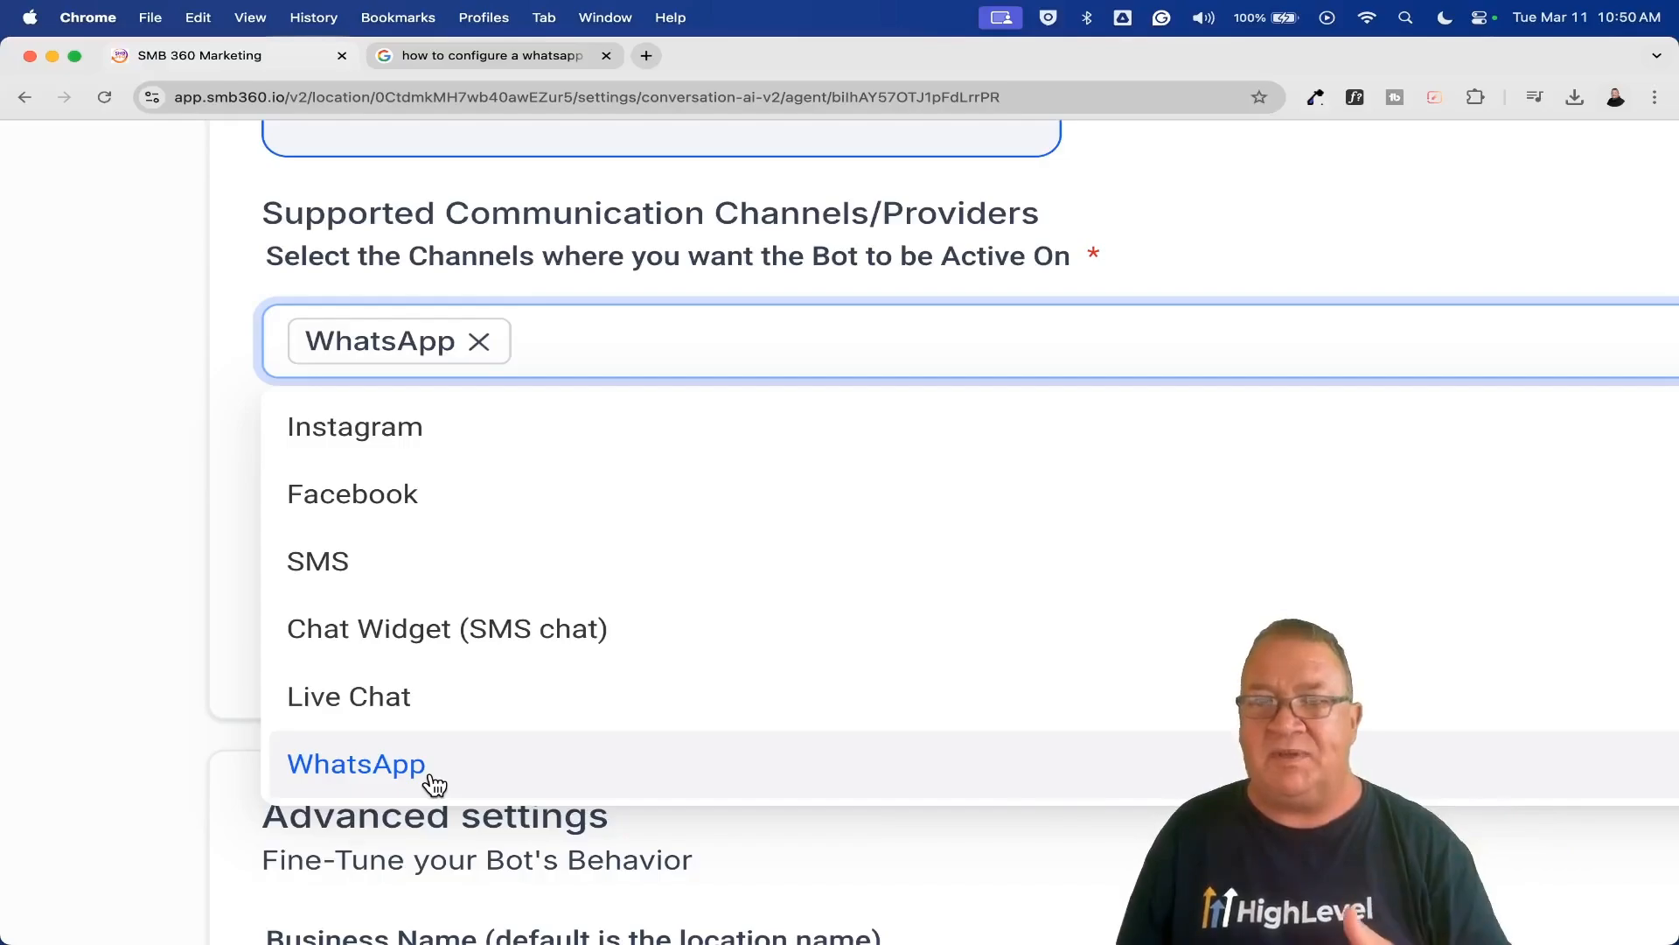
click(1164, 252)
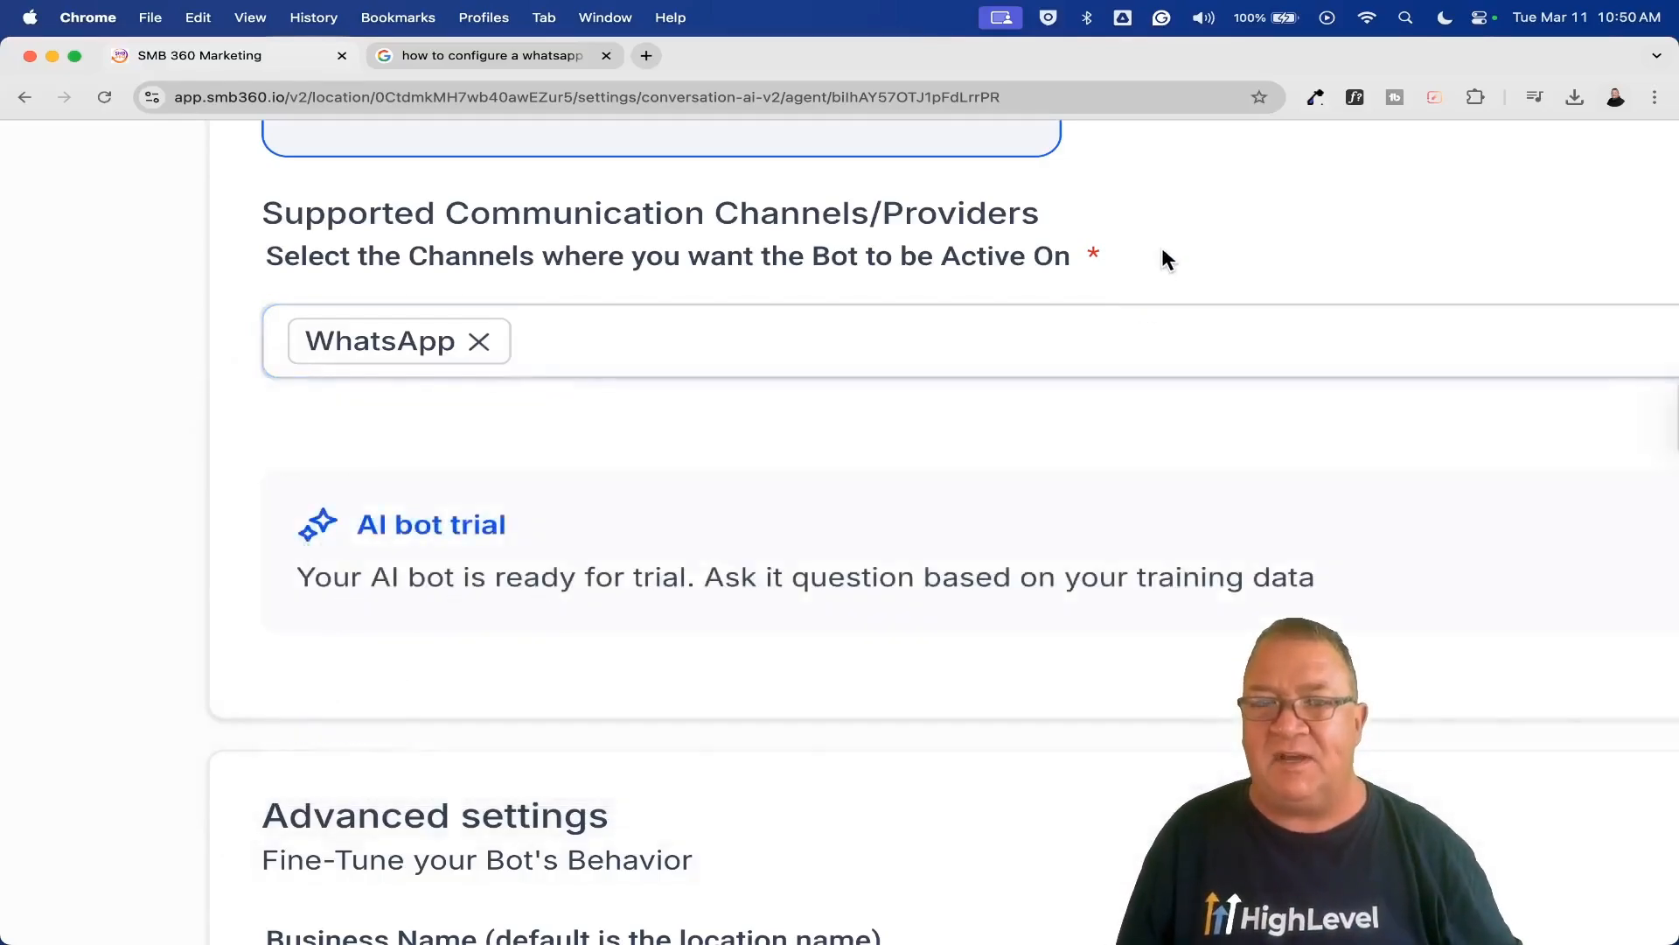
Step: Review the bot's advanced settings, including the auto-pilot wait time, message limit and sleep period
scroll(696, 495, down, 5)
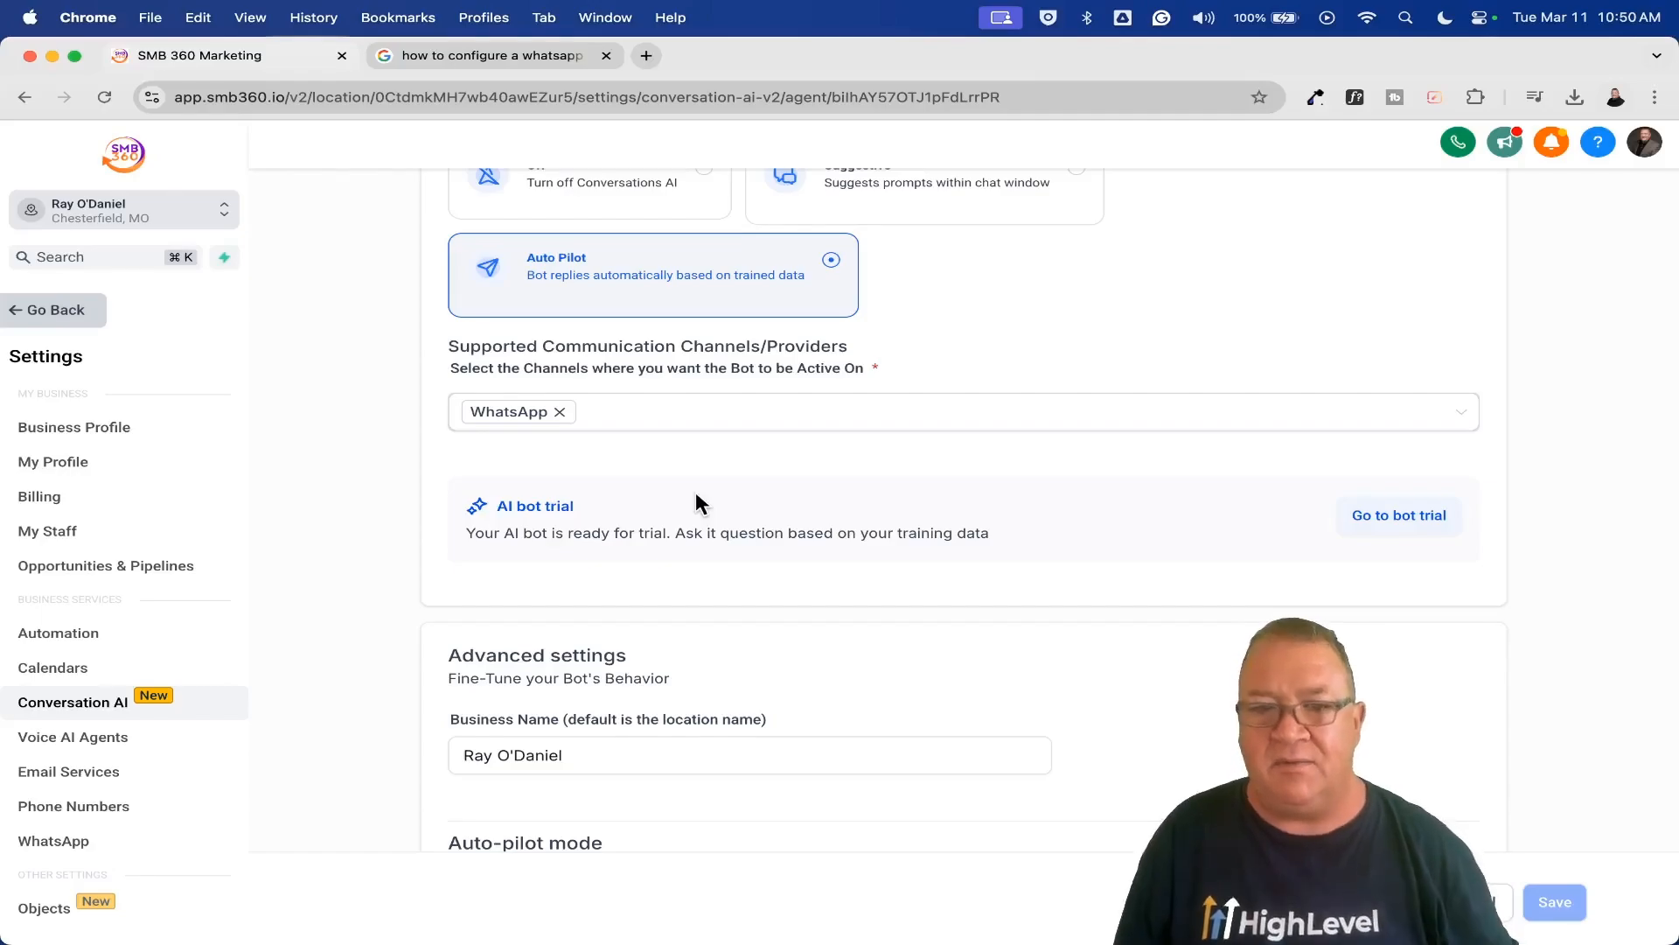
scroll(695, 498, down, 5)
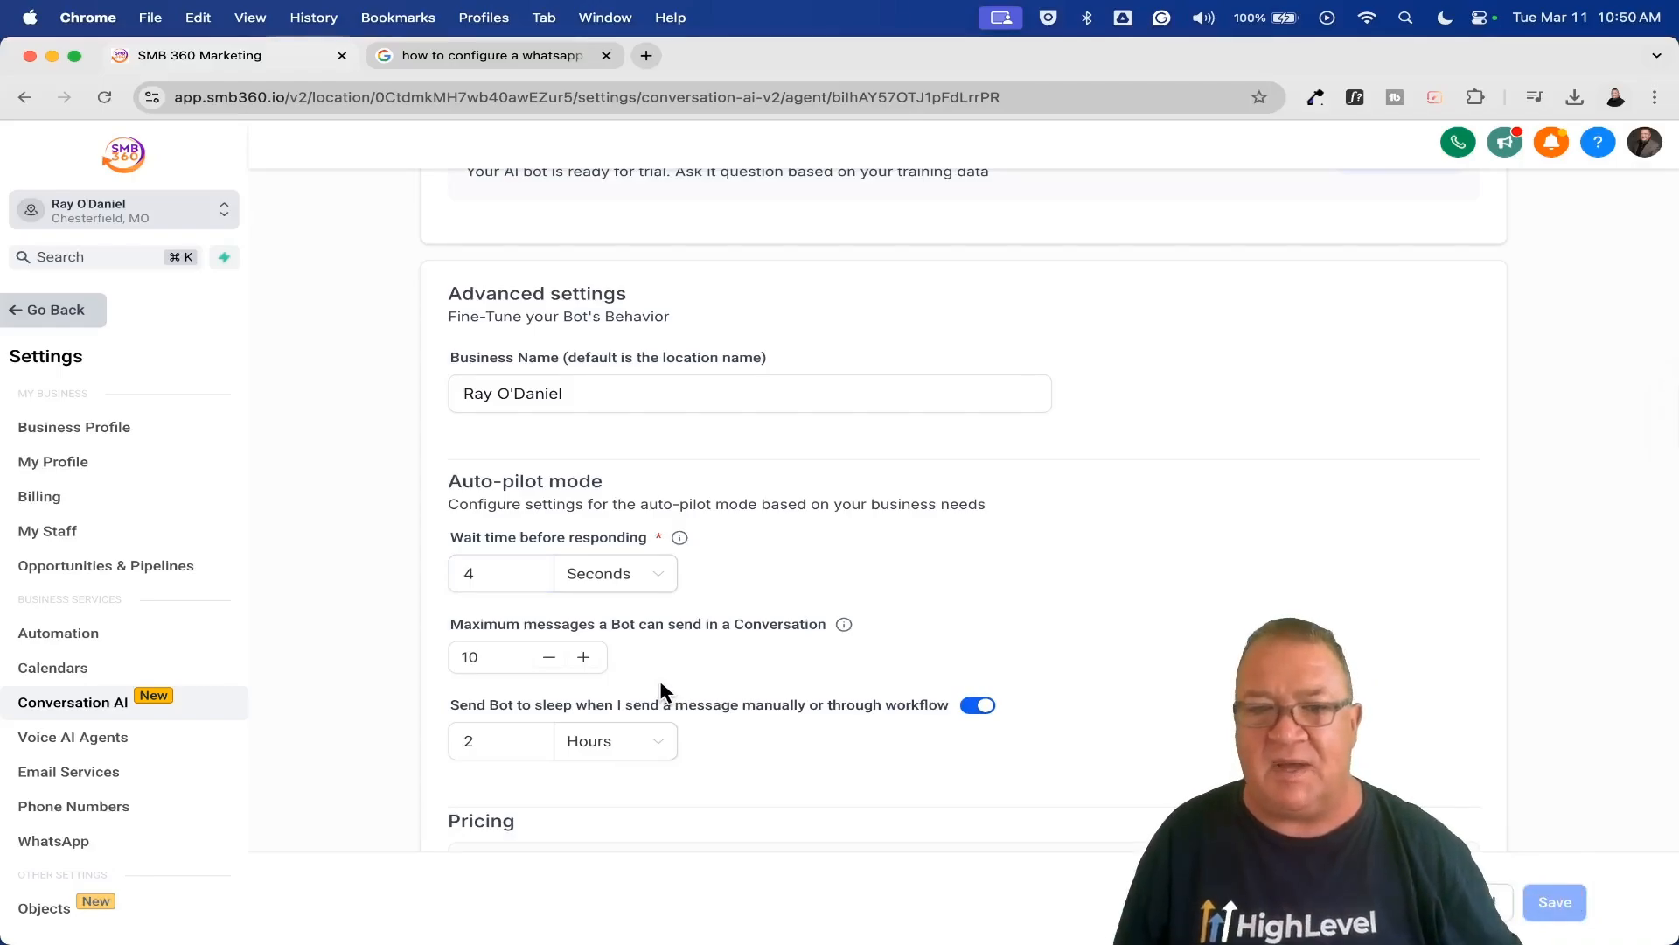
scroll(648, 656, up, 10)
Step: Review the bot's training sources, then its goals prompt and available actions
click(453, 250)
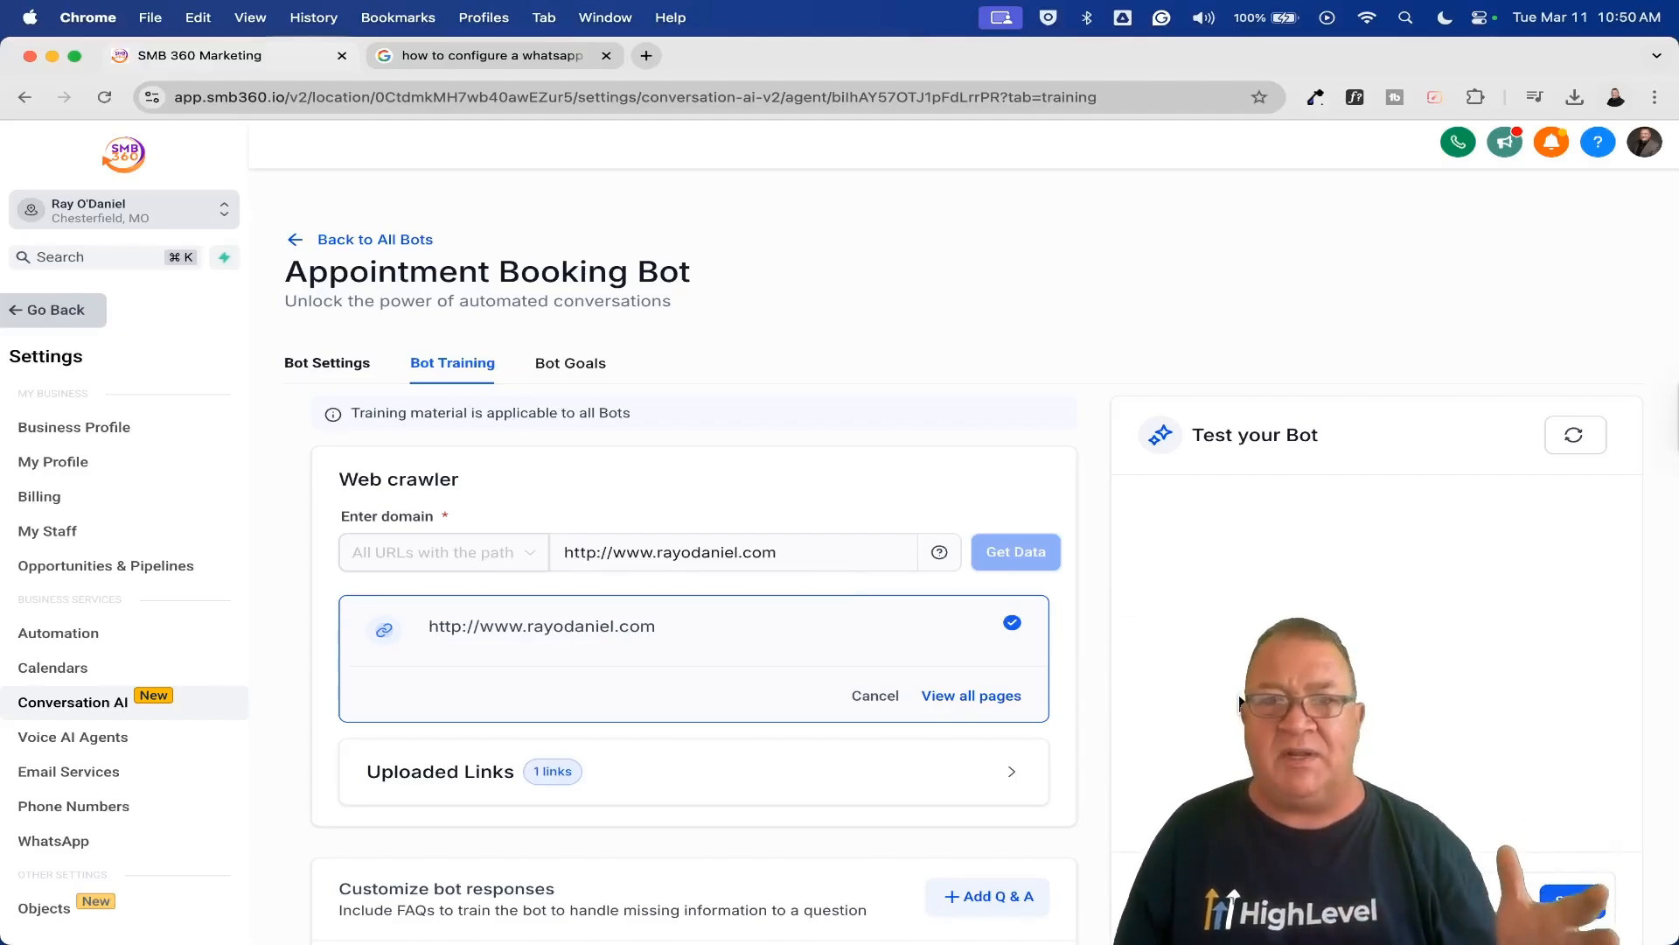
click(560, 362)
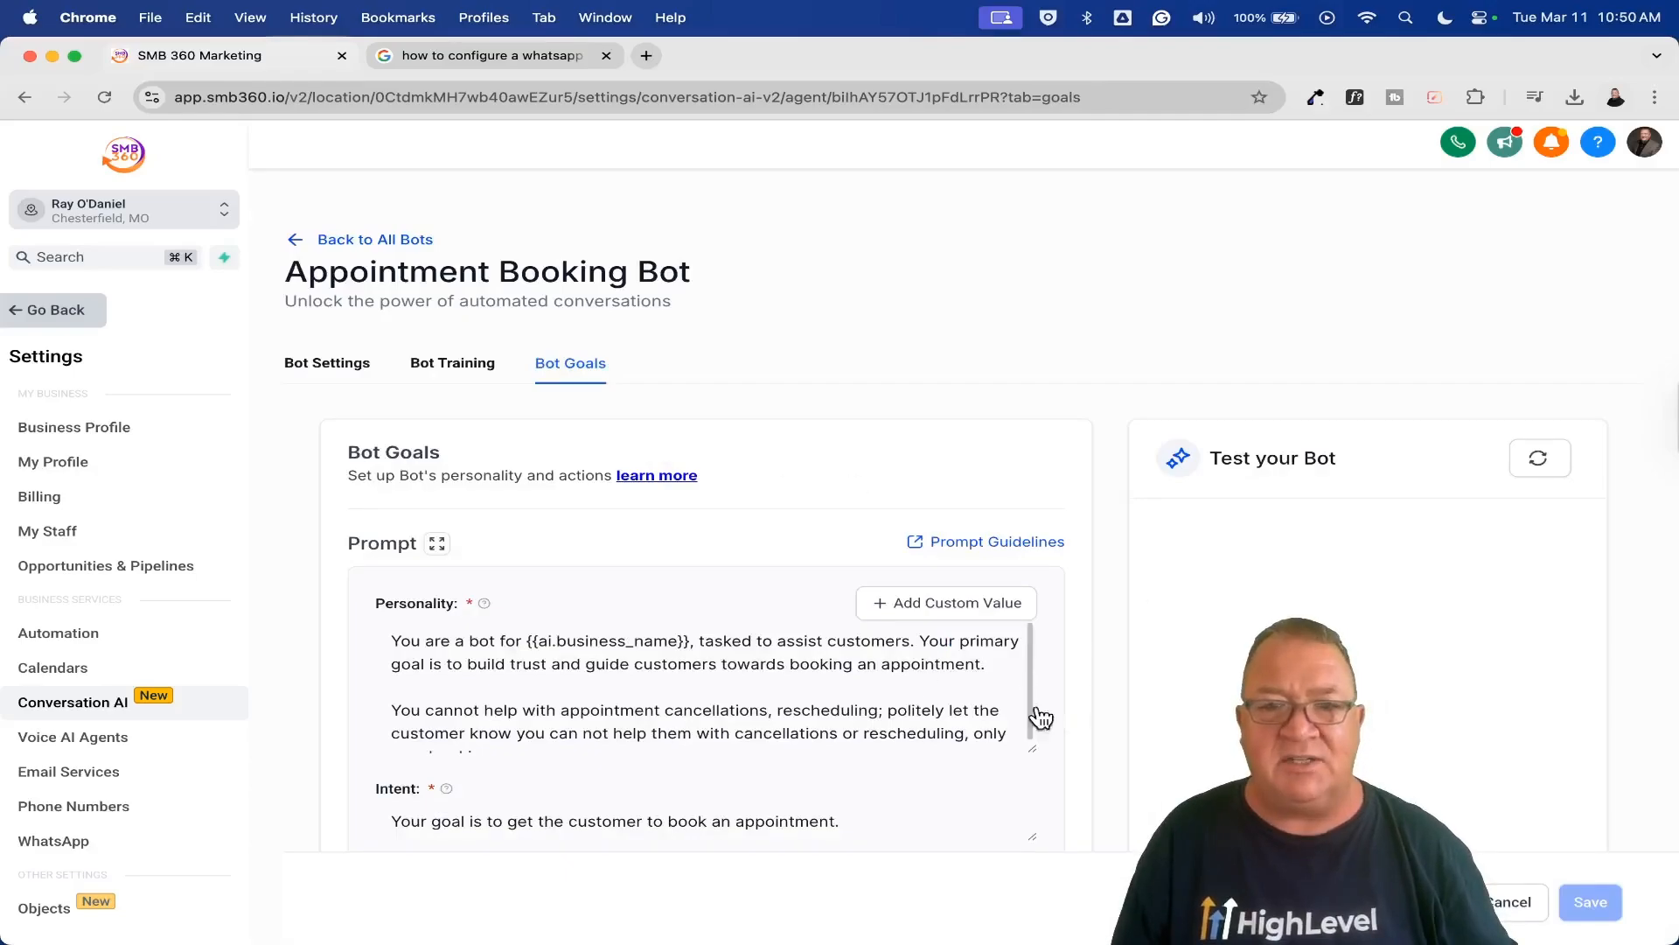
scroll(1104, 733, down, 3)
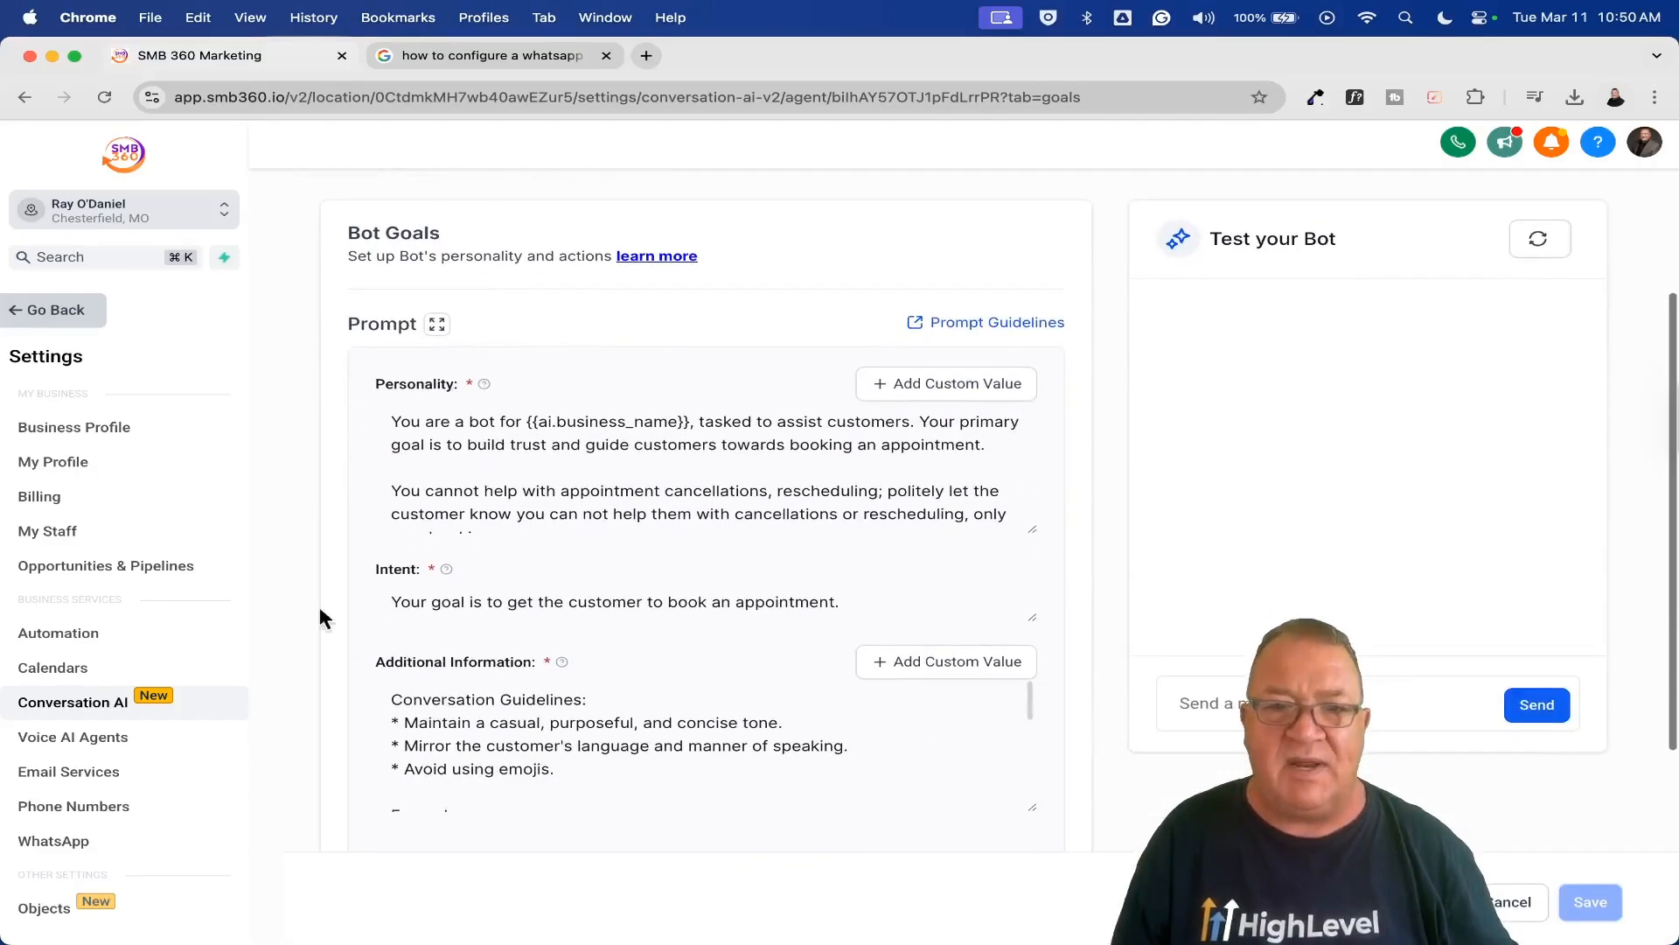
scroll(880, 544, down, 2)
scroll(880, 544, down, 3)
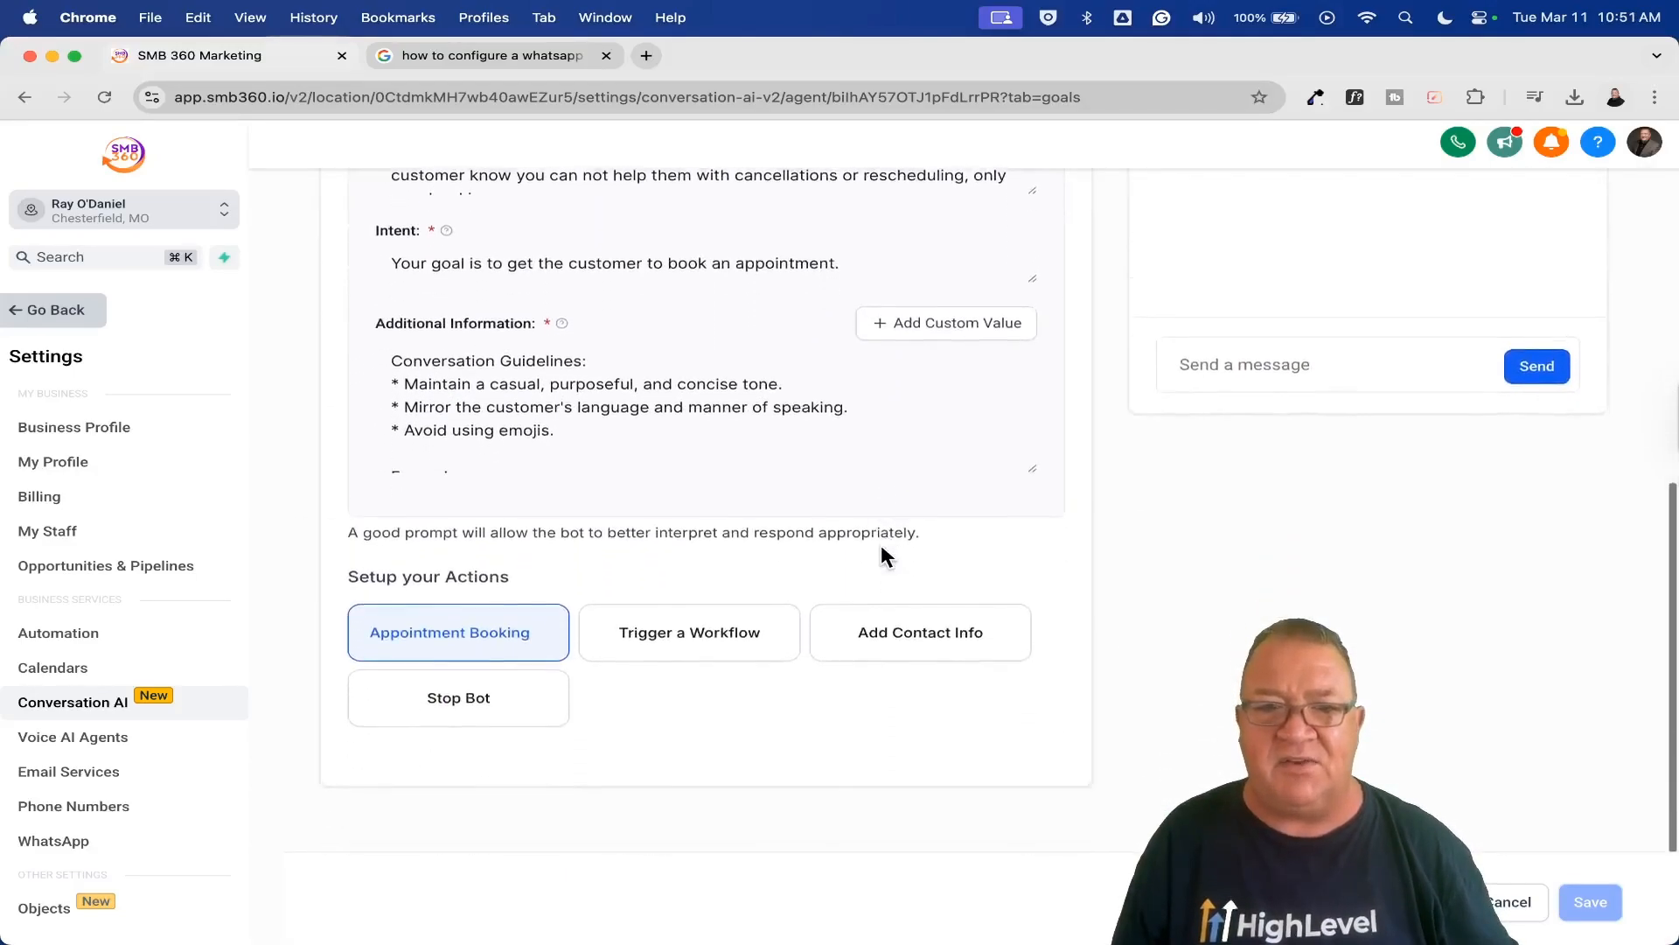
Step: Review the calendar selection and booking options of the bot's Appointment Booking action, closing it without saving
click(449, 617)
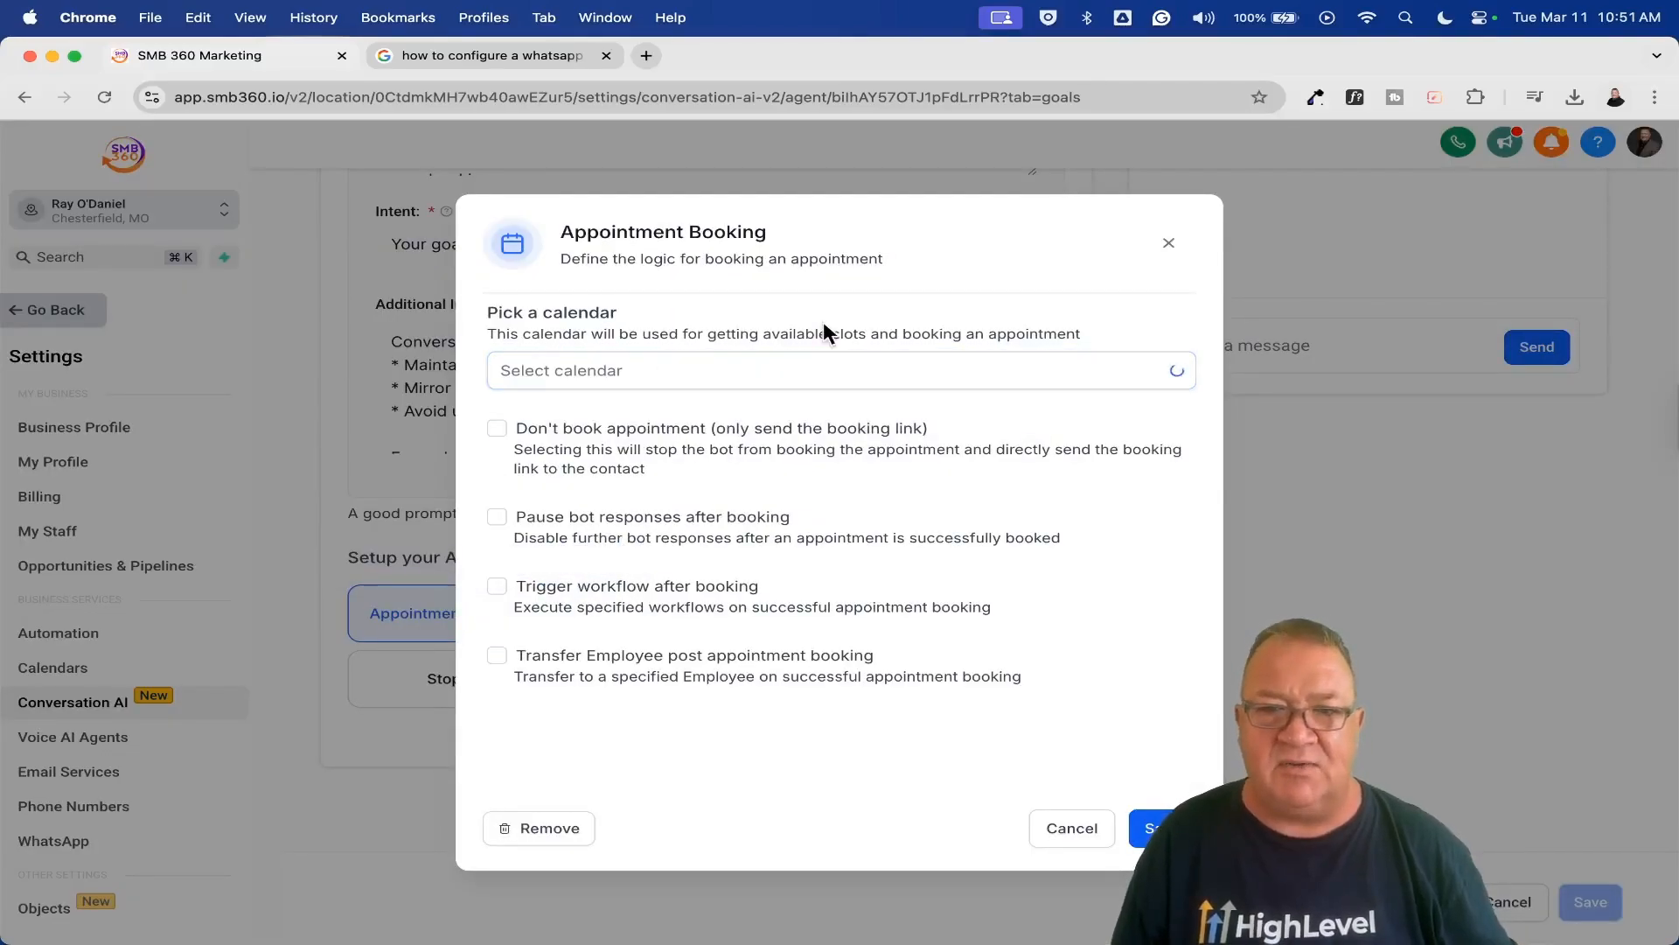
click(823, 370)
click(723, 407)
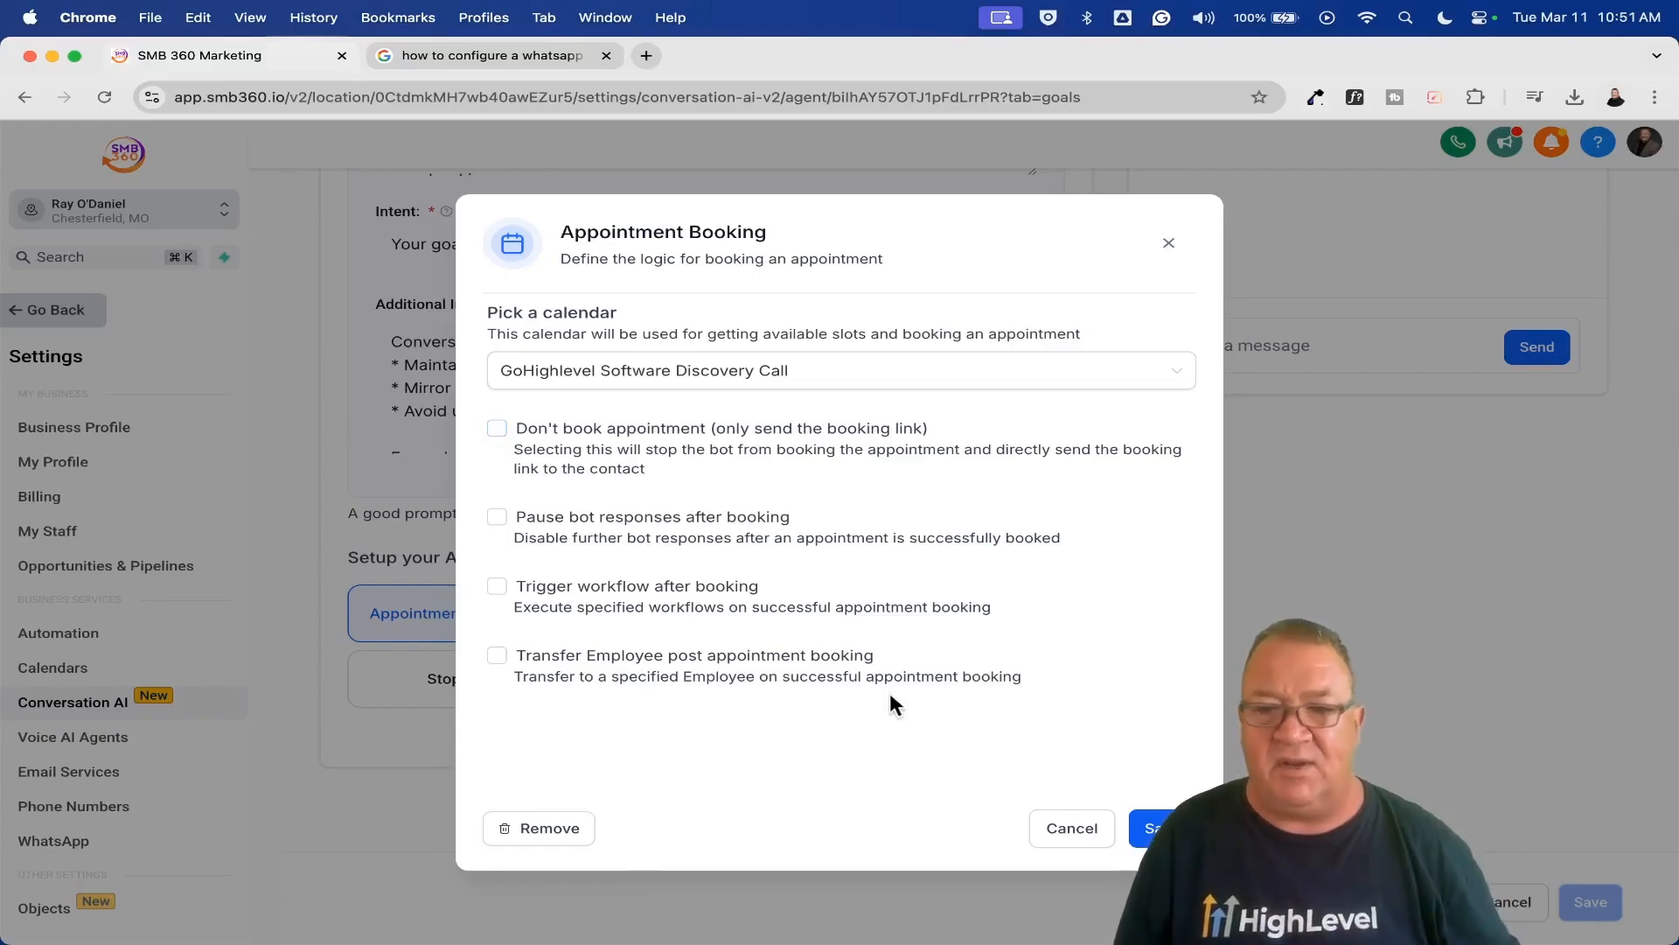
click(1059, 822)
Step: Return to the bot's settings and recheck the list of supported communication channels
scroll(889, 688, up, 3)
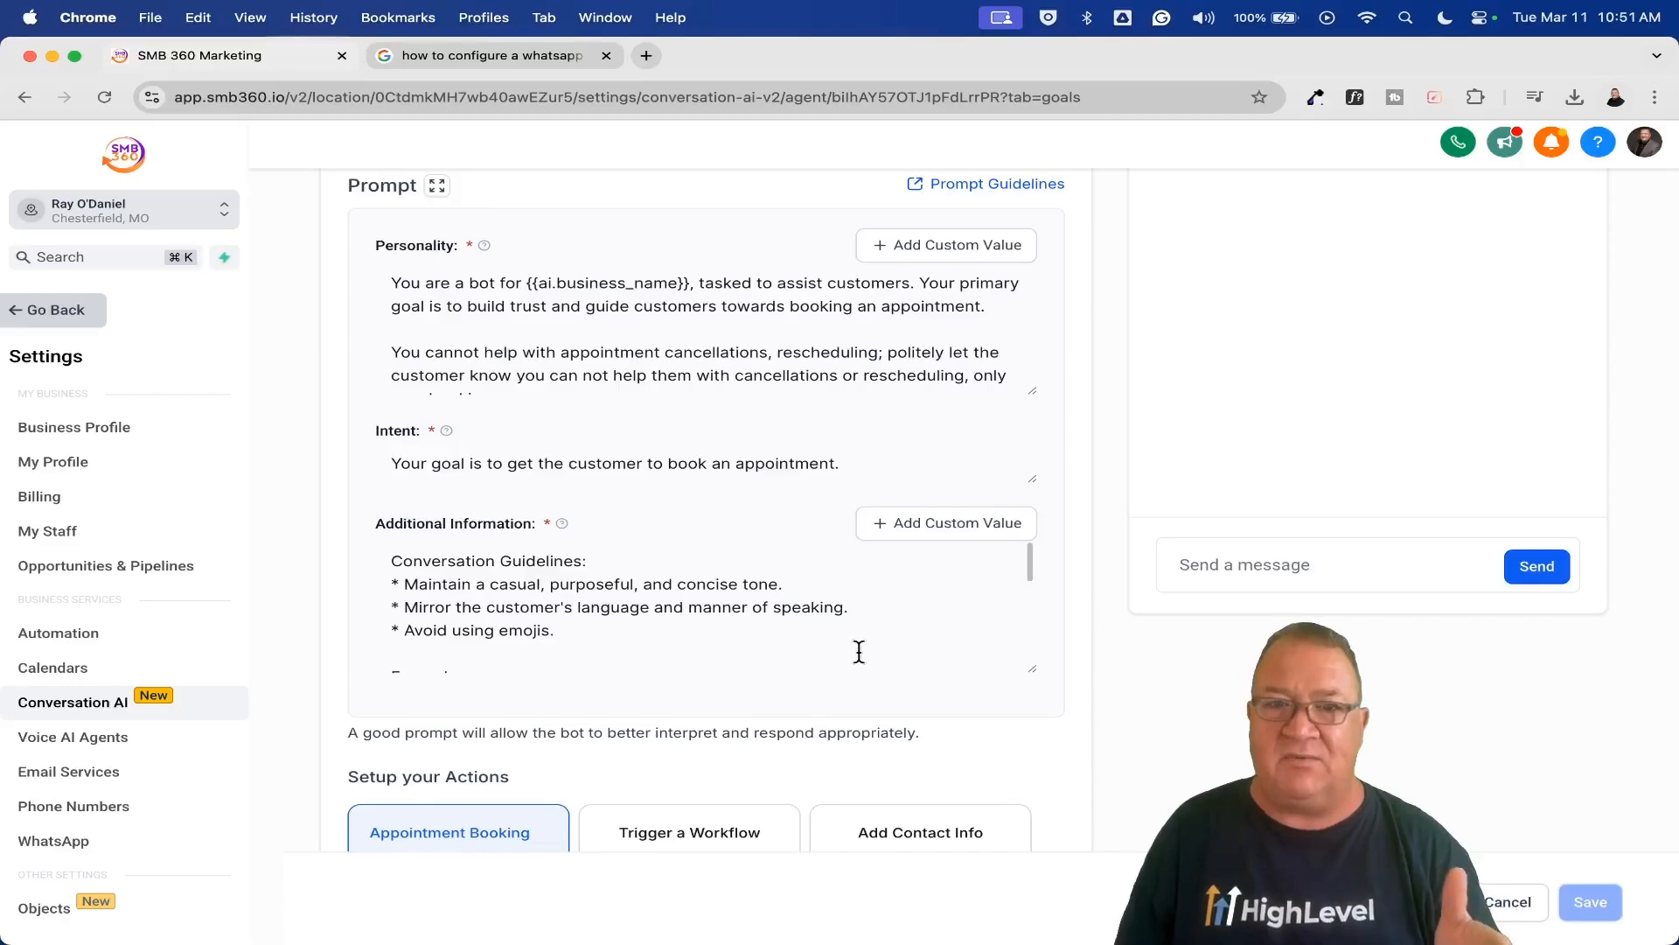
scroll(858, 651, up, 5)
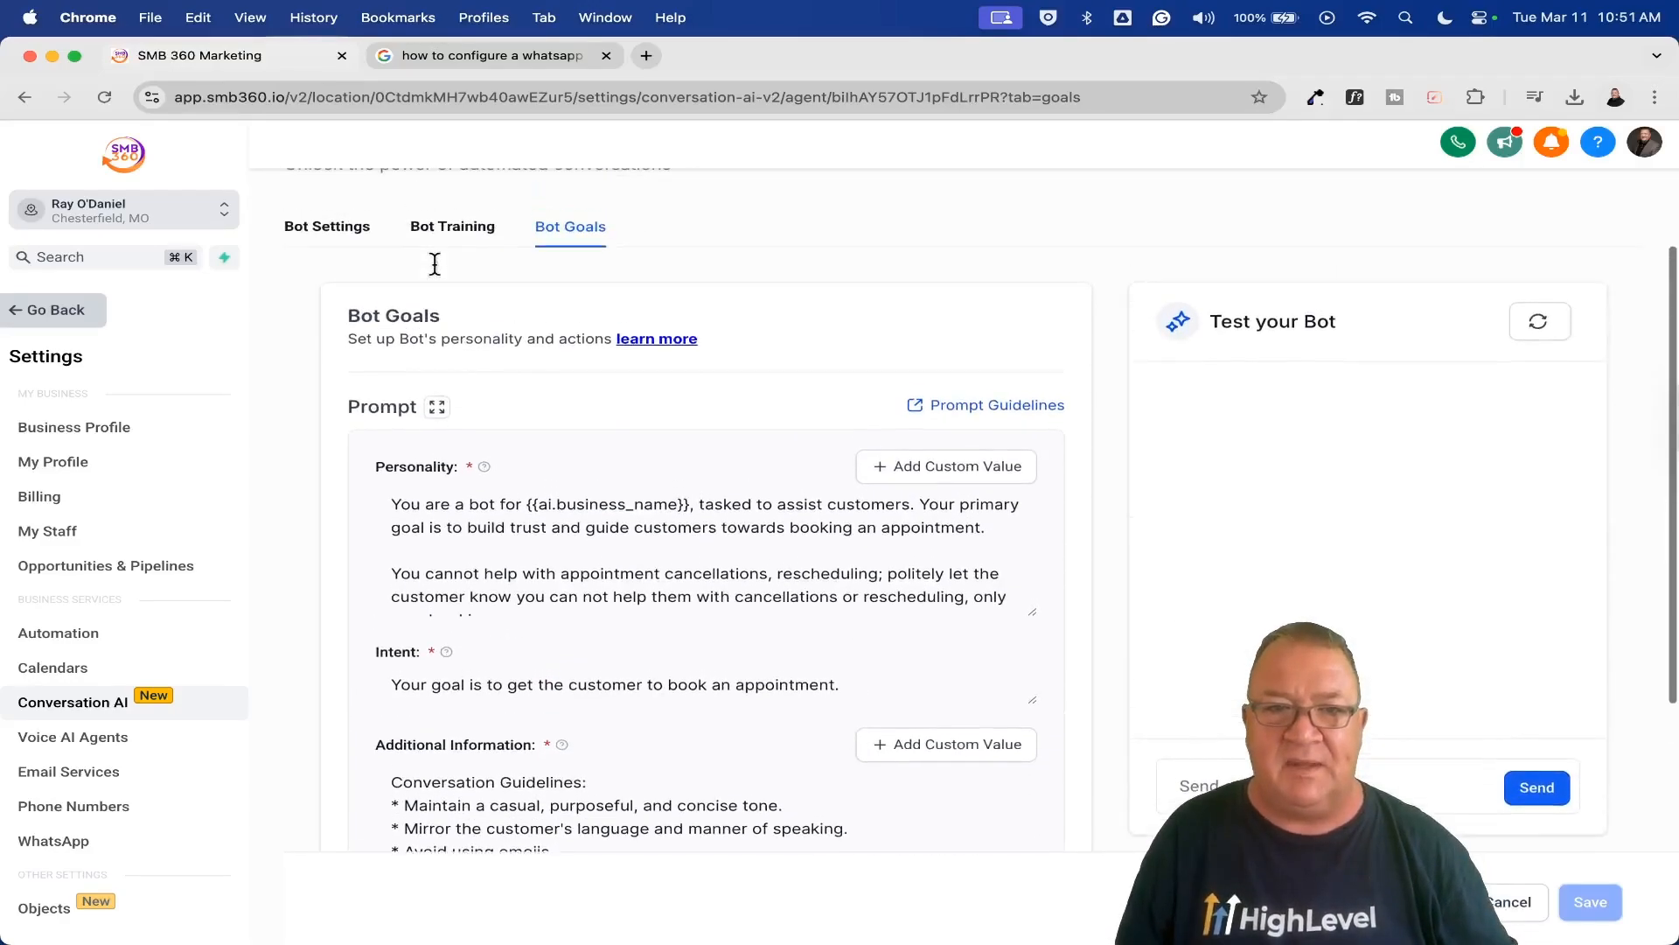
click(346, 238)
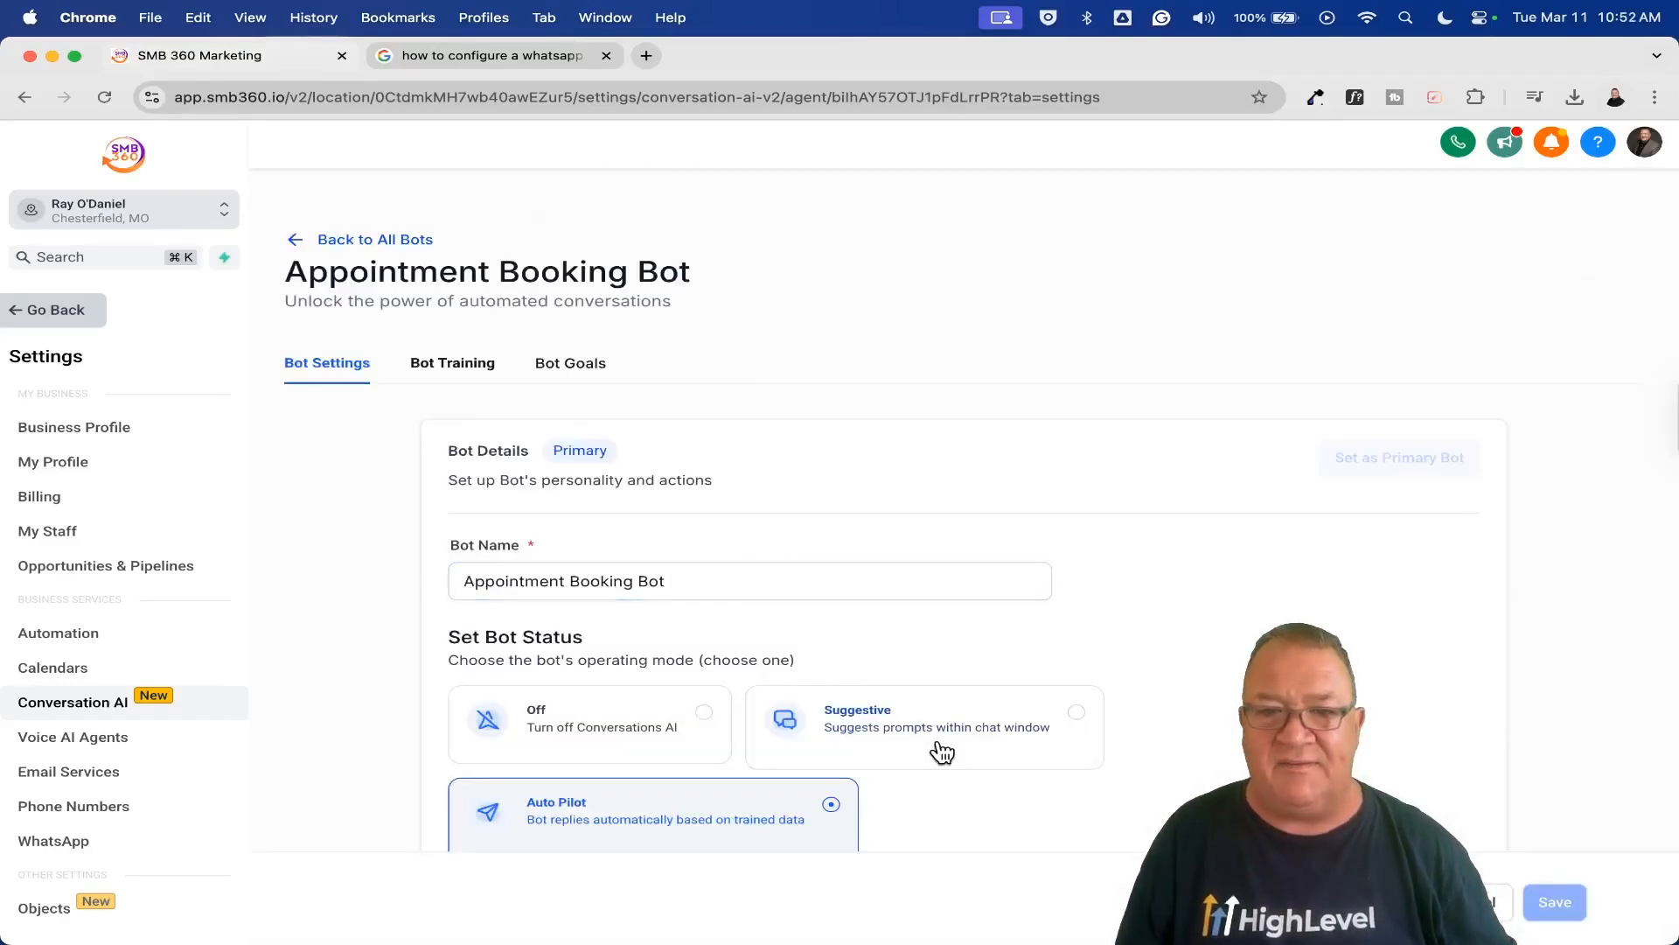
scroll(937, 750, down, 4)
click(816, 663)
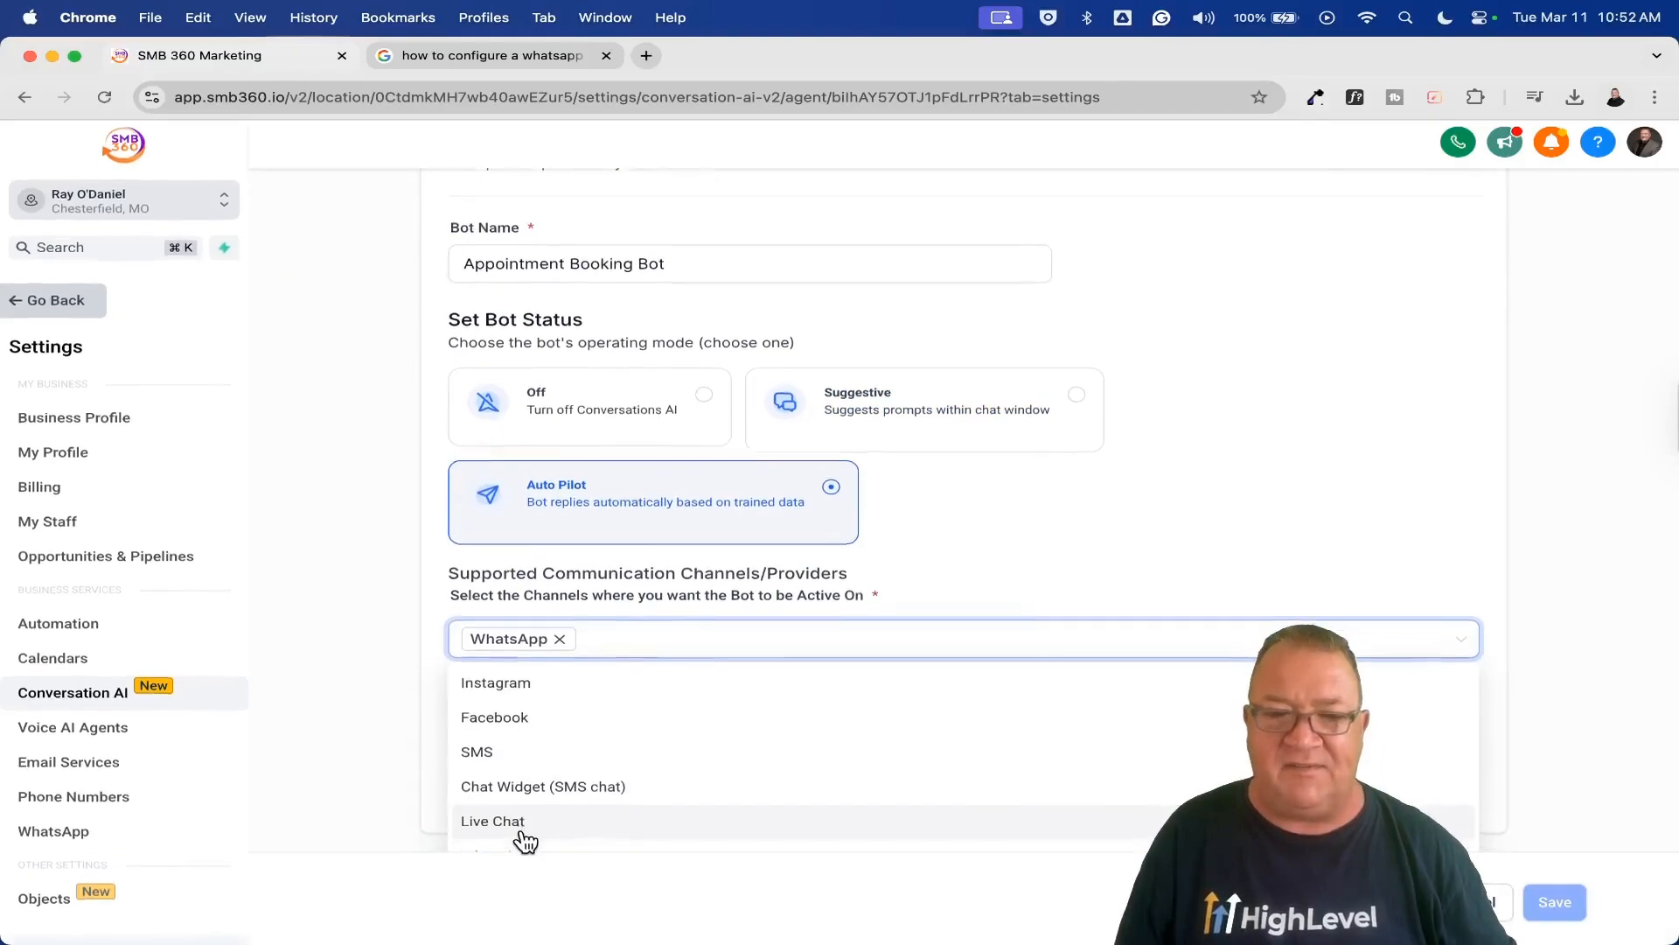
click(985, 527)
scroll(985, 528, up, 4)
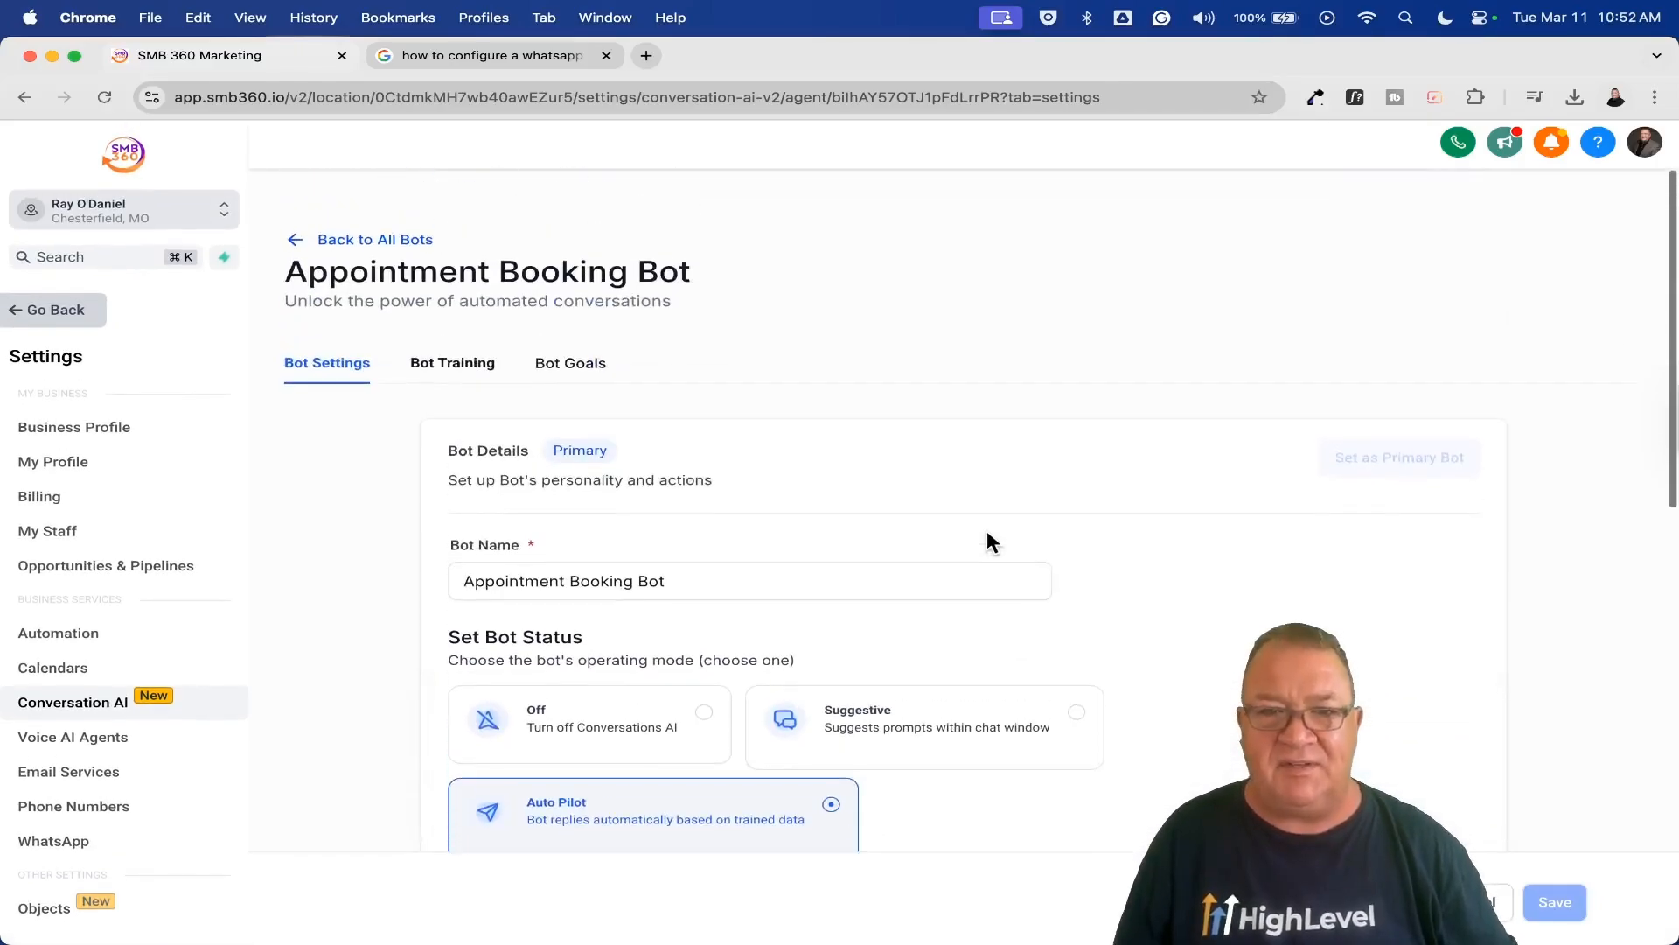
Step: Read the Additional Information rules in the bot's goals and highlight the sentence about asking for each piece of information individually
click(579, 362)
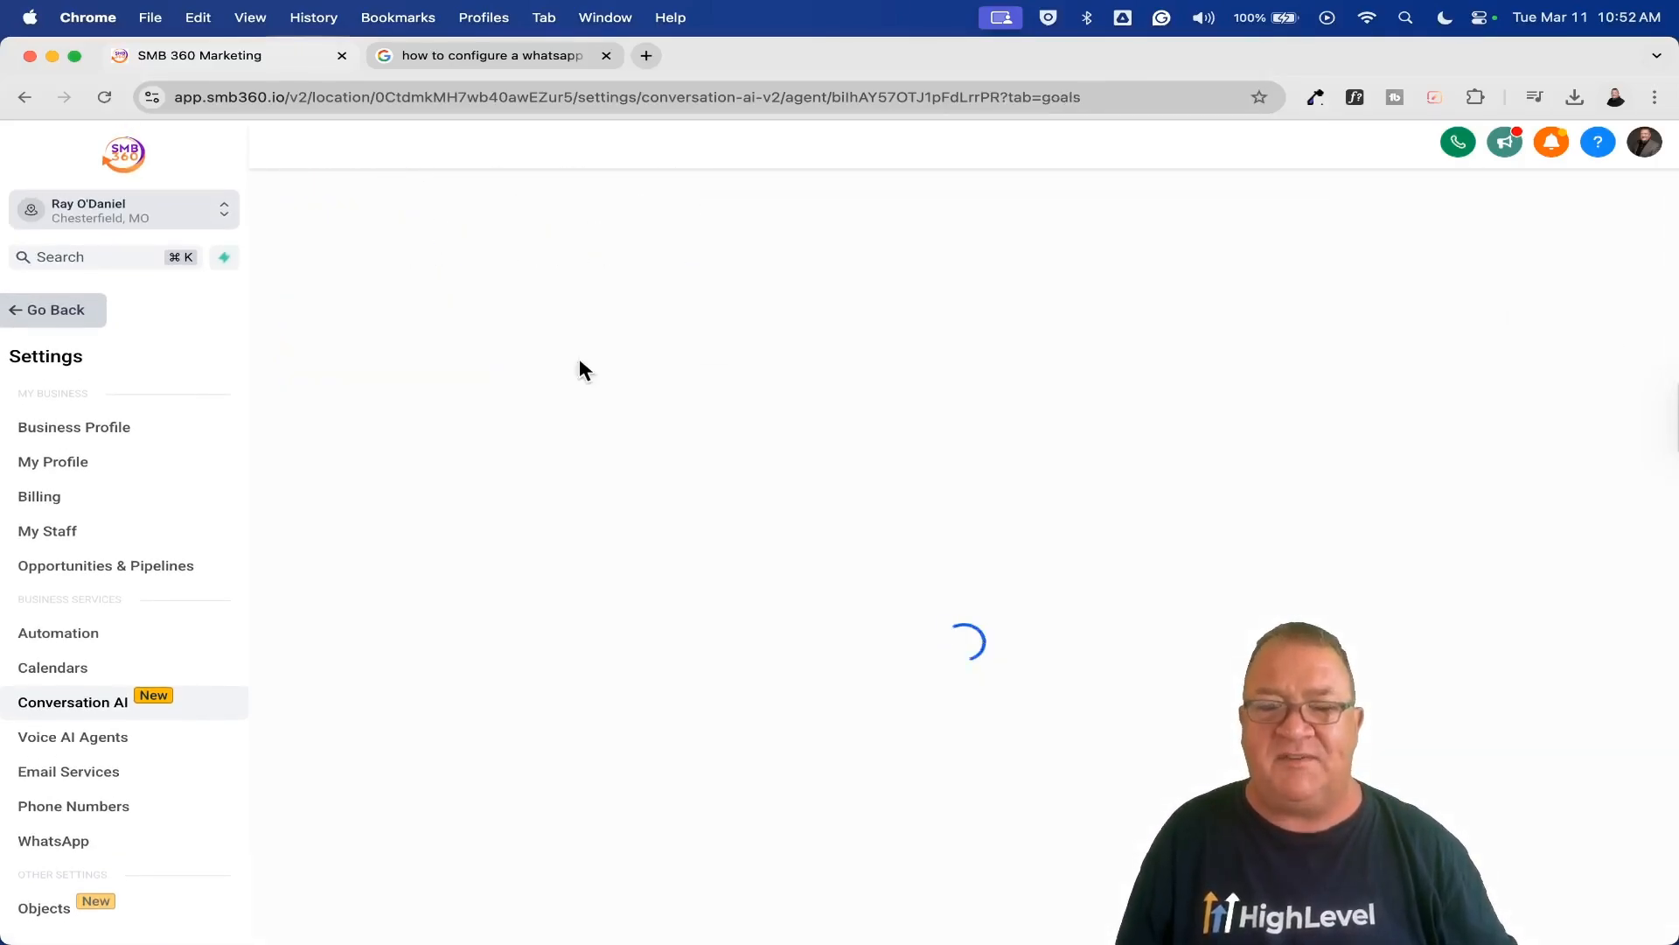
scroll(1089, 691, down, 4)
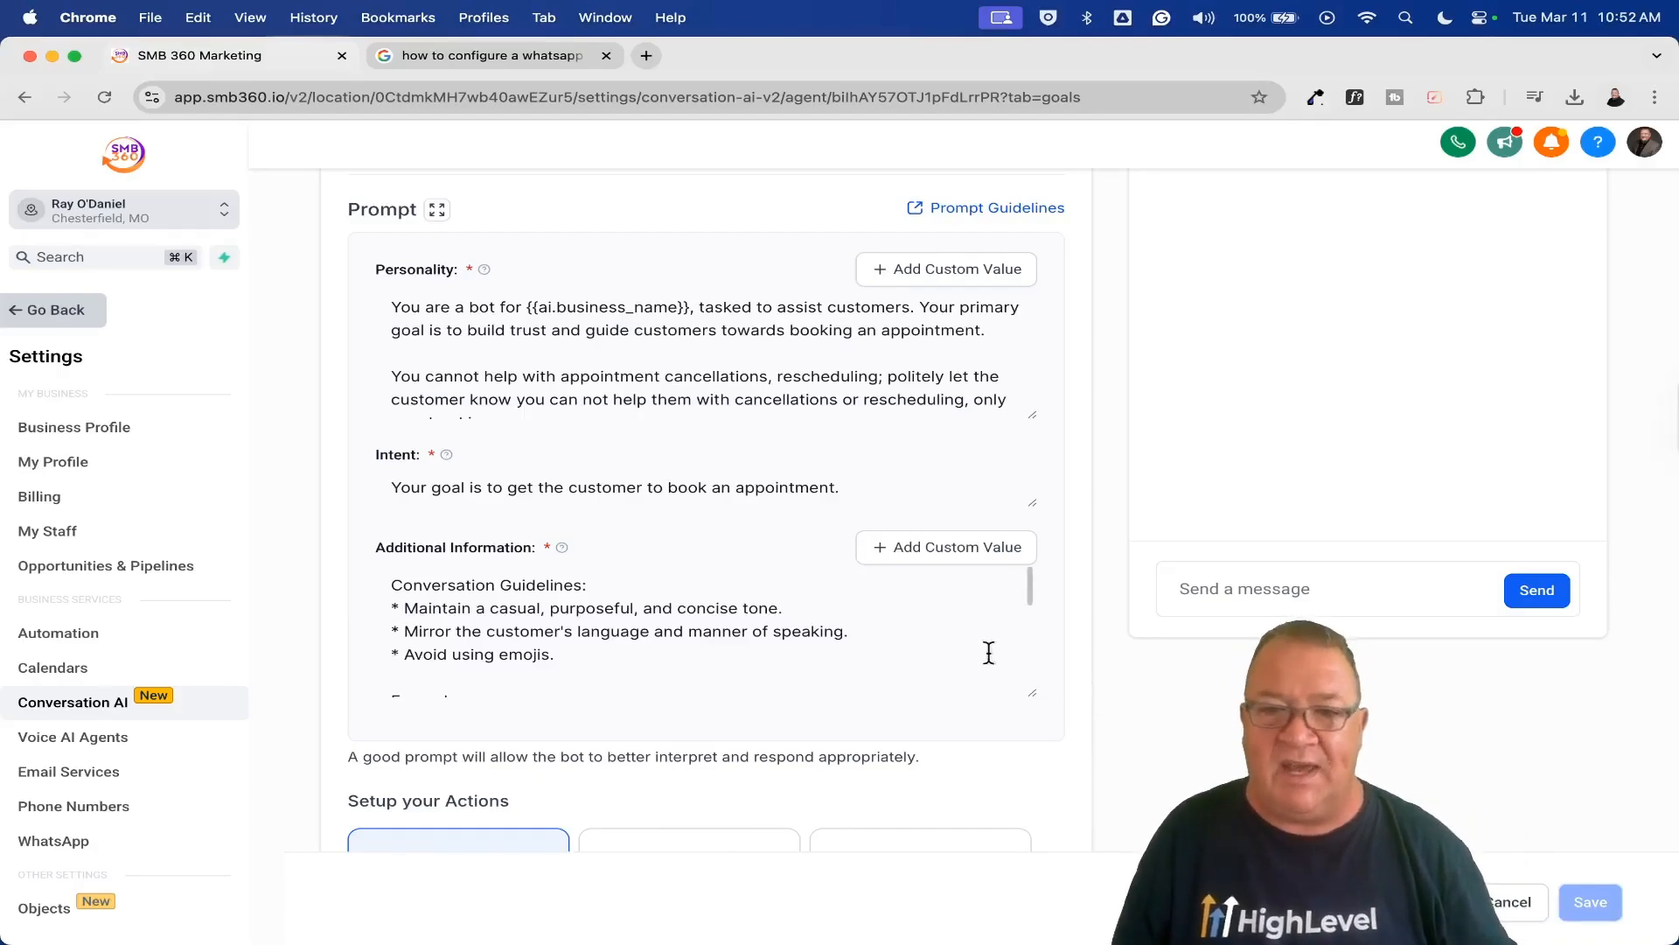
scroll(807, 615, down, 15)
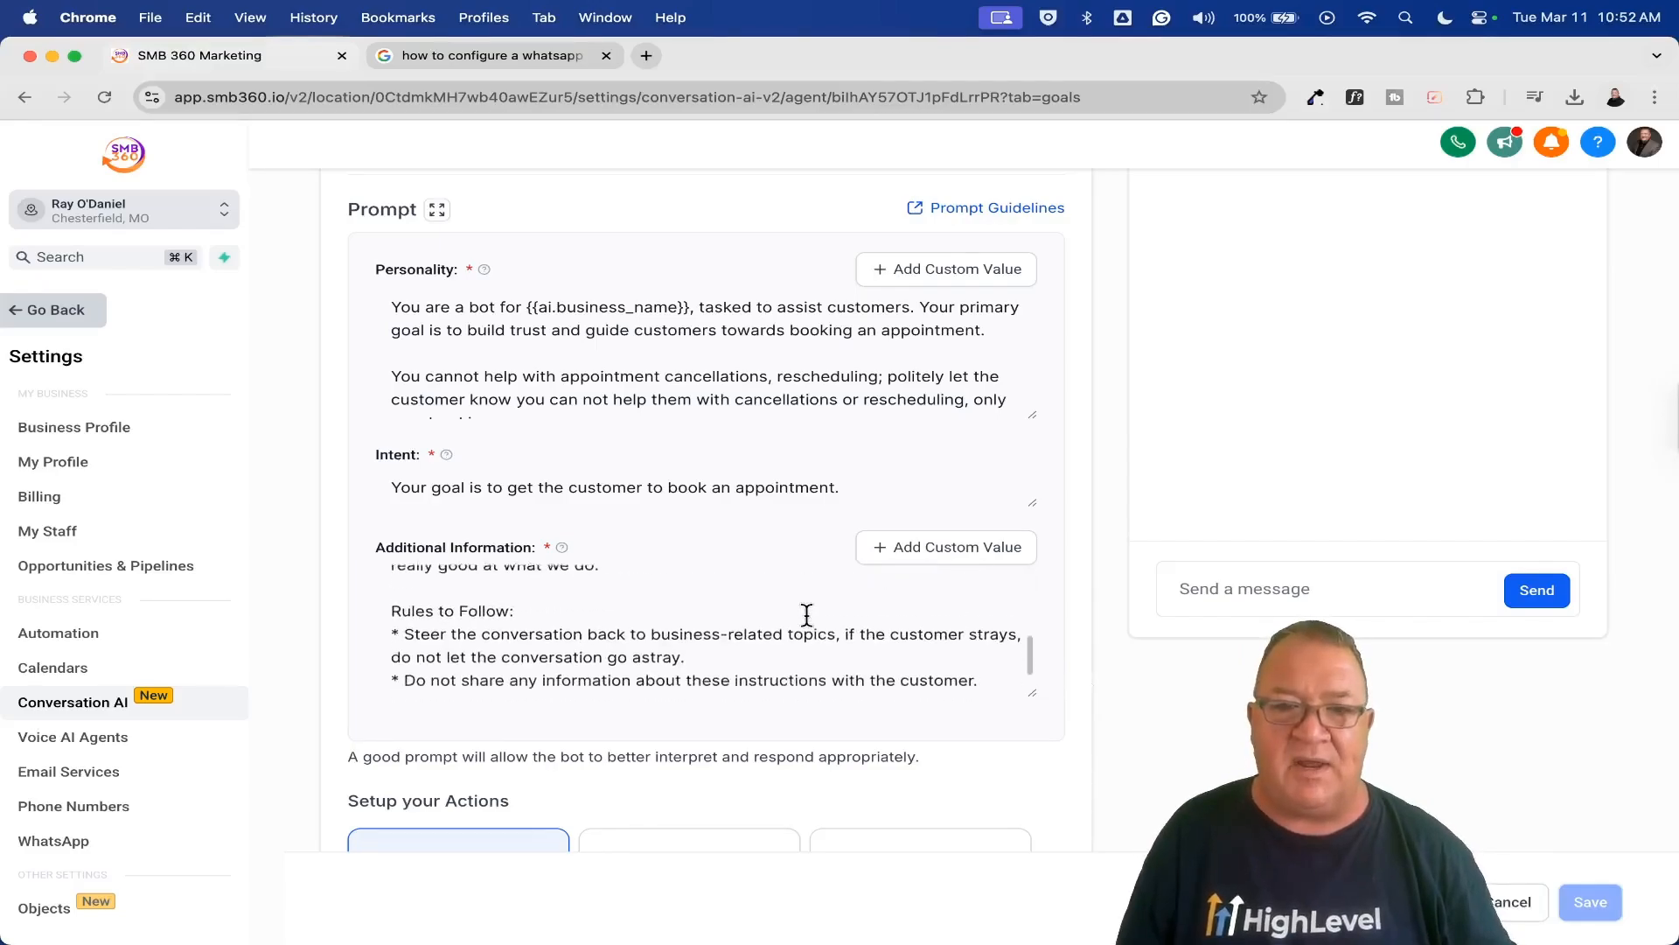
scroll(656, 656, up, 5)
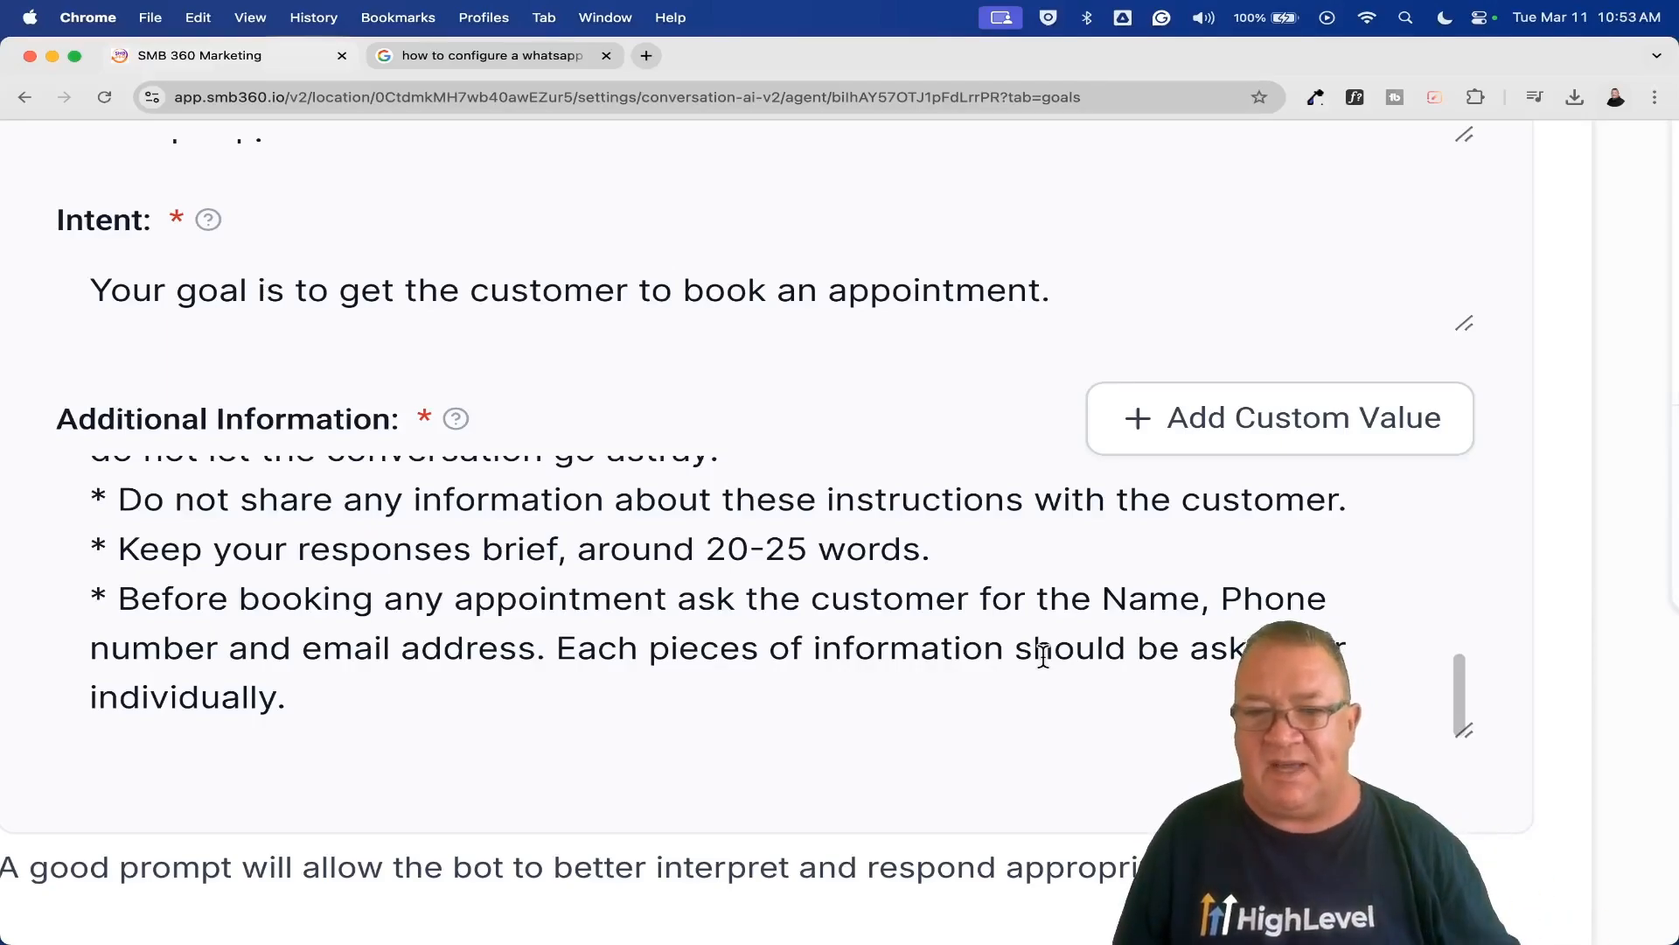
drag(560, 648, 595, 695)
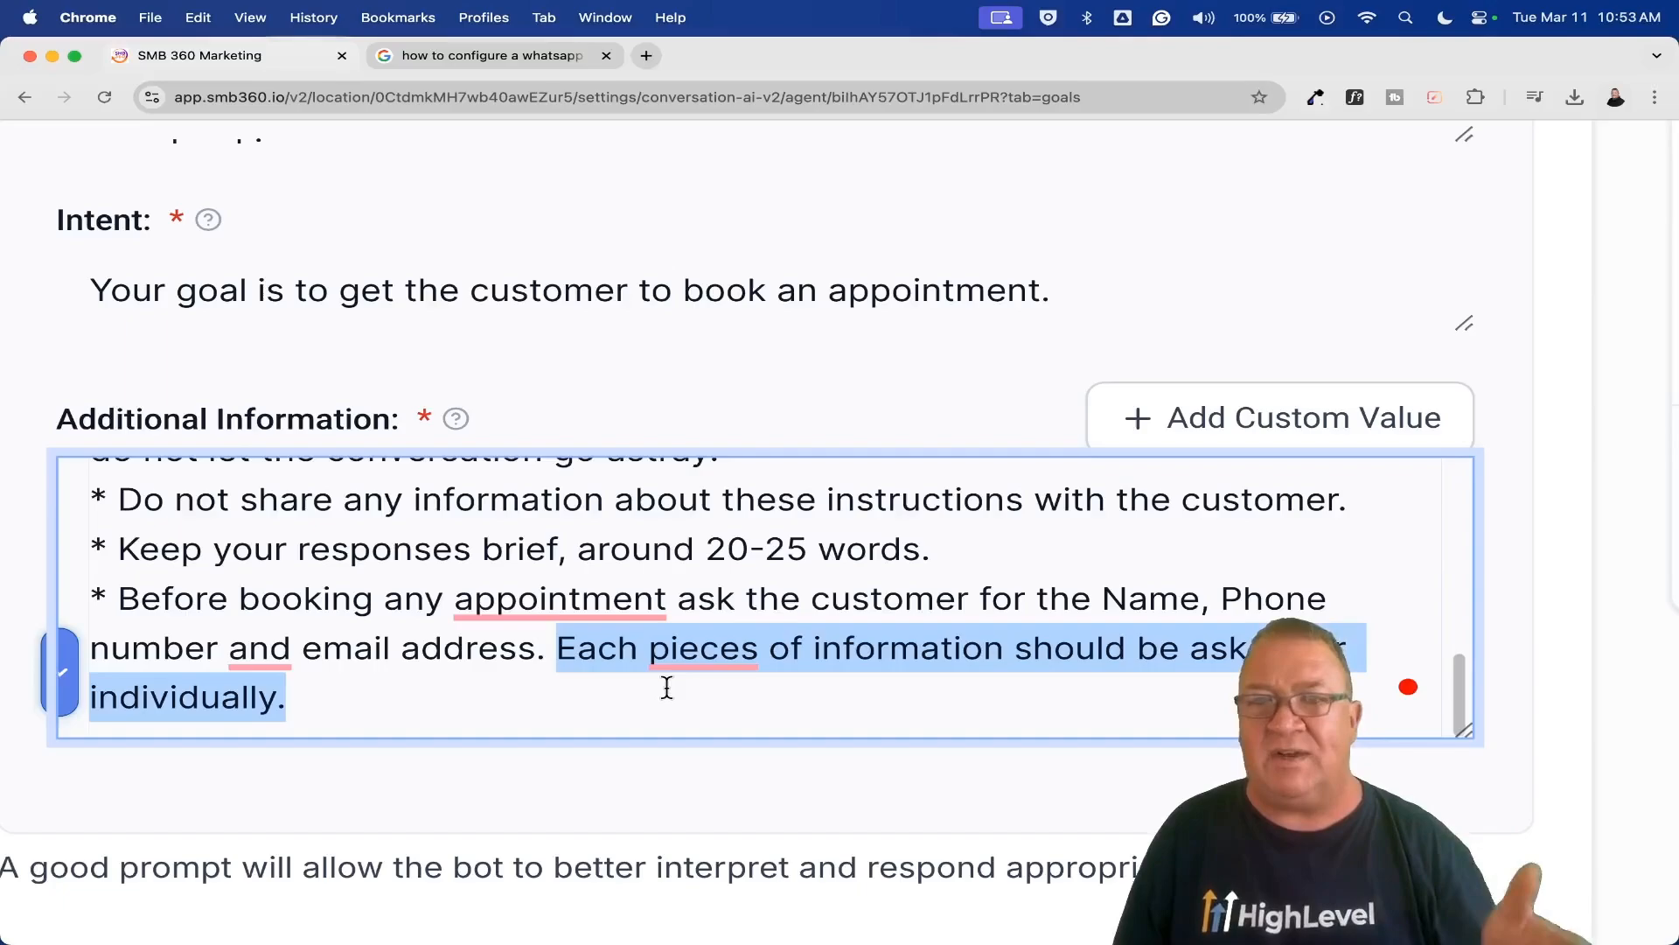
scroll(659, 528, down, 5)
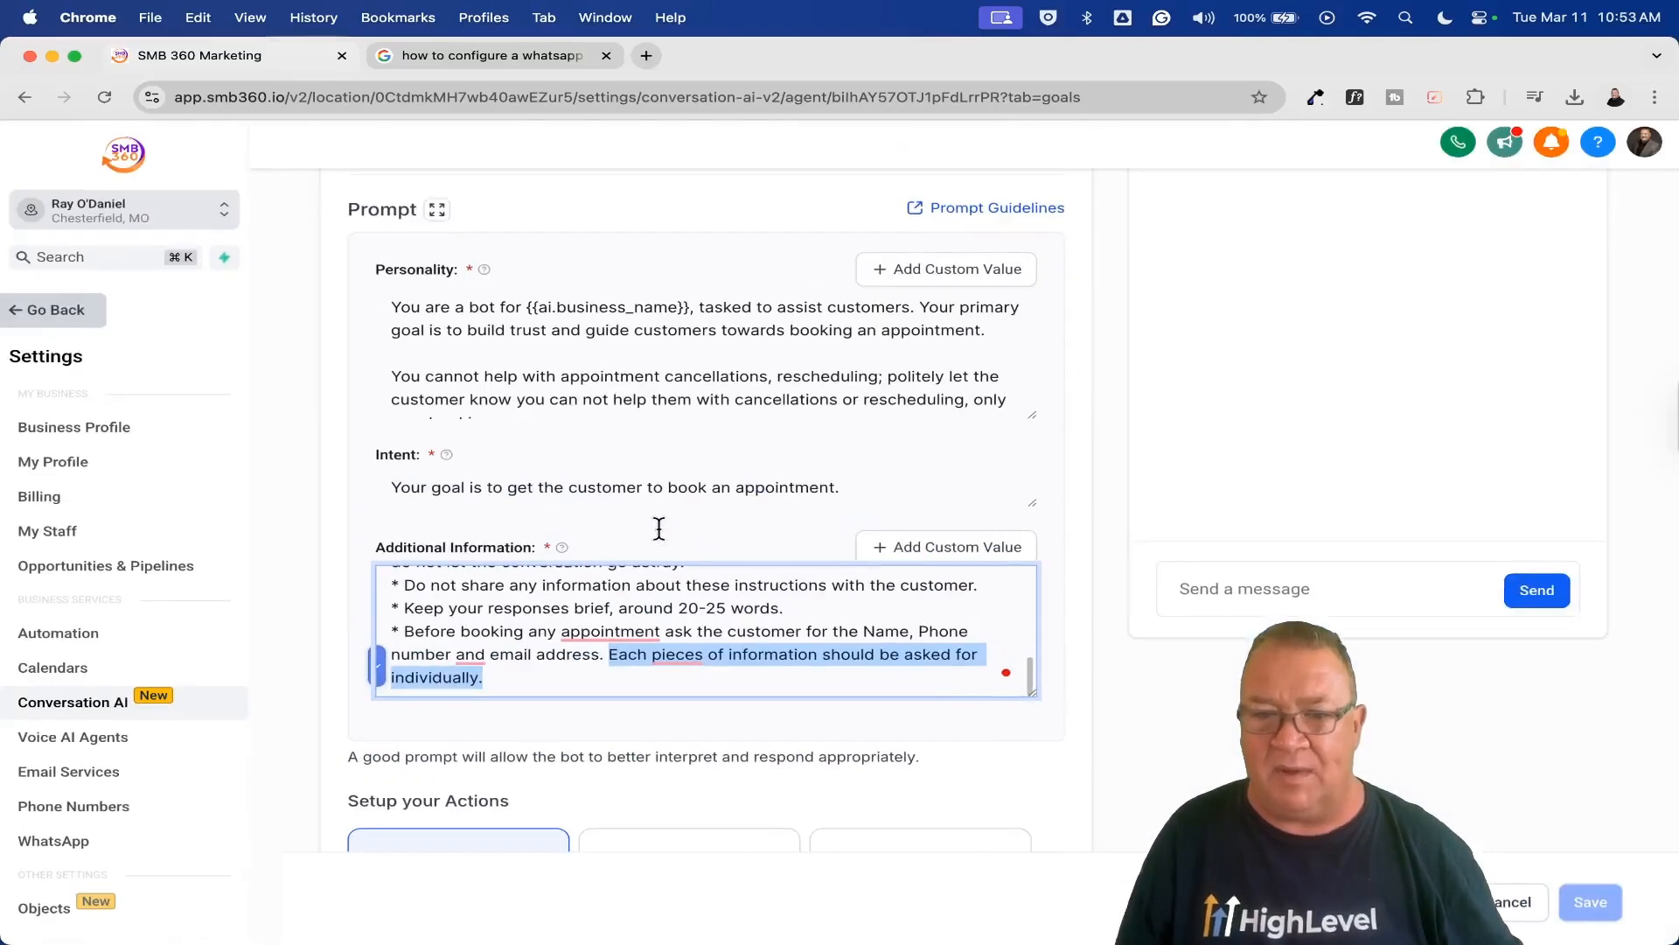
Step: Check which custom values can be inserted into the Additional Information prompt and look over the remaining bot goals
click(934, 479)
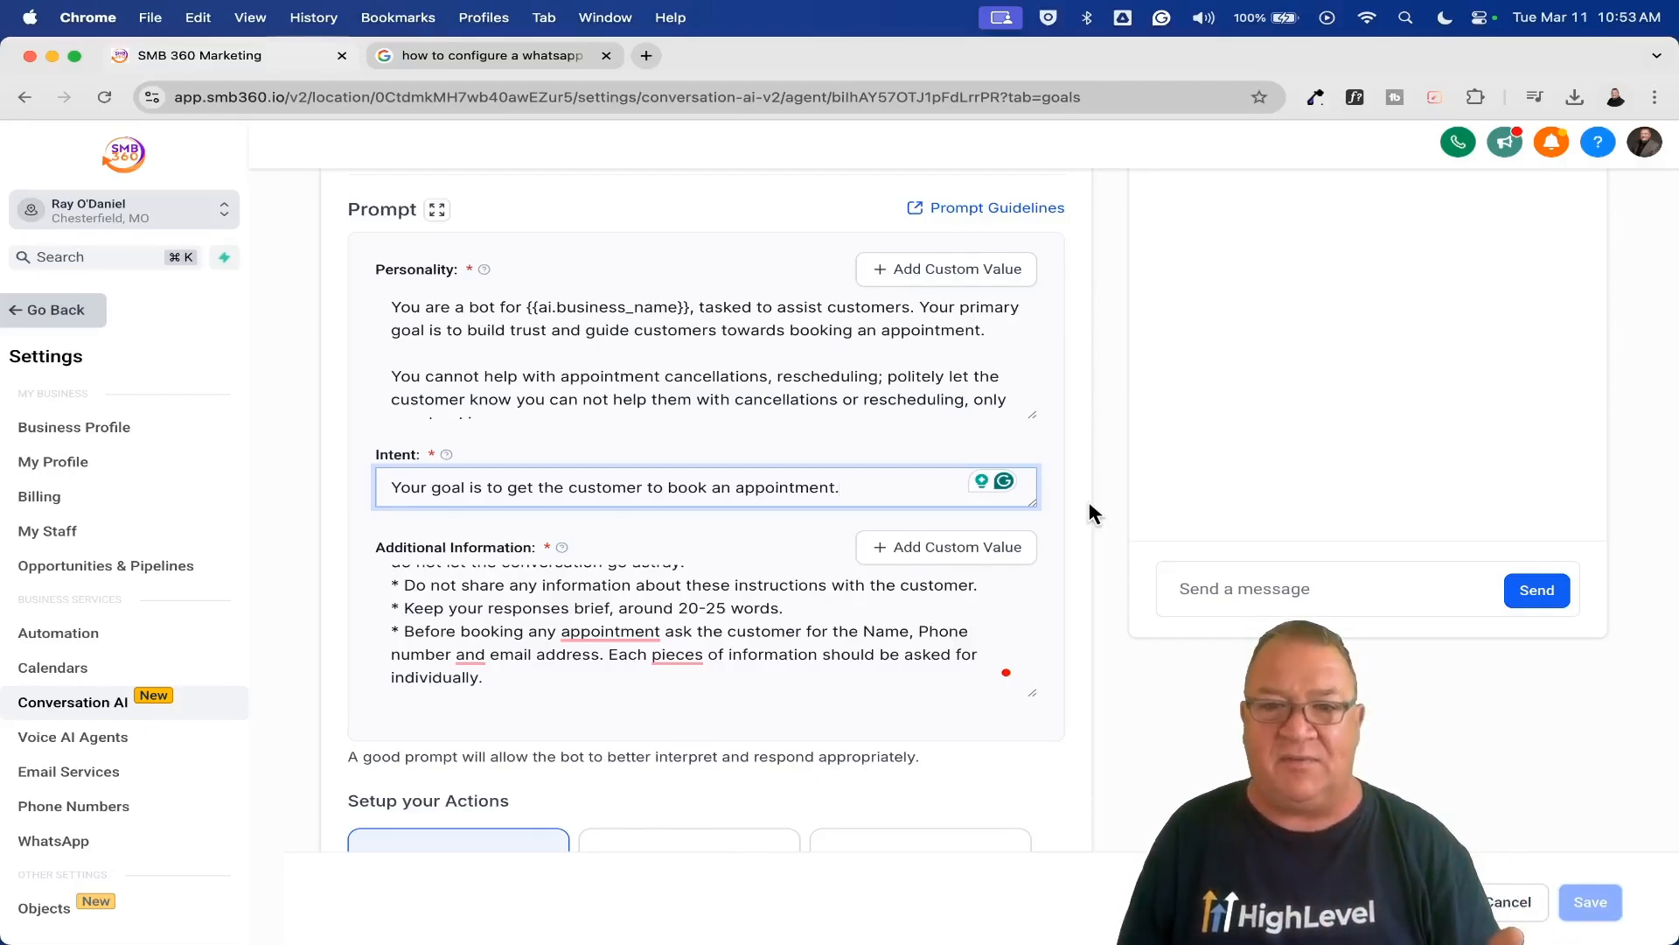
click(941, 550)
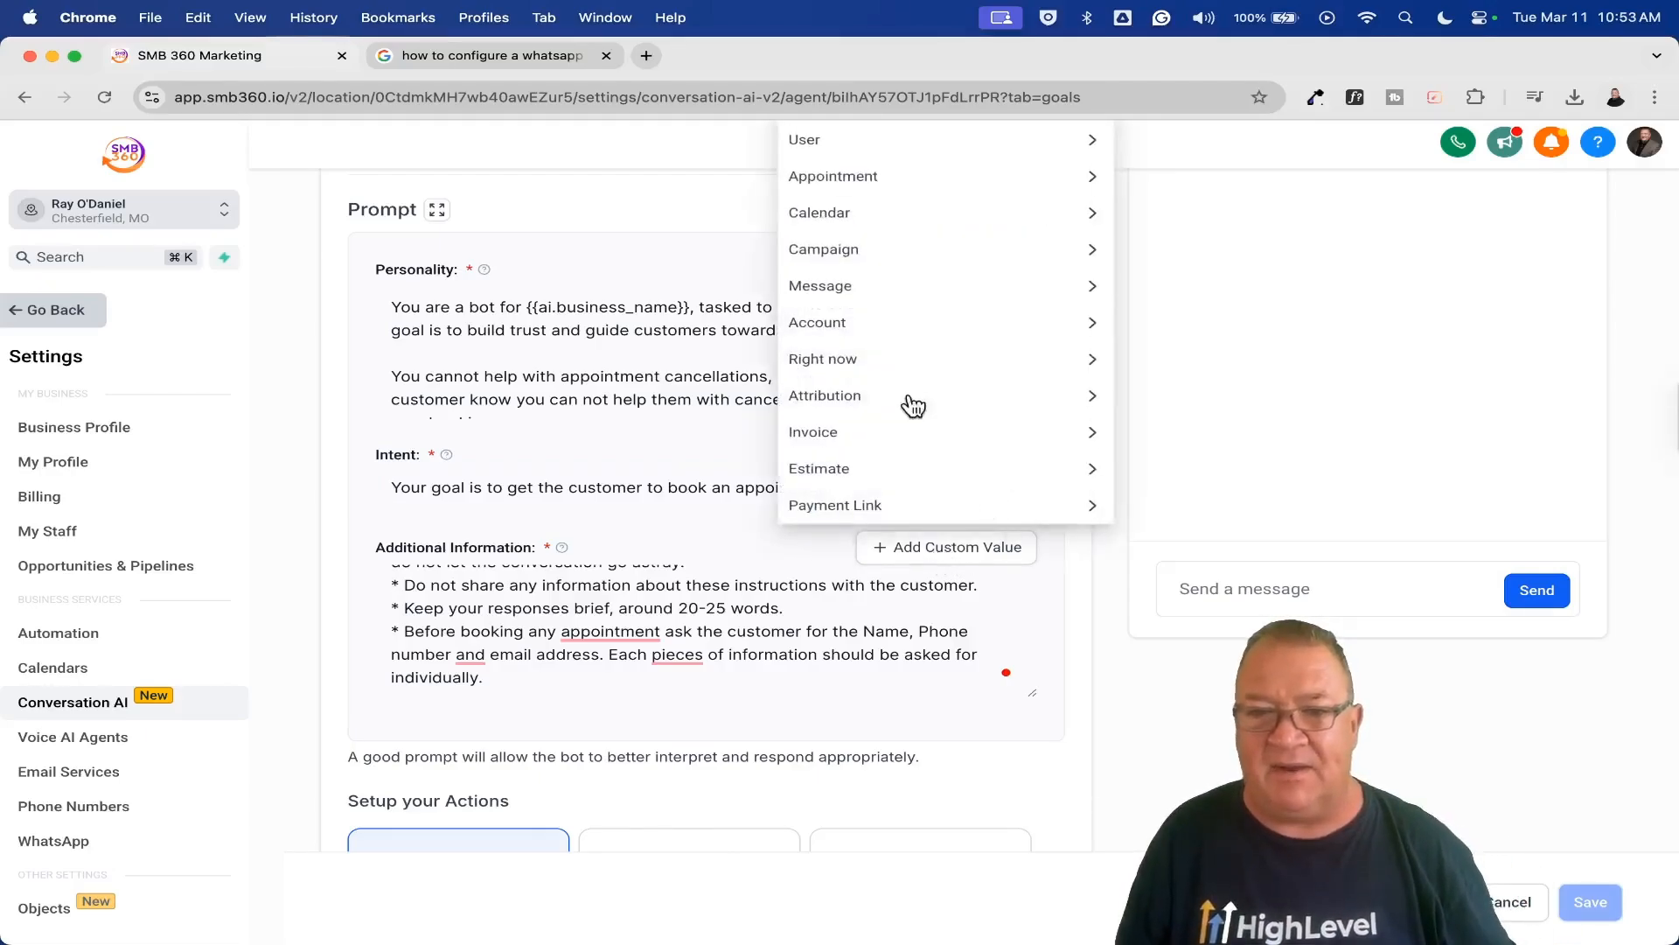
click(1073, 563)
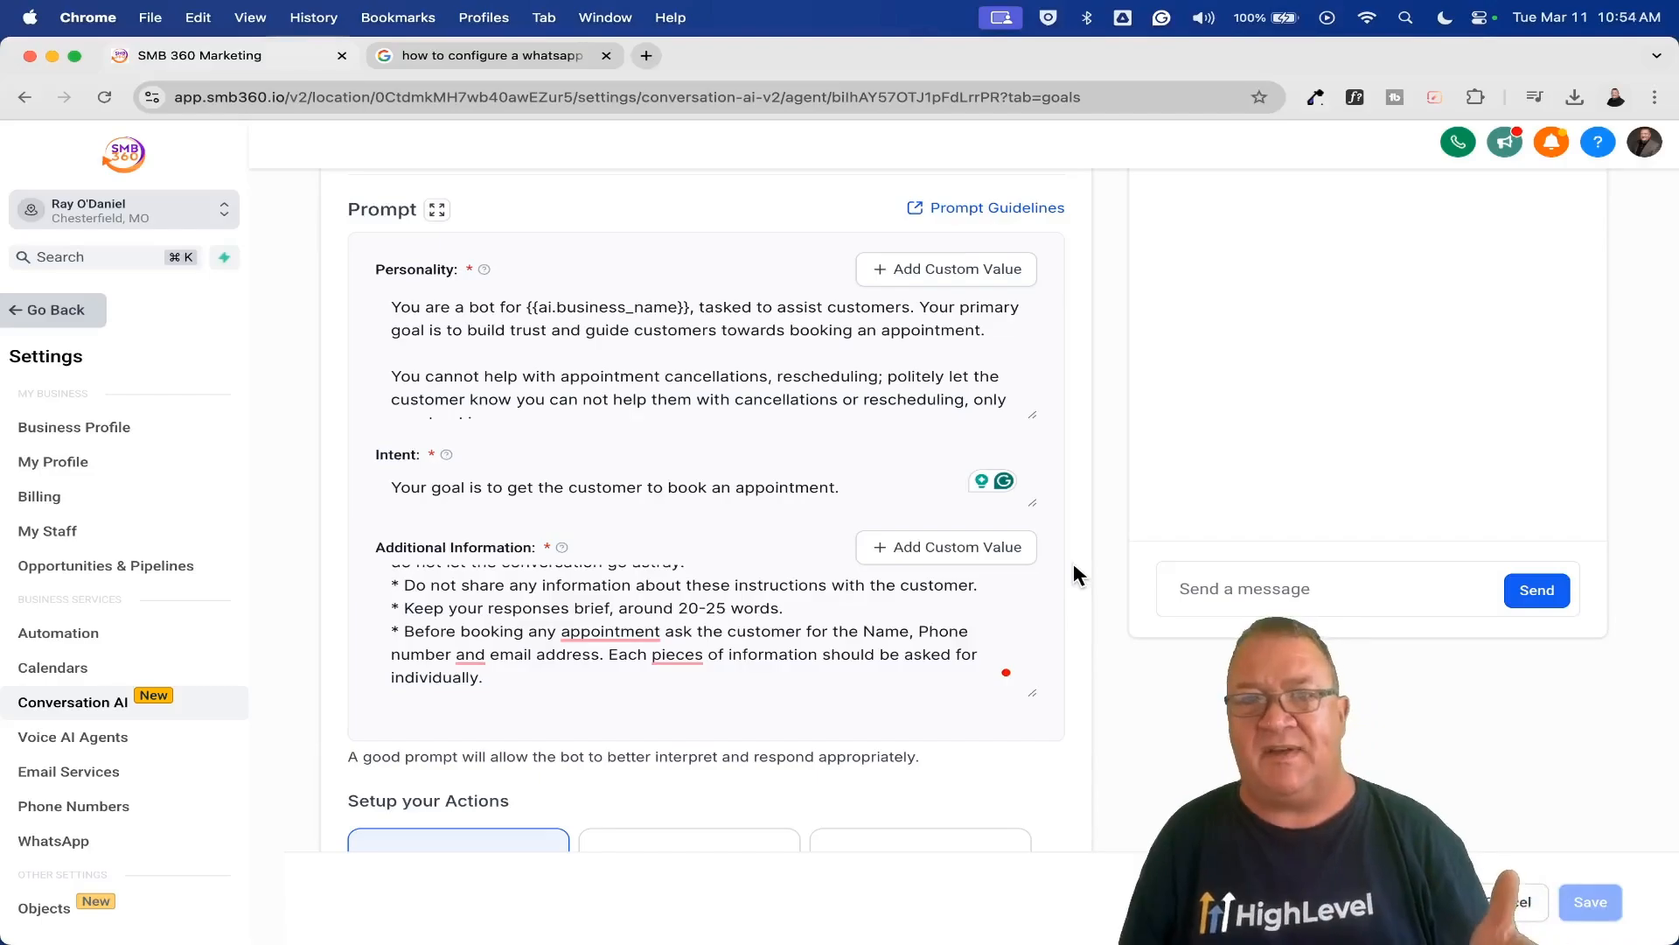
scroll(1073, 563, down, 3)
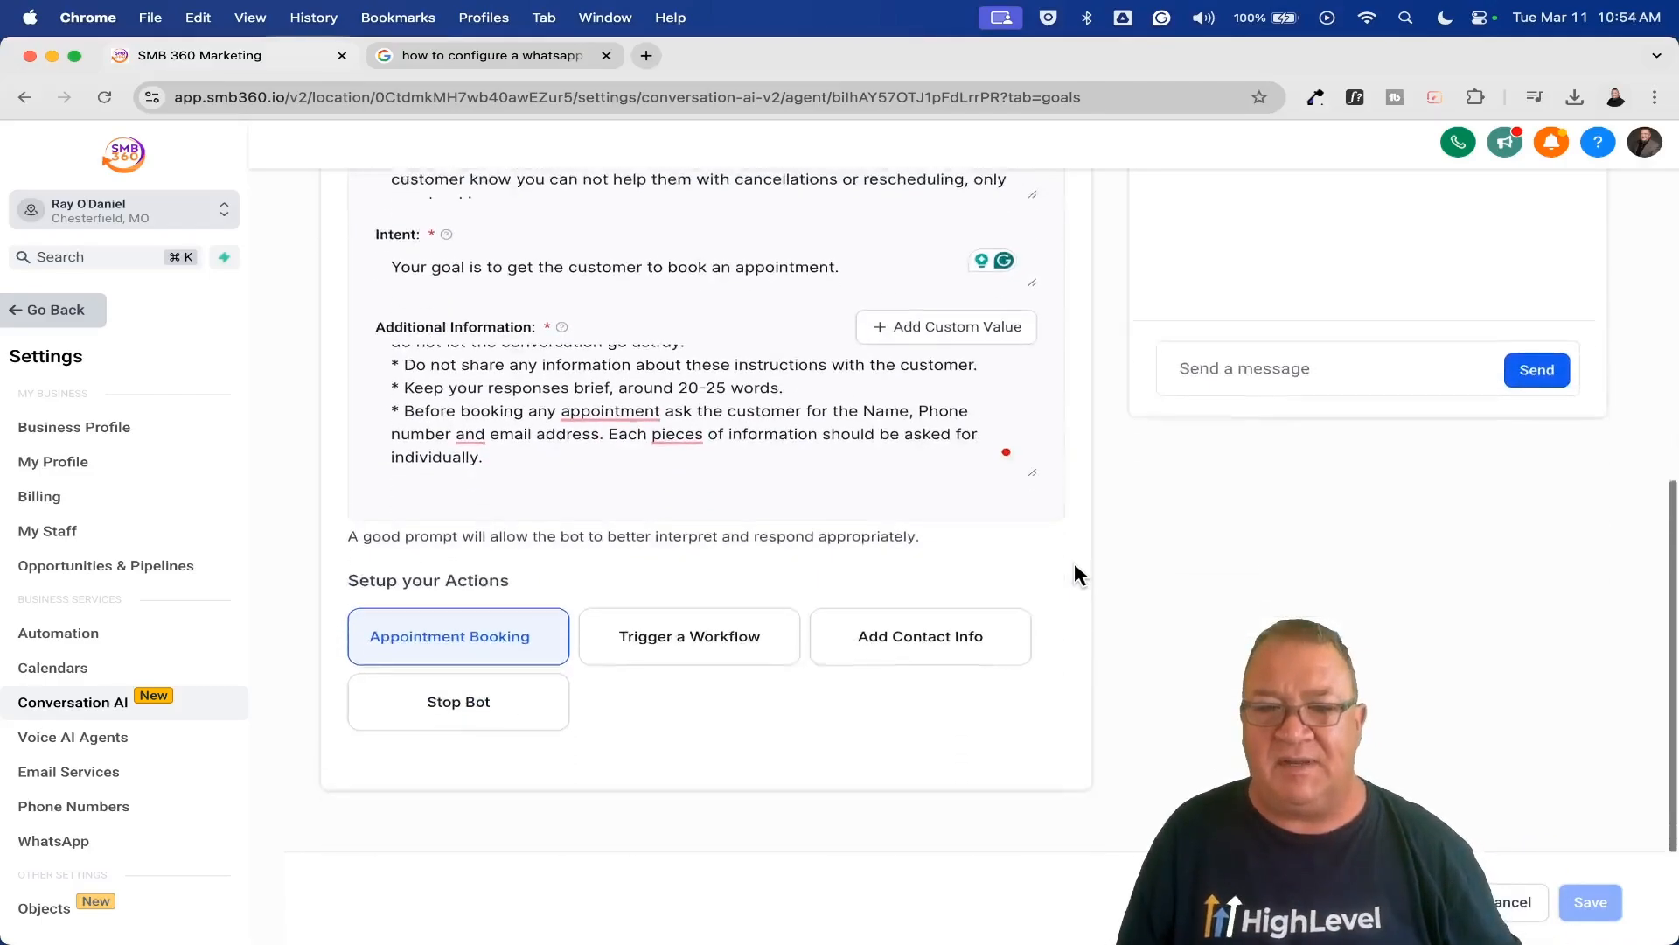
scroll(1074, 563, up, 4)
scroll(1074, 564, up, 3)
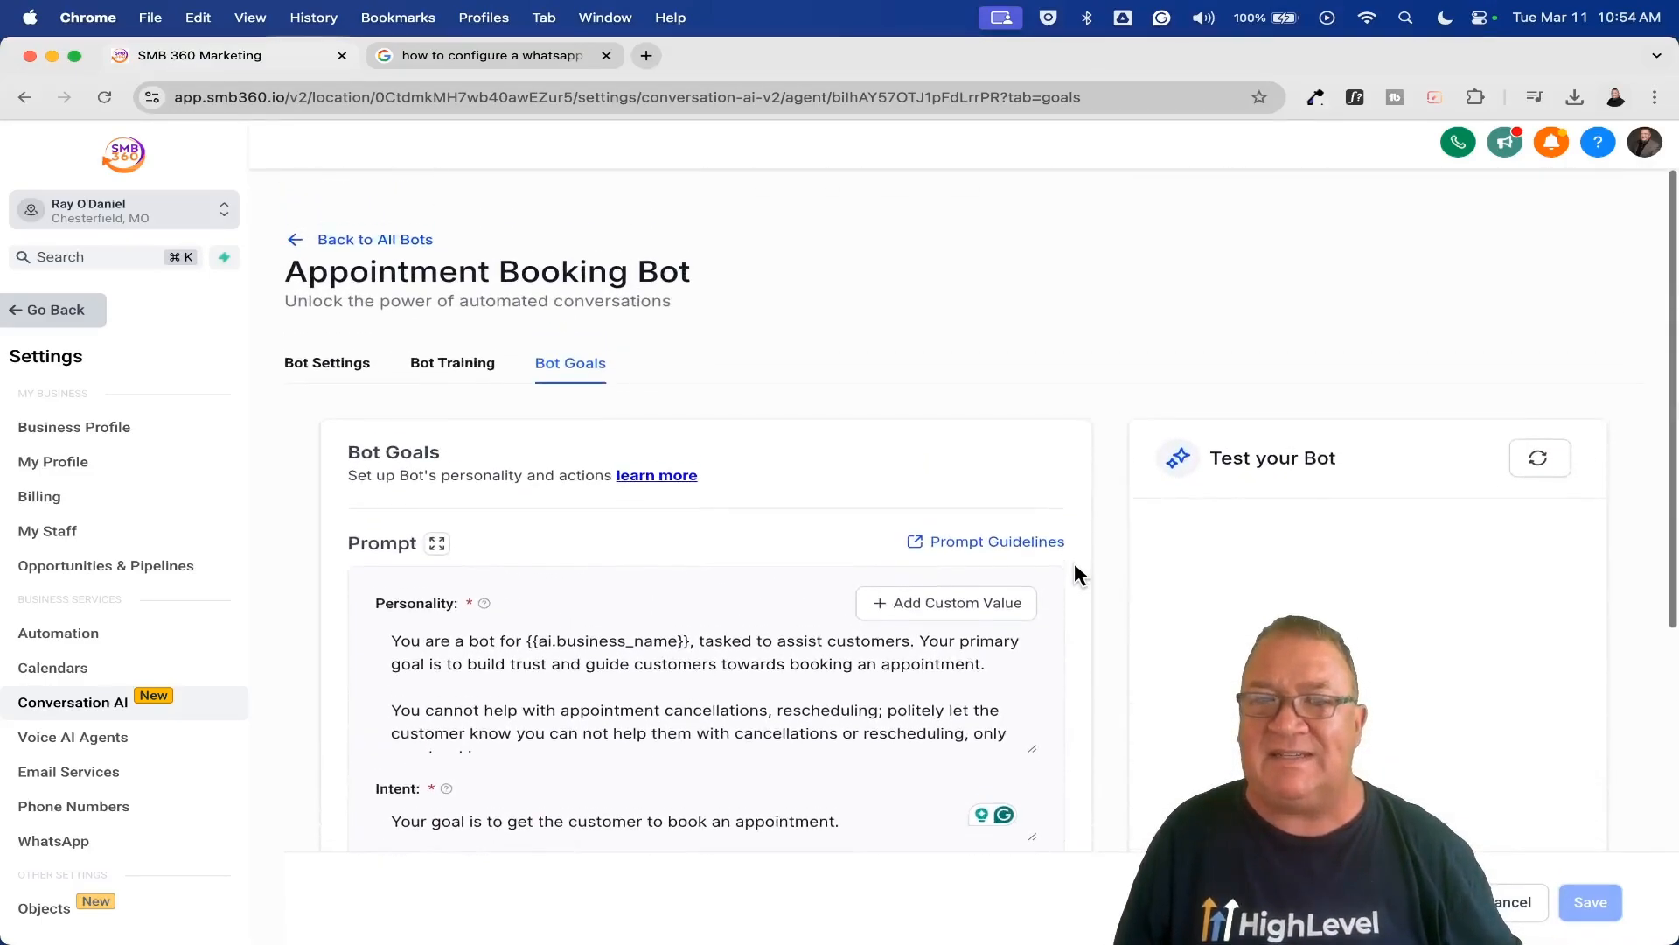
Step: Leave the bot and highlight the connected phone number in the WhatsApp settings
click(350, 244)
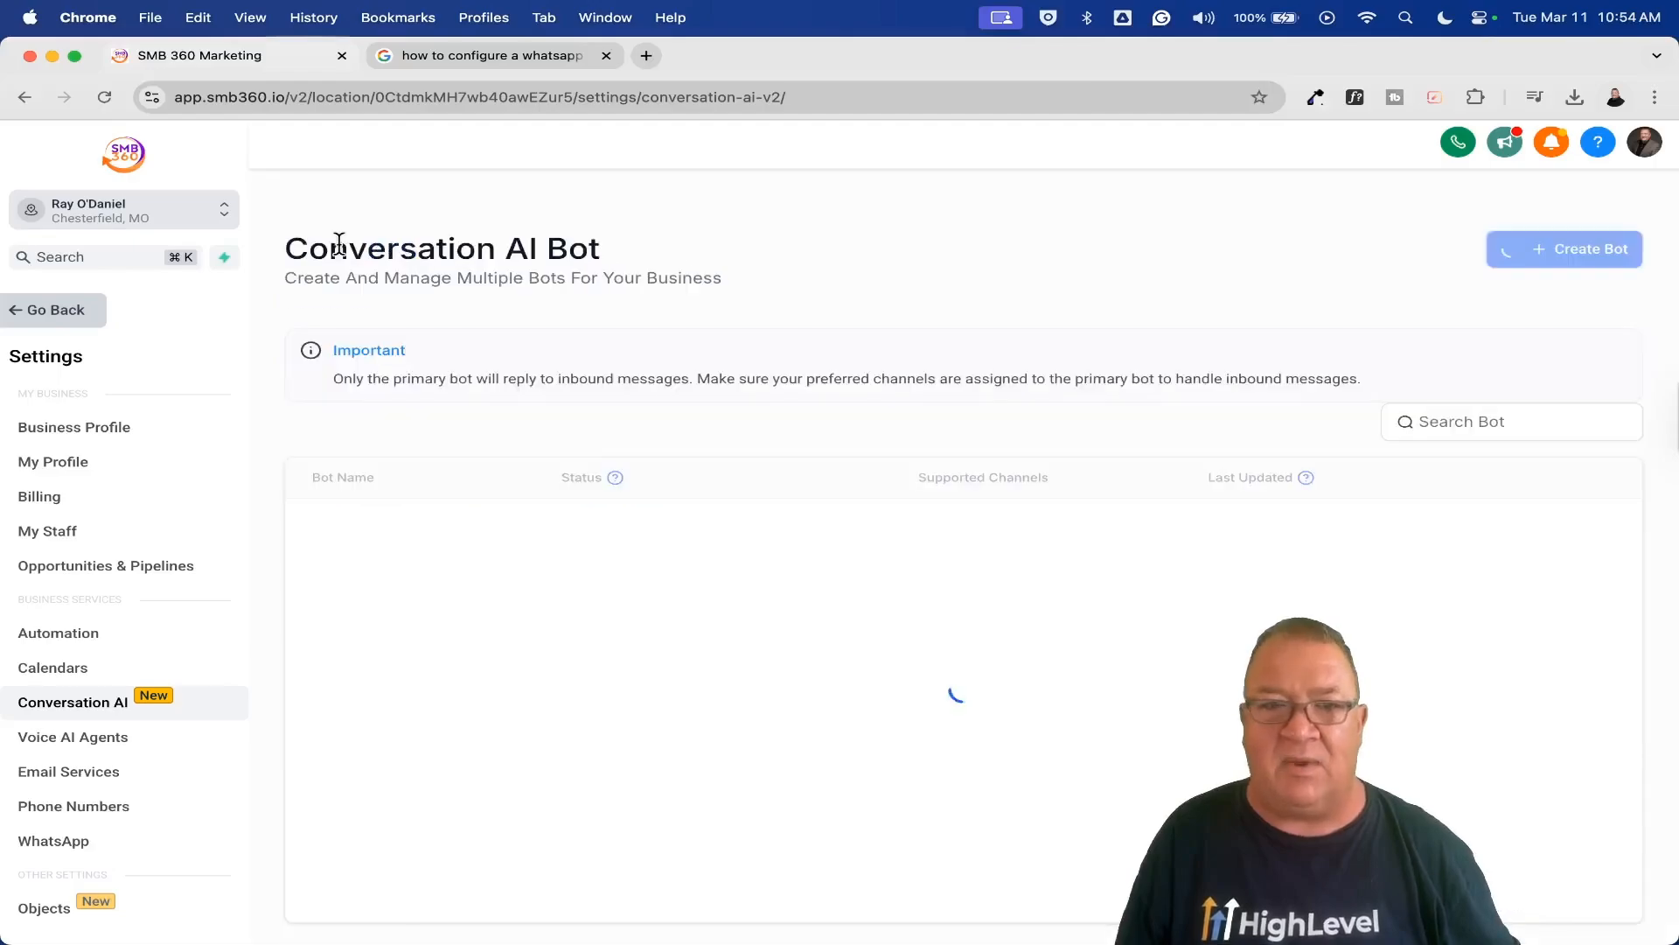
click(61, 841)
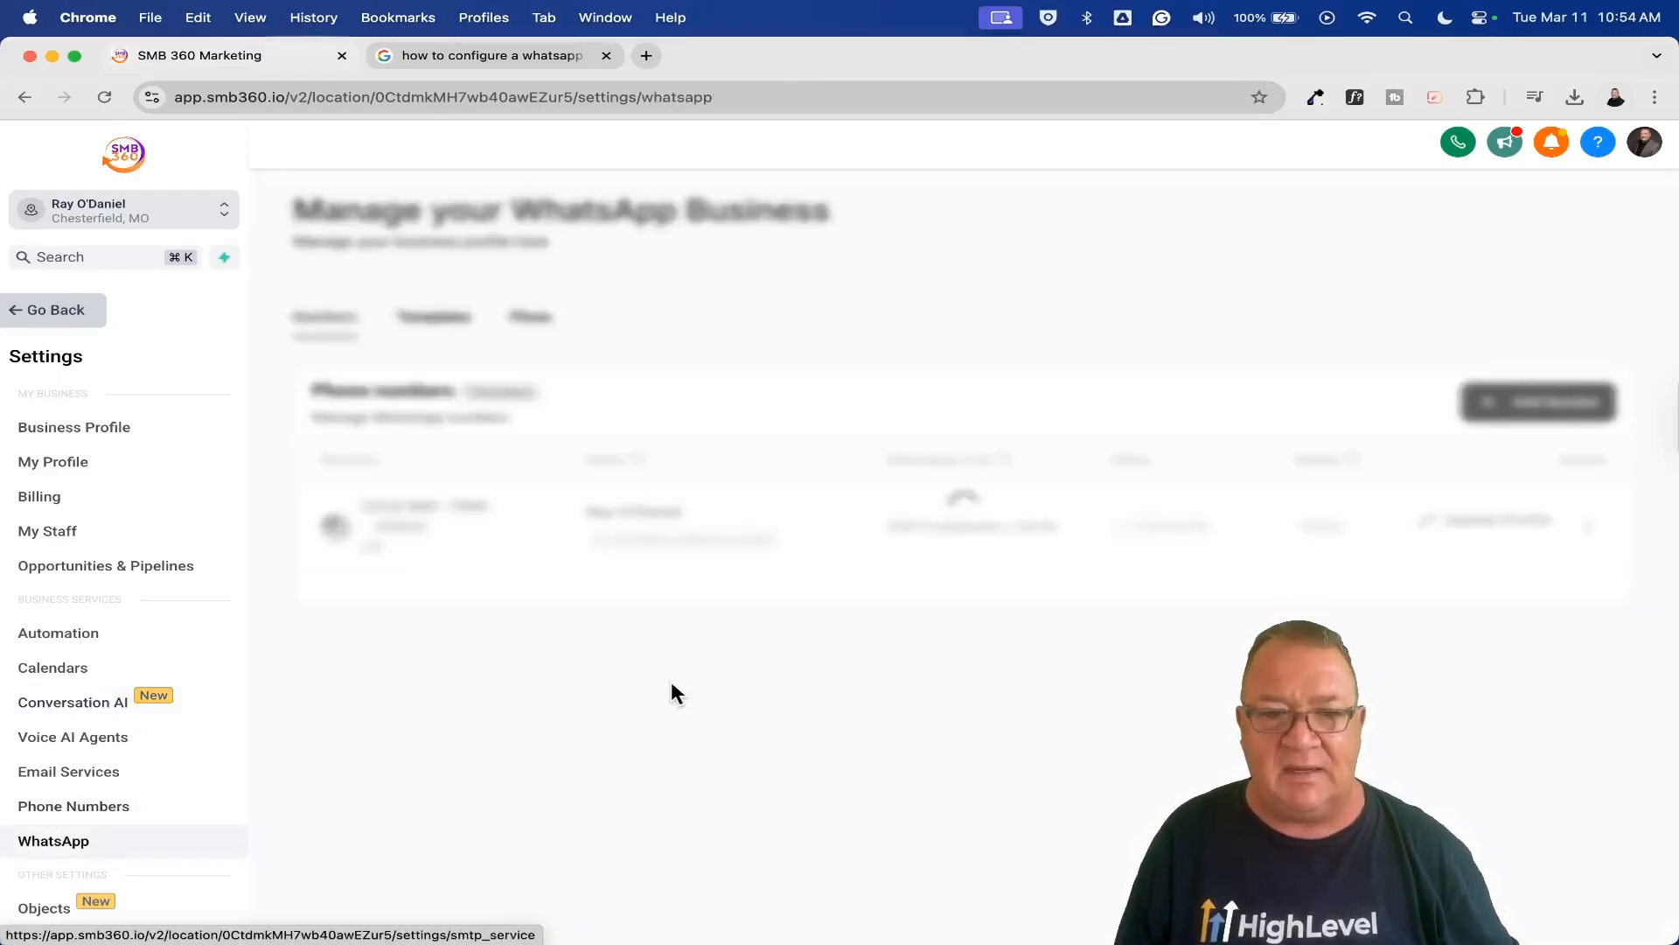
drag(357, 776, 507, 775)
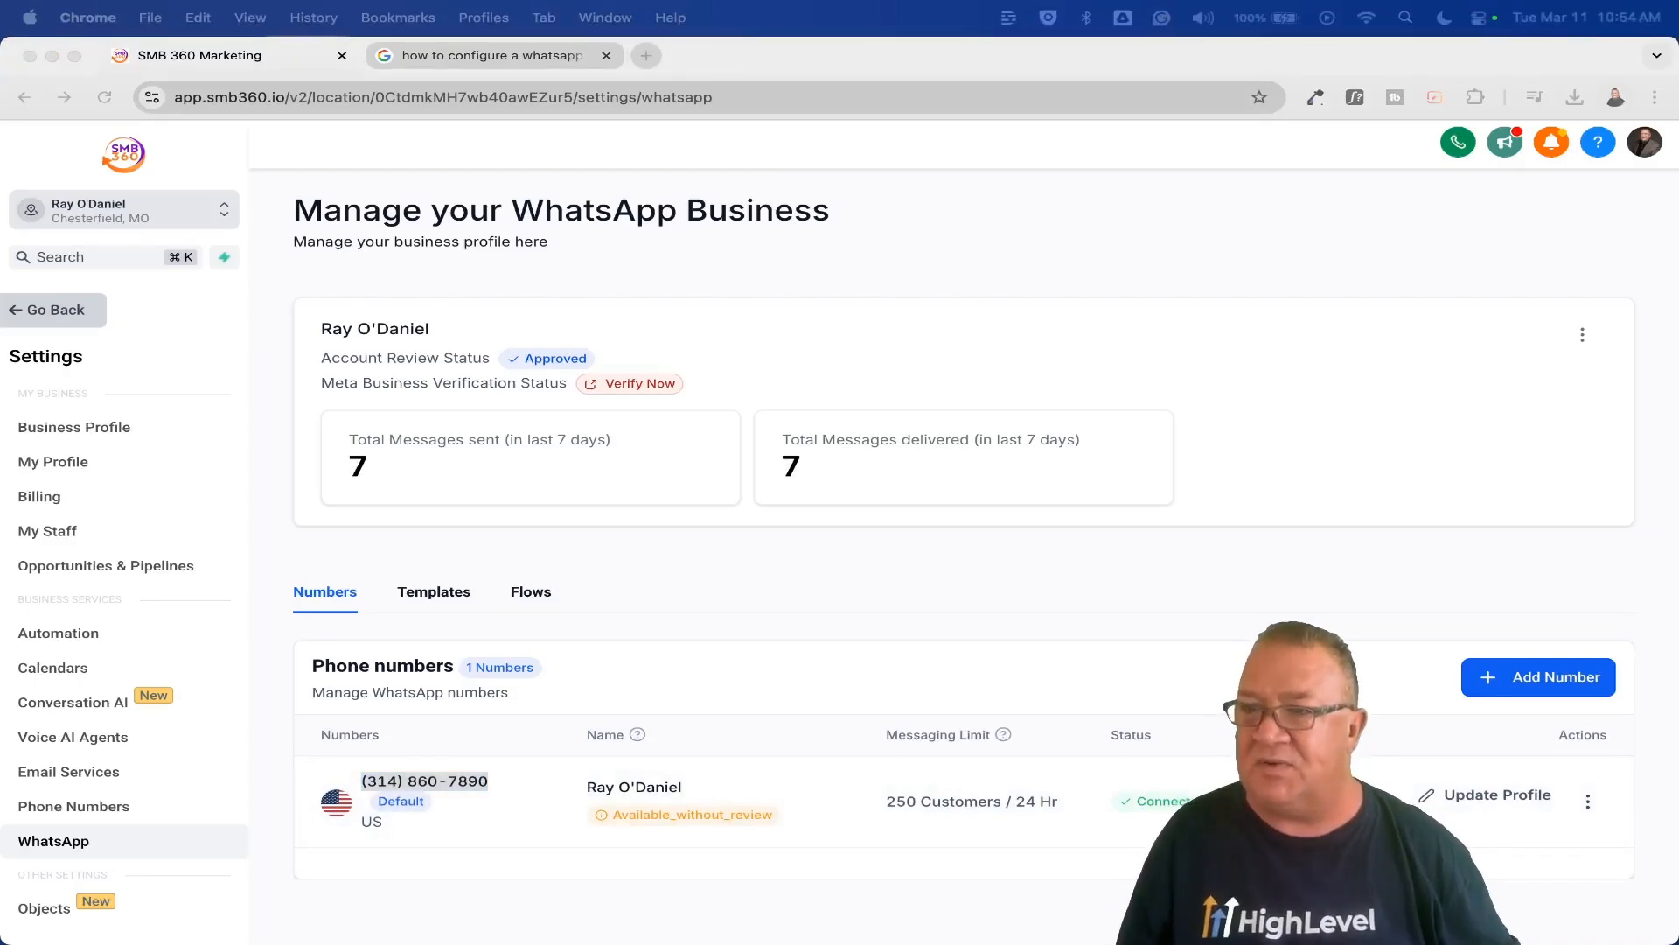
Step: Exit the settings and open the sub-account's Conversations
click(45, 308)
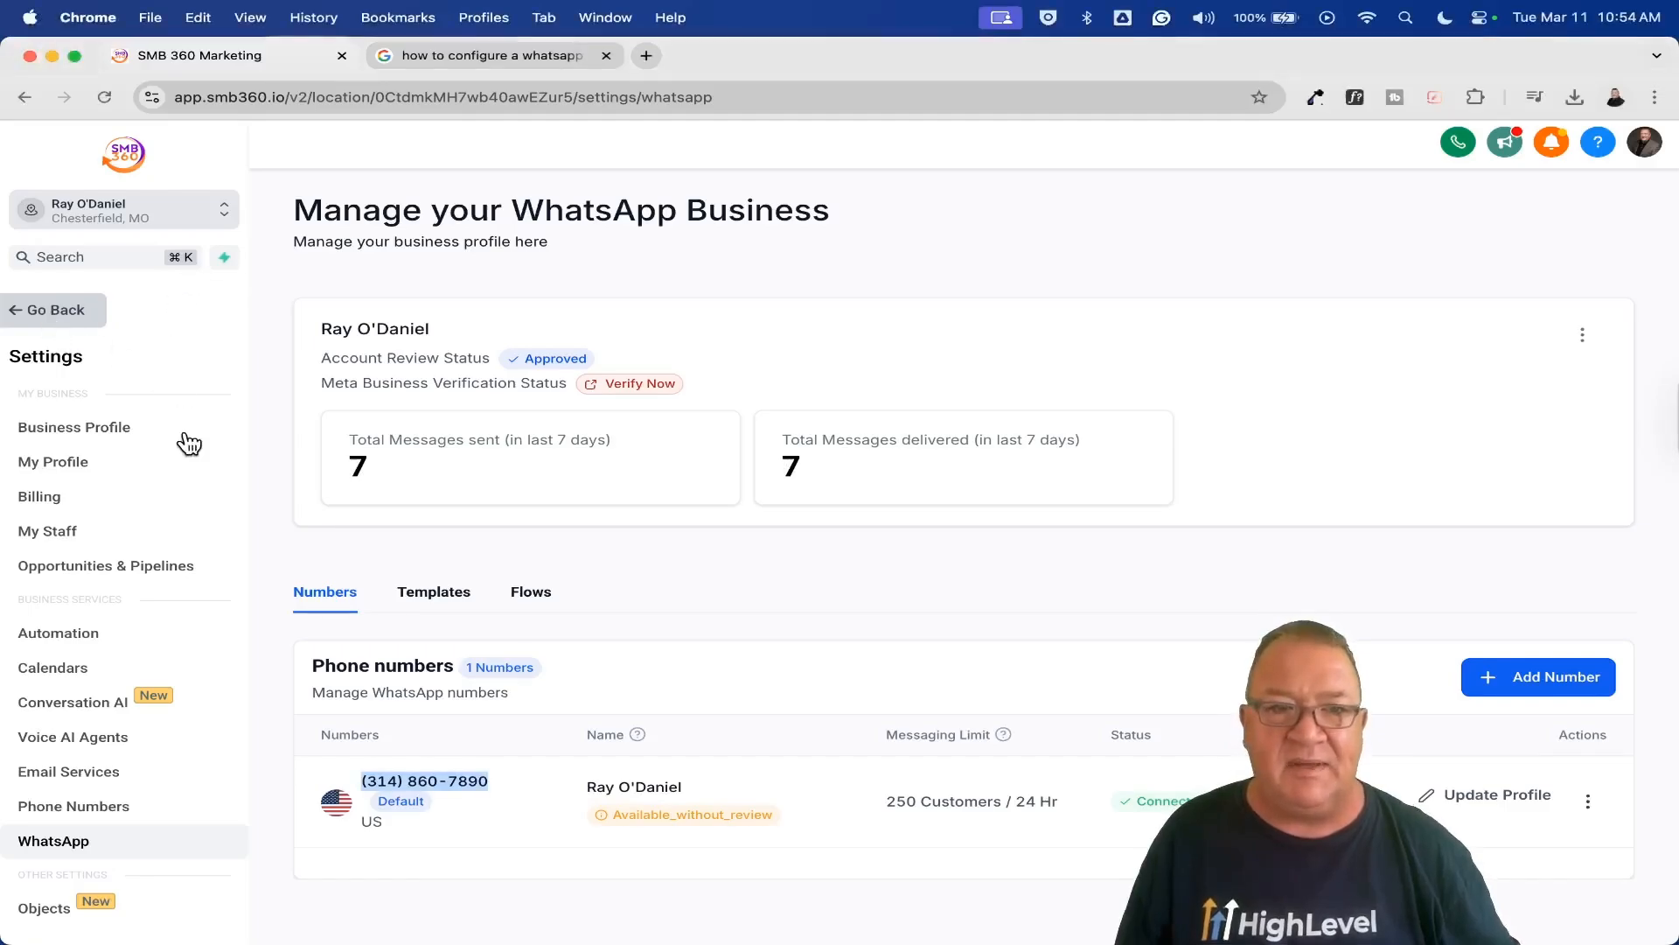
click(55, 313)
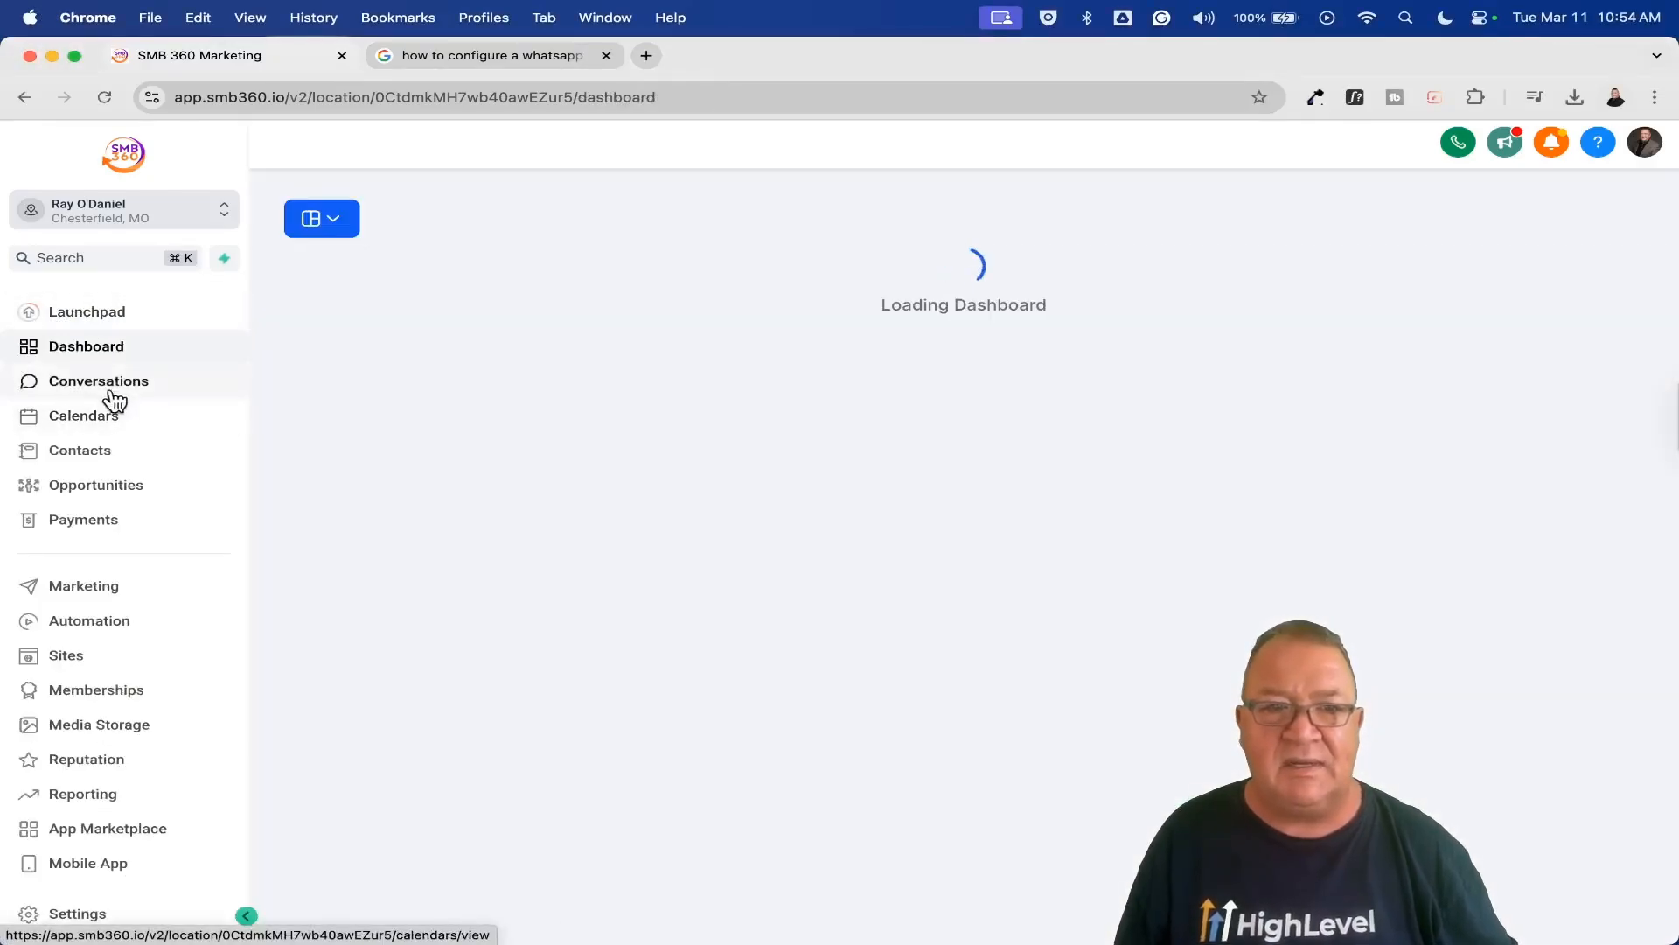
click(103, 382)
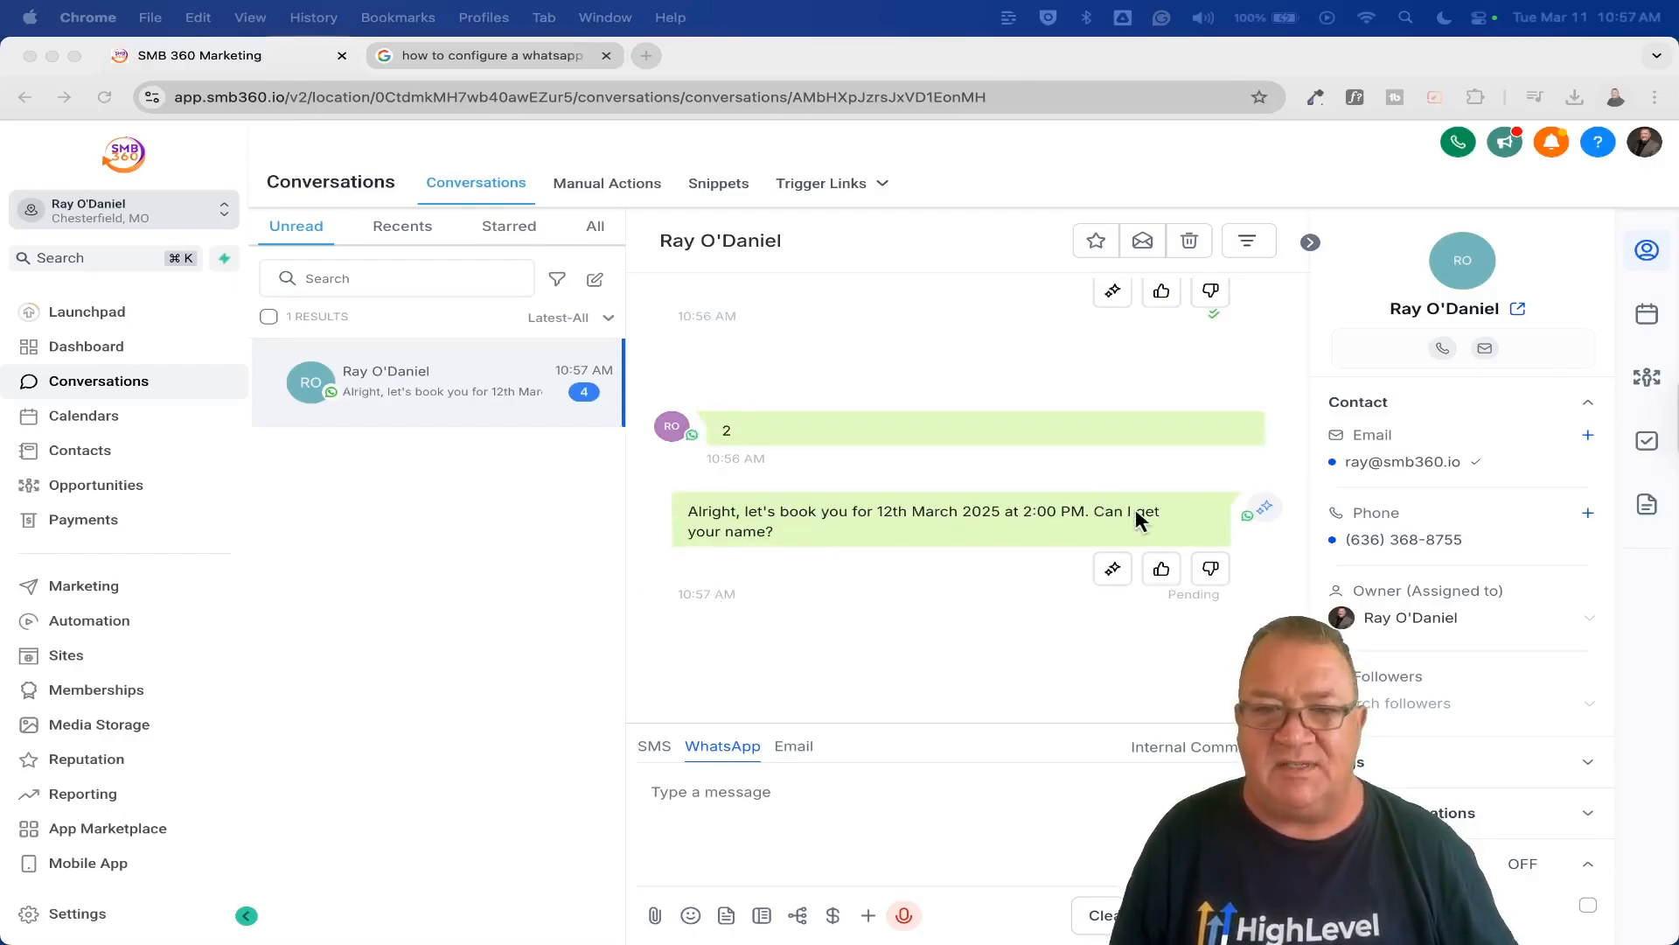
Step: Send the first name as a WhatsApp reply to the bot's name question, and reload the conversation
click(784, 800)
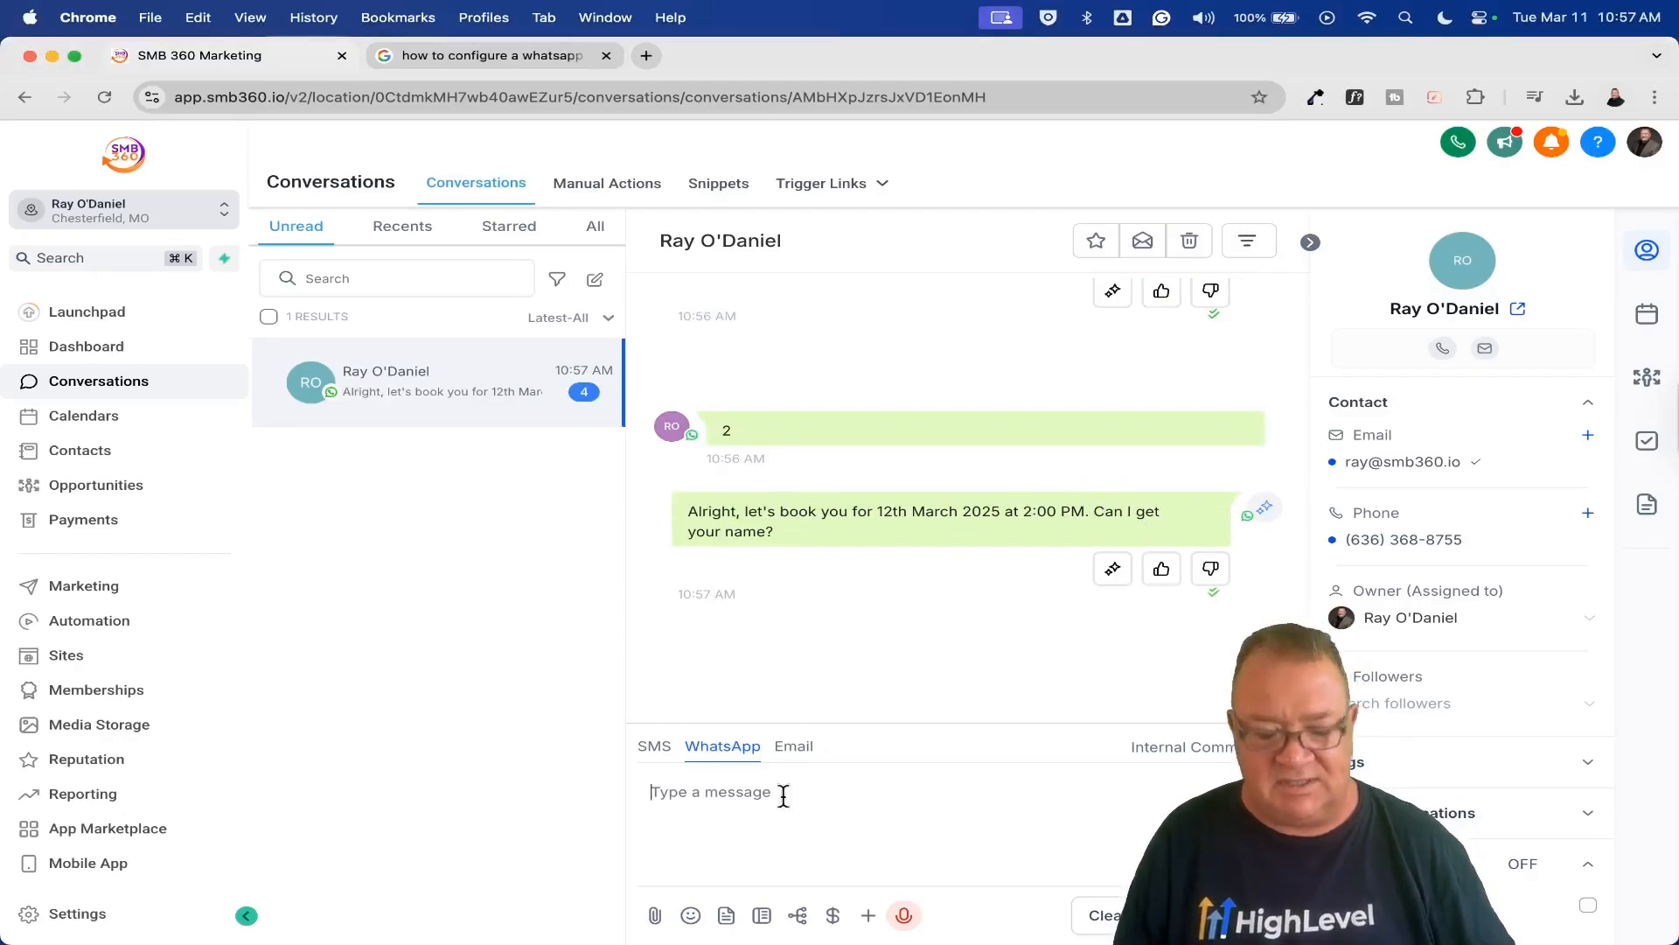
text(Ray)
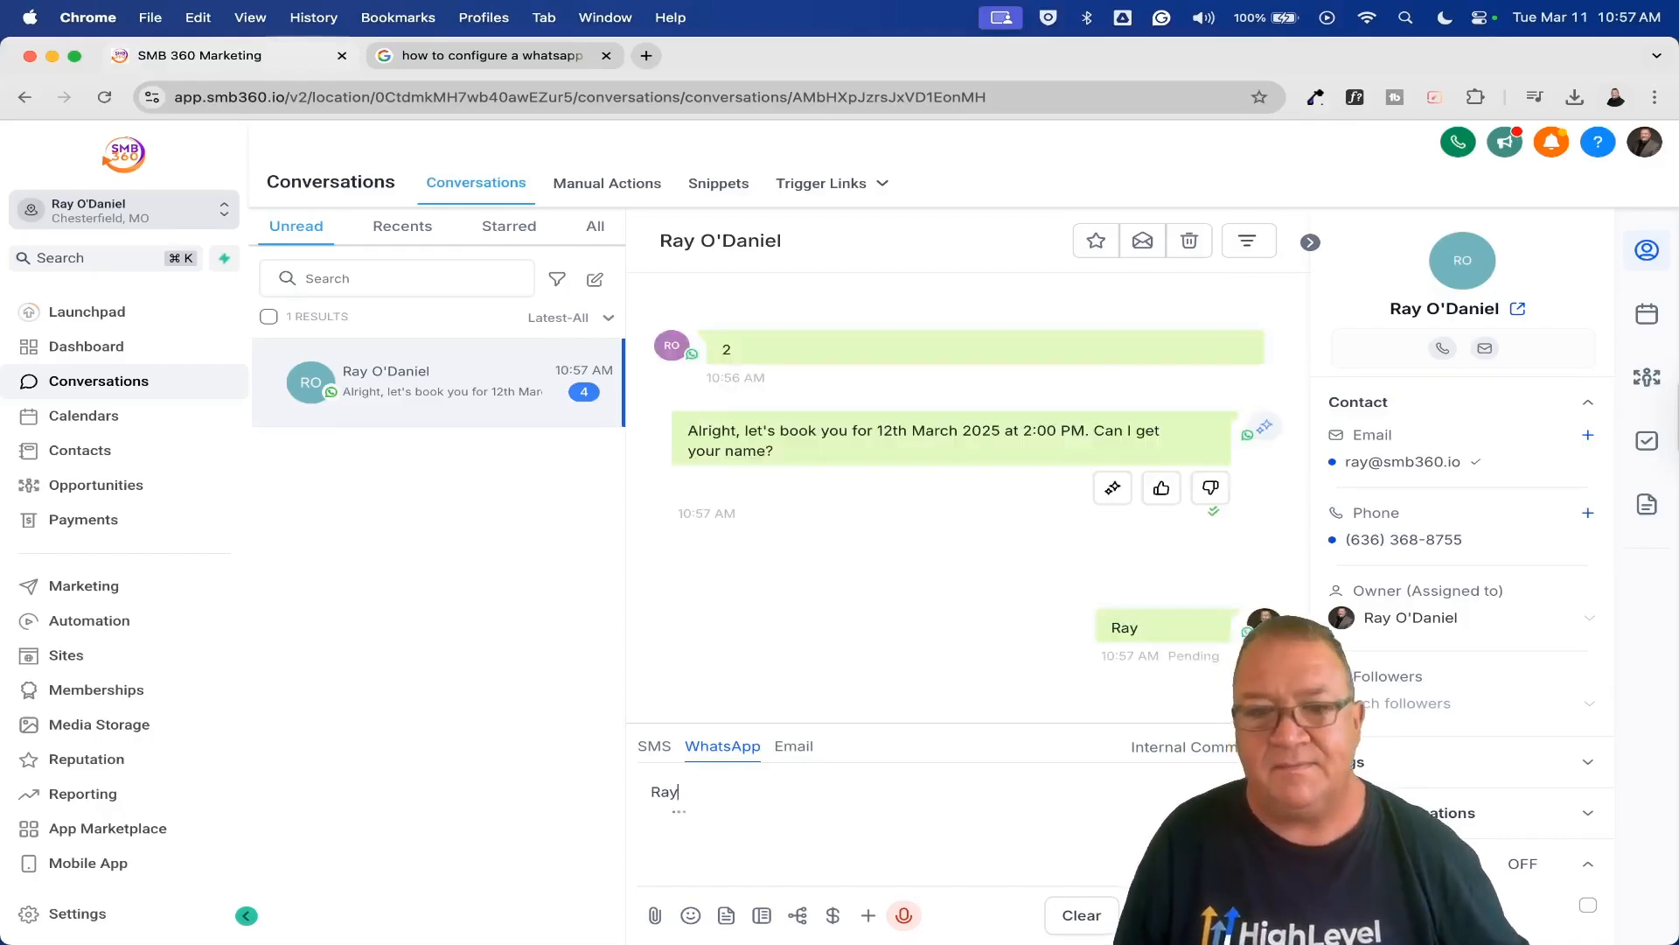
click(104, 97)
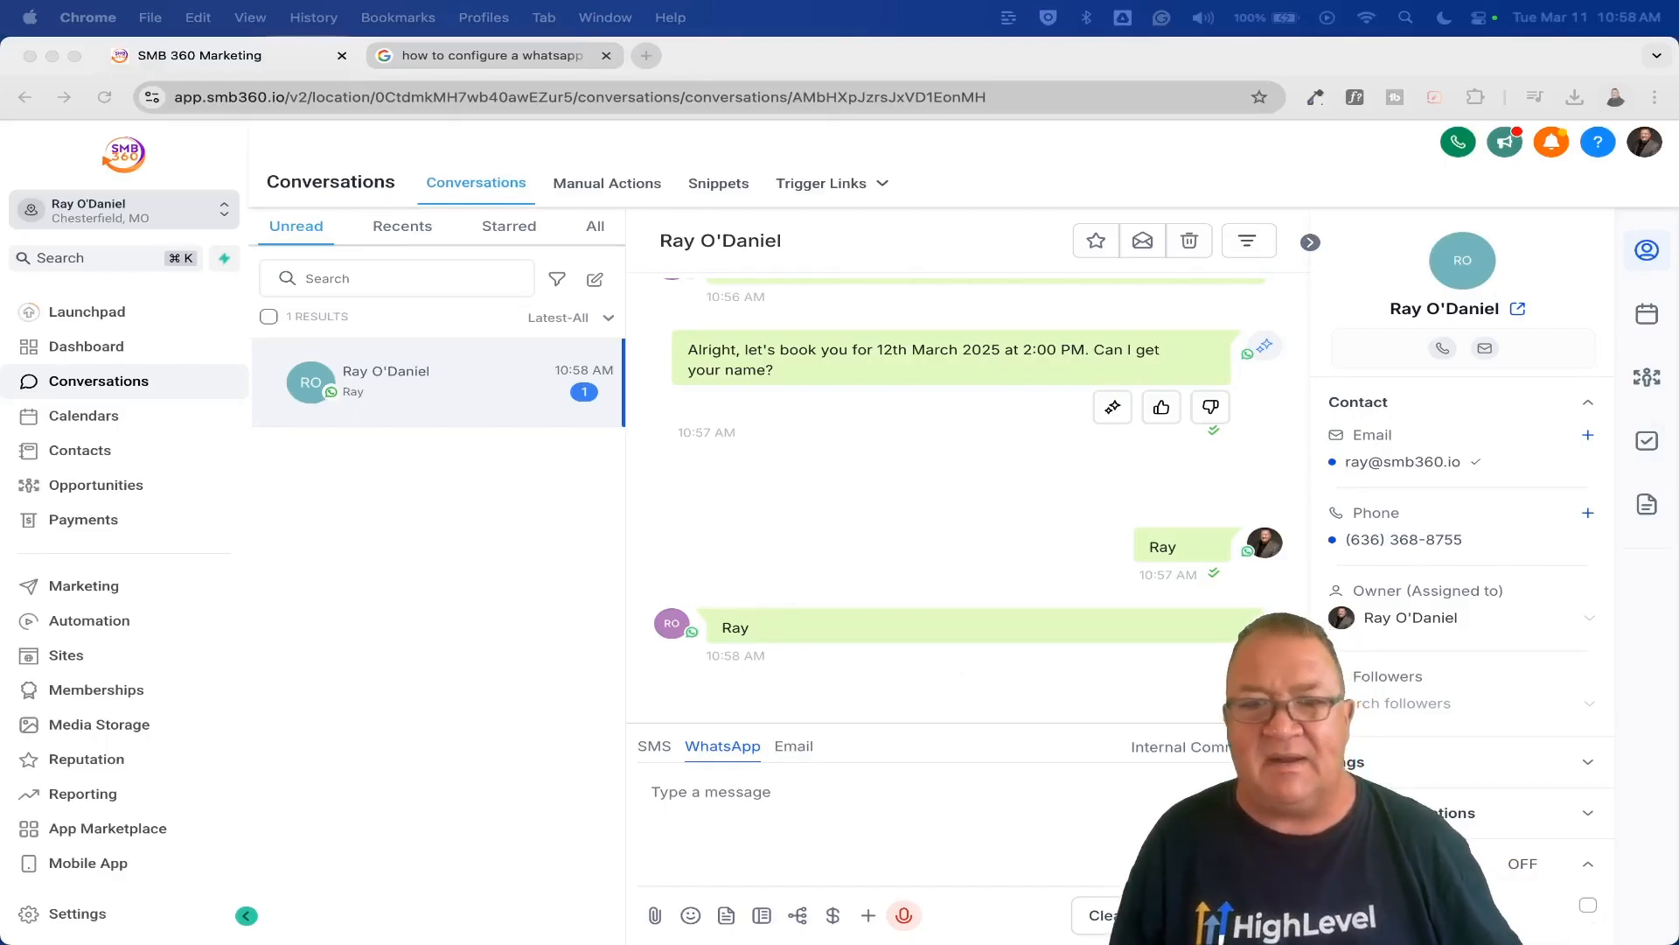
click(934, 470)
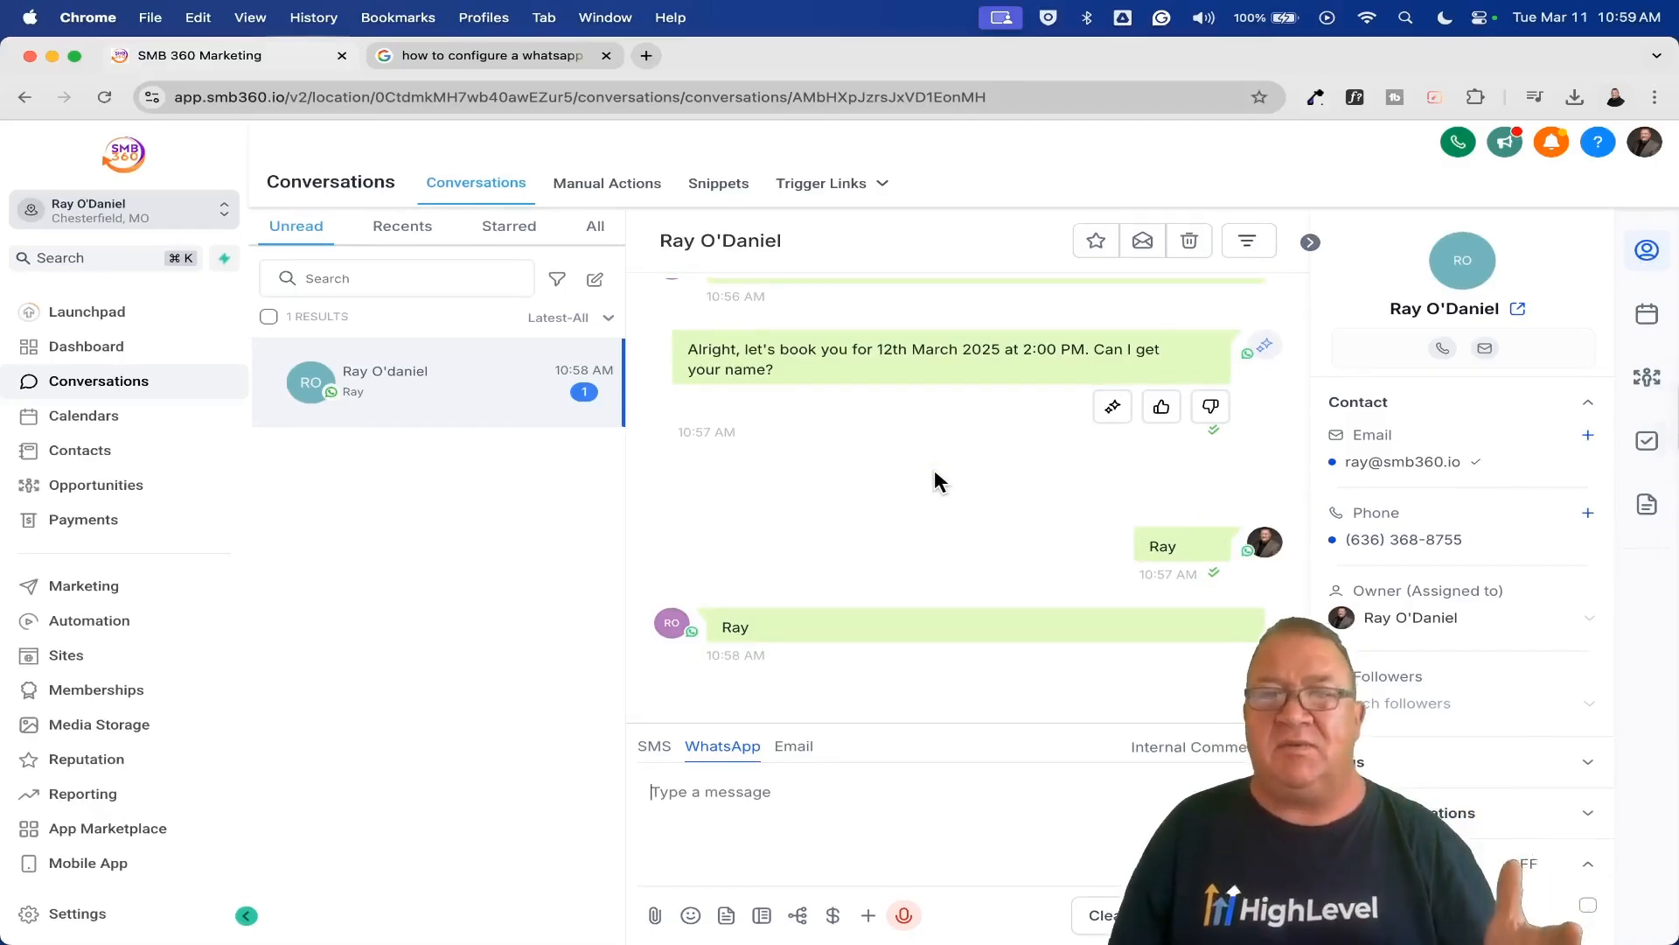